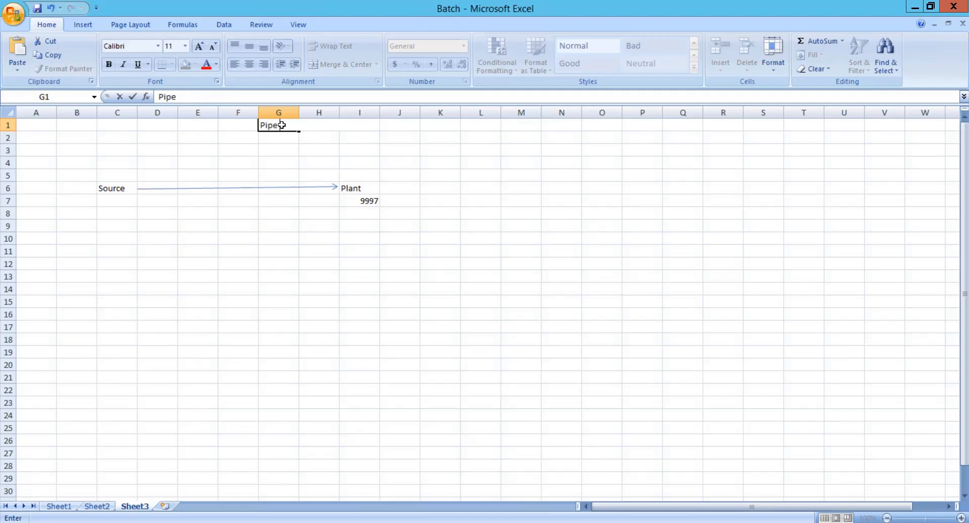
Step: Complete the heading in cell G1 so it reads "Pipe line process"
text(line process)
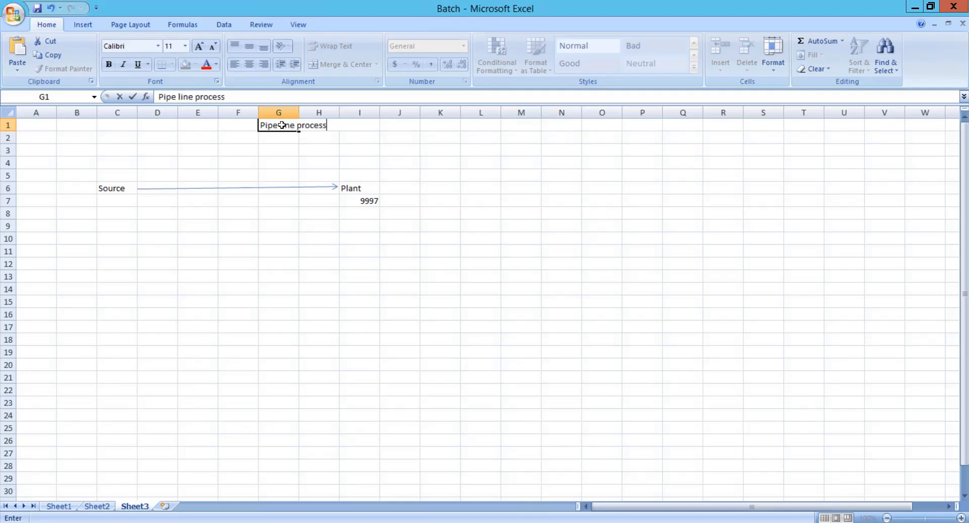
click(277, 141)
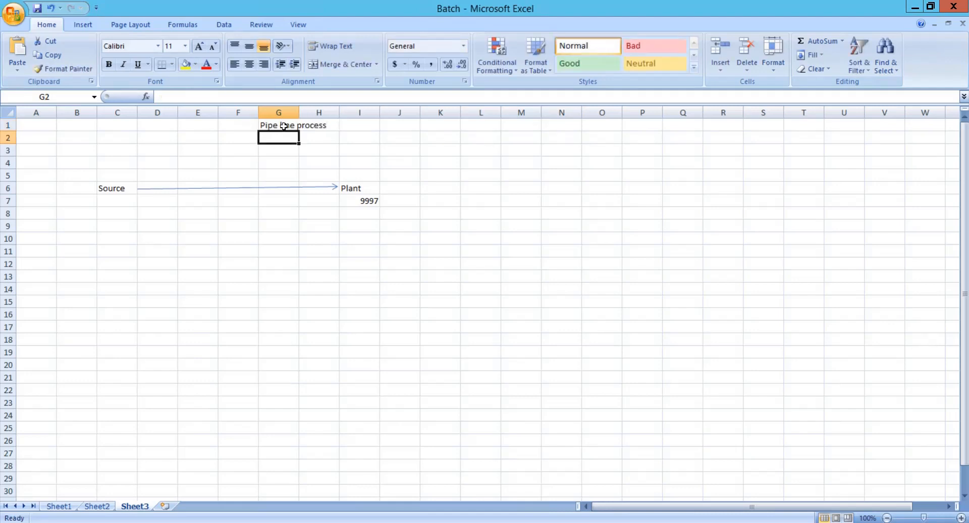
click(283, 127)
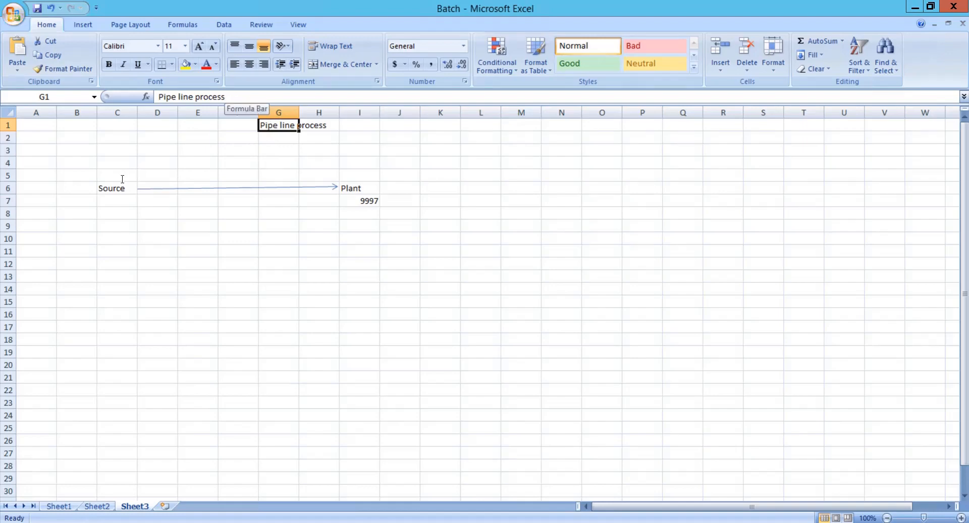
Step: List the entries Govt, Oil, Water and electricity under Source in cells C7 to C10
click(115, 198)
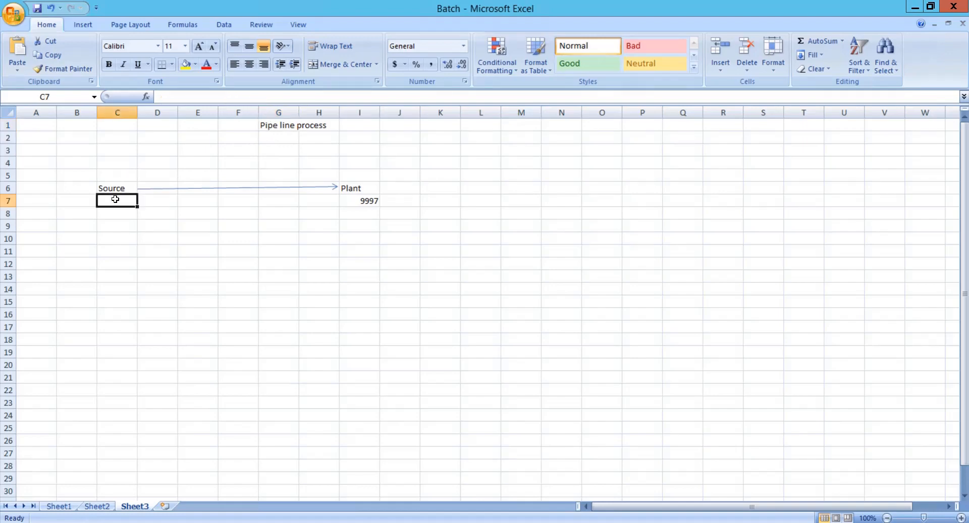
text(Gove)
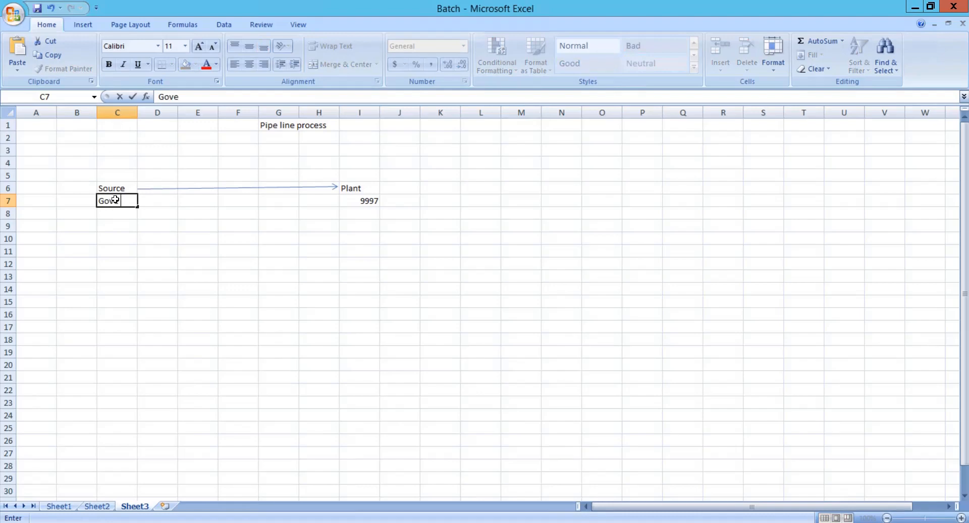
text(tt)
key(Return)
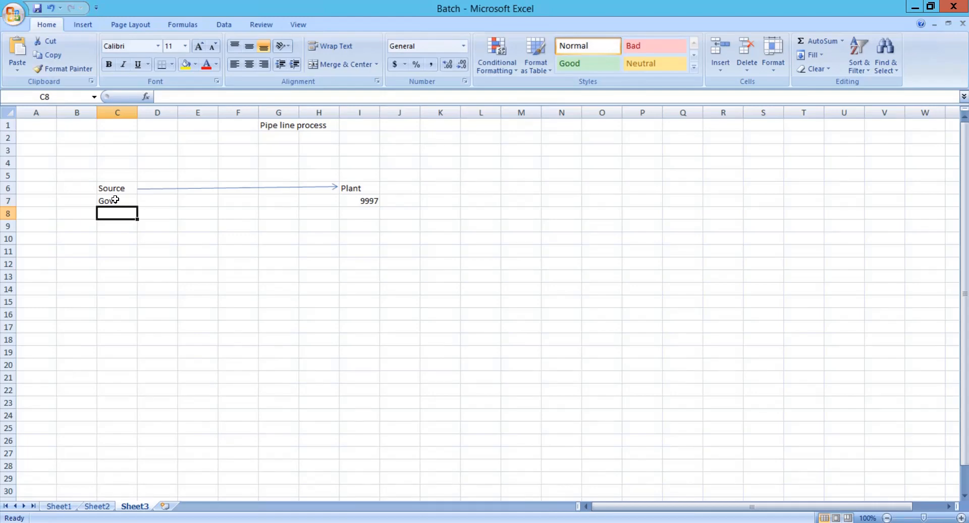
text(Oil)
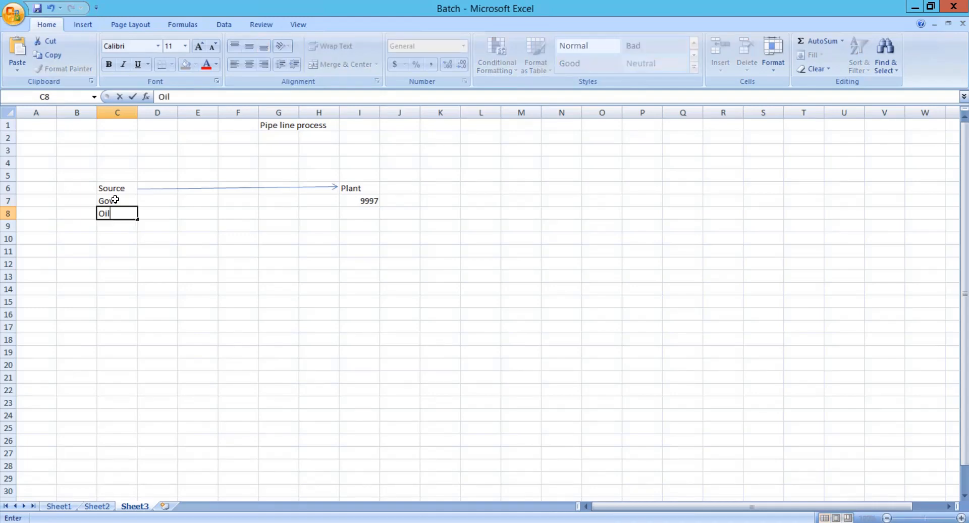
key(Return)
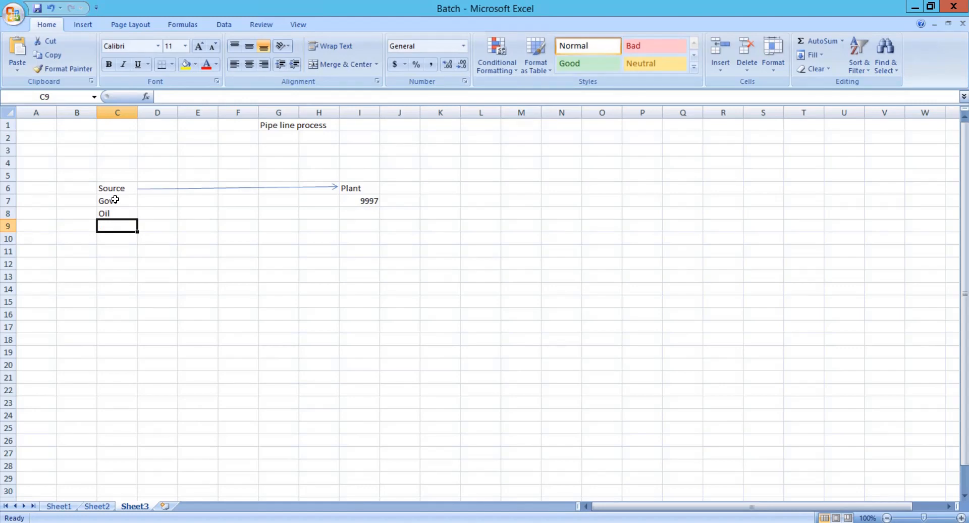
text(Water)
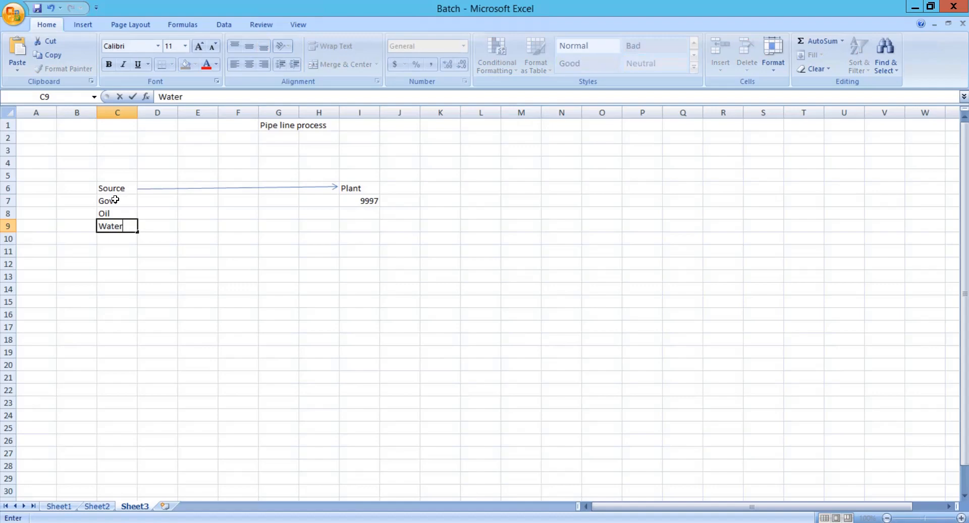
key(Return)
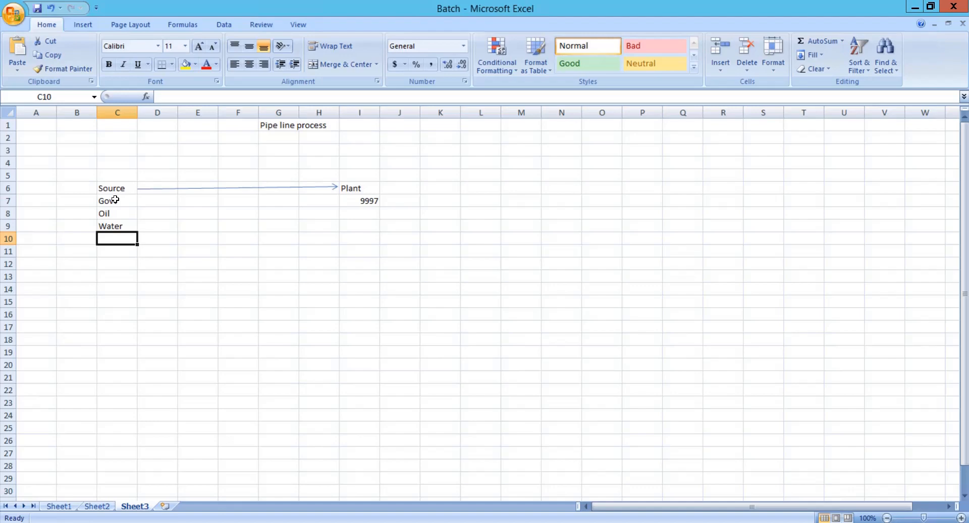
text(ele)
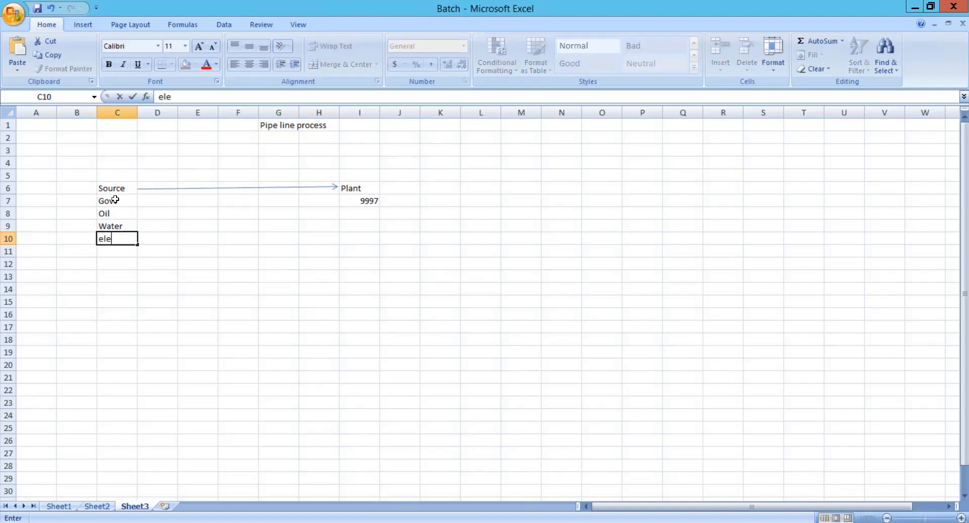
text(ctricity)
key(Return)
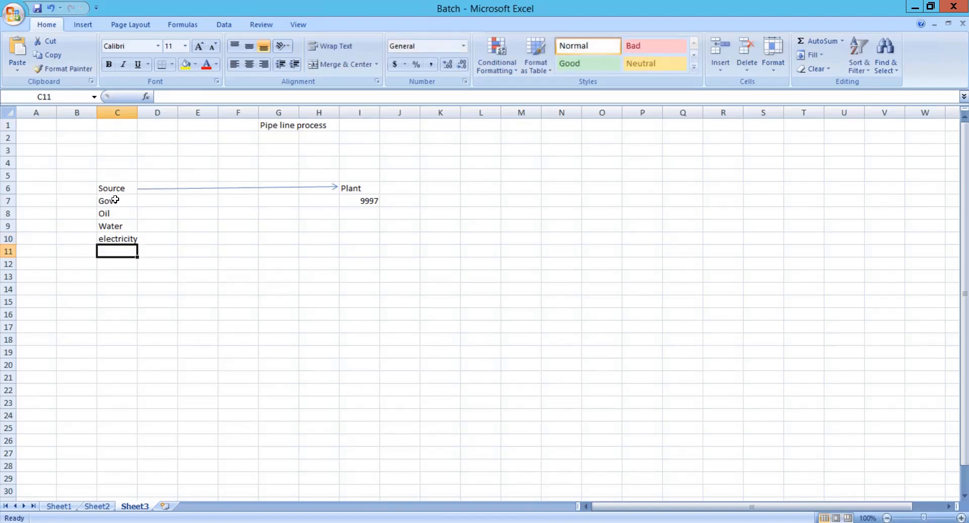
key(Up)
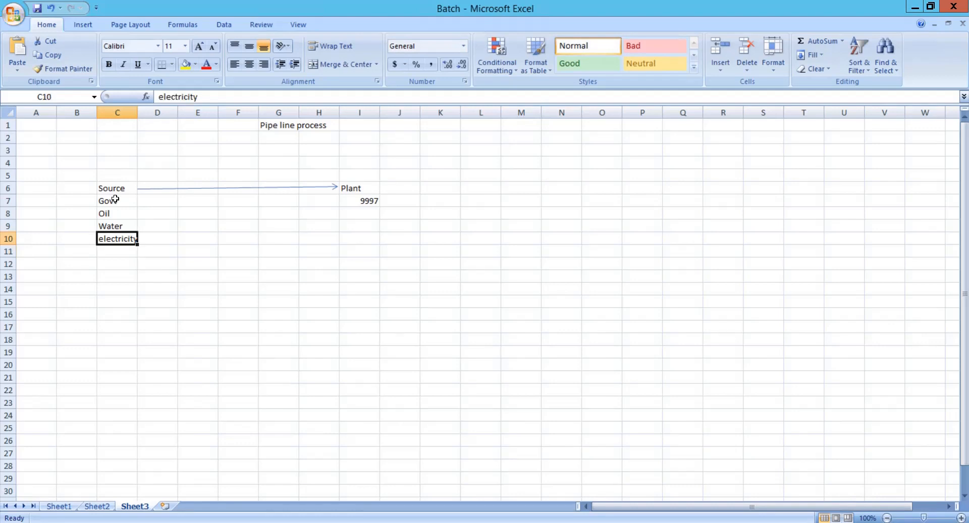
drag(115, 199, 122, 224)
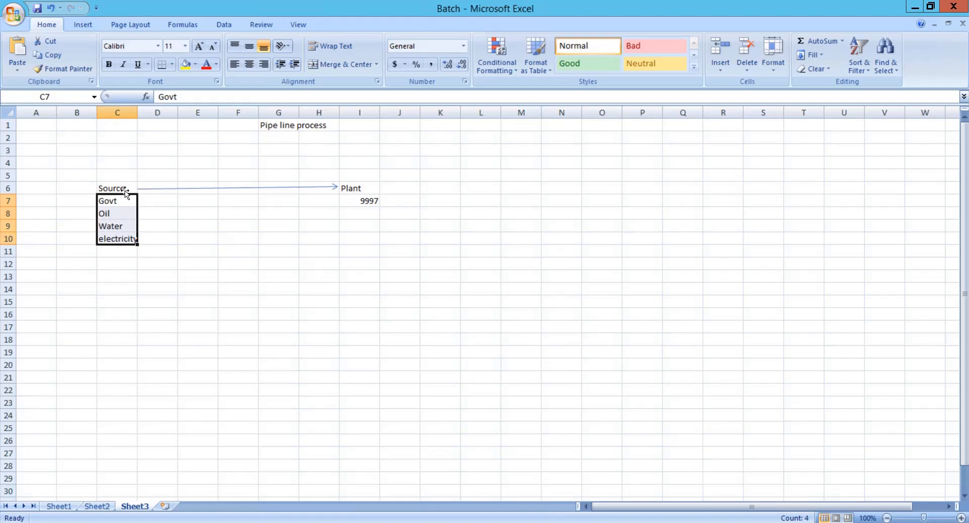
click(366, 189)
click(281, 126)
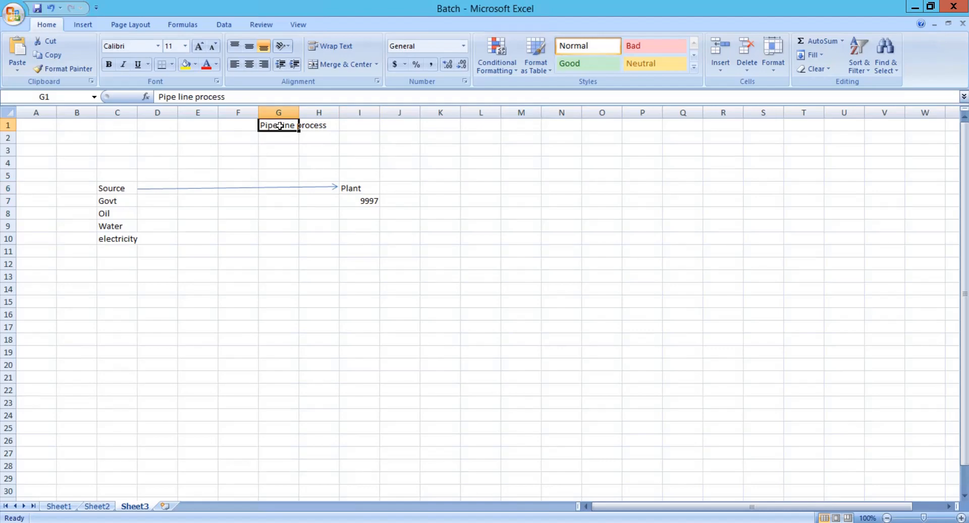
click(248, 292)
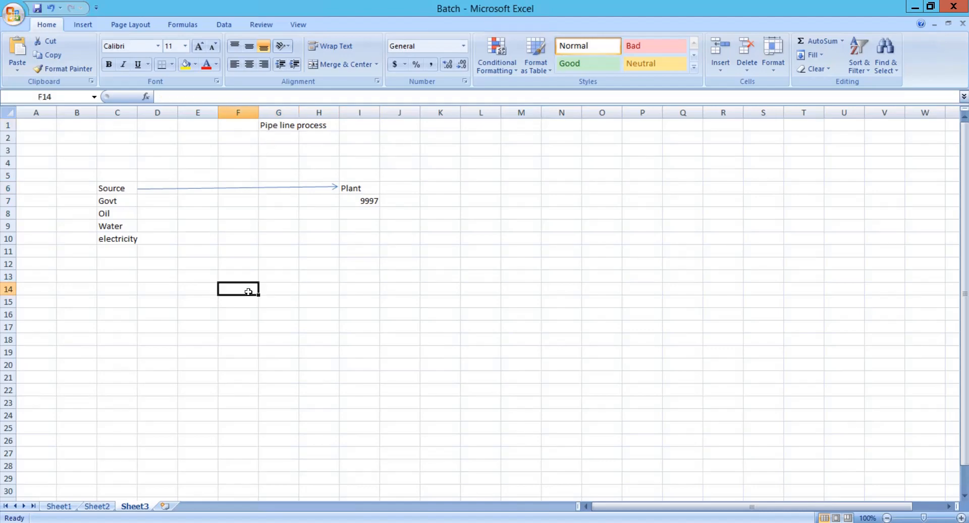
Step: Enter "Material master" in cell B14 and "Vendor master" in cell B15
click(73, 286)
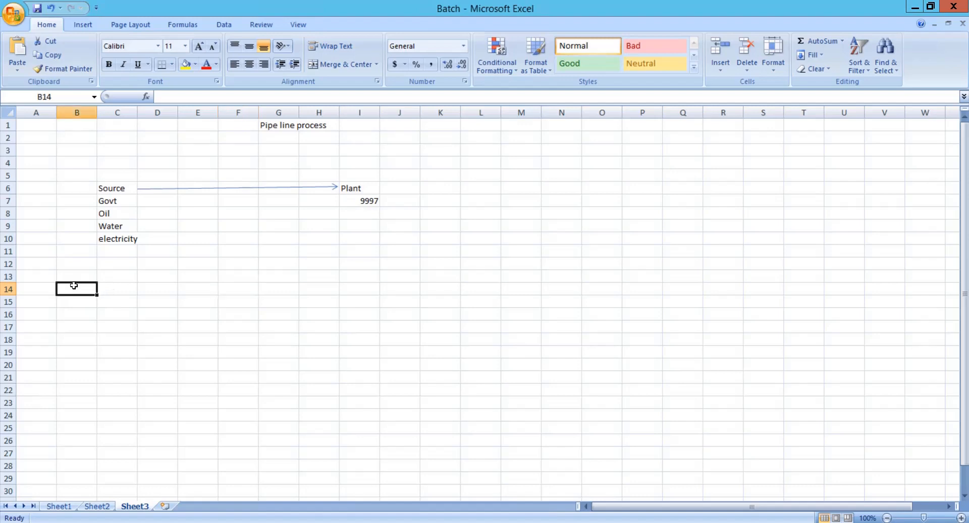
text(Material master)
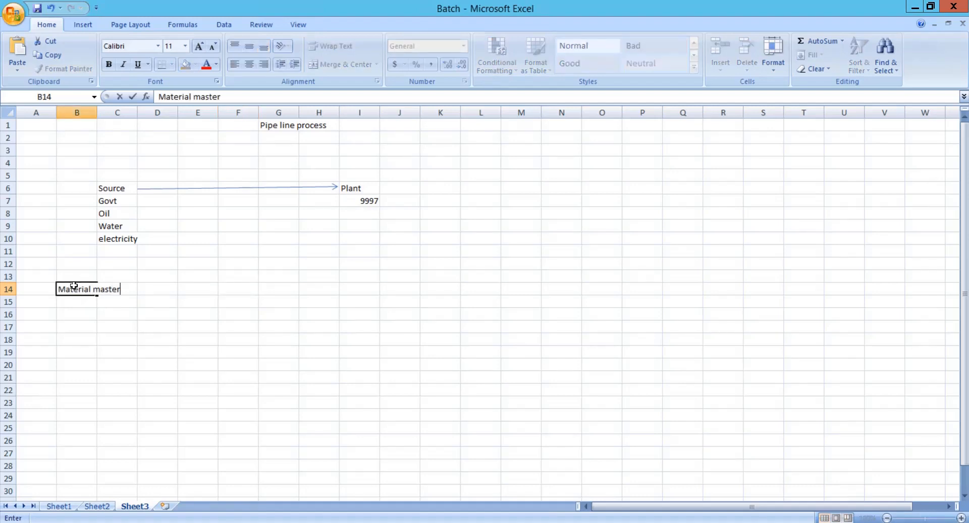
key(Return)
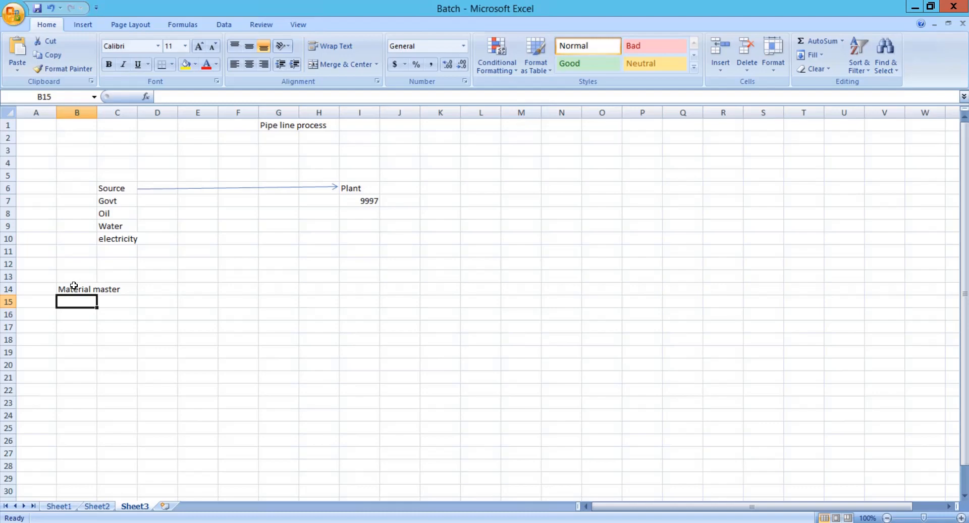
text(Vendor master)
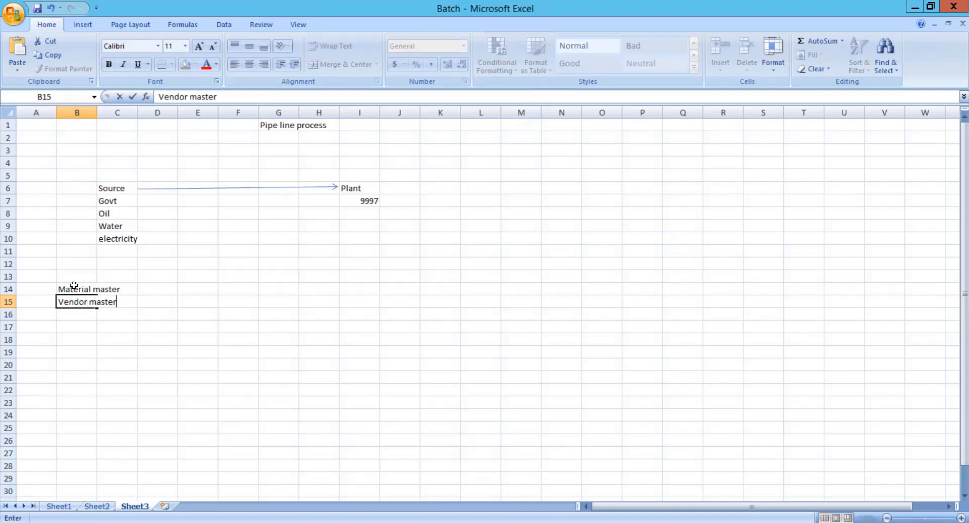
key(Return)
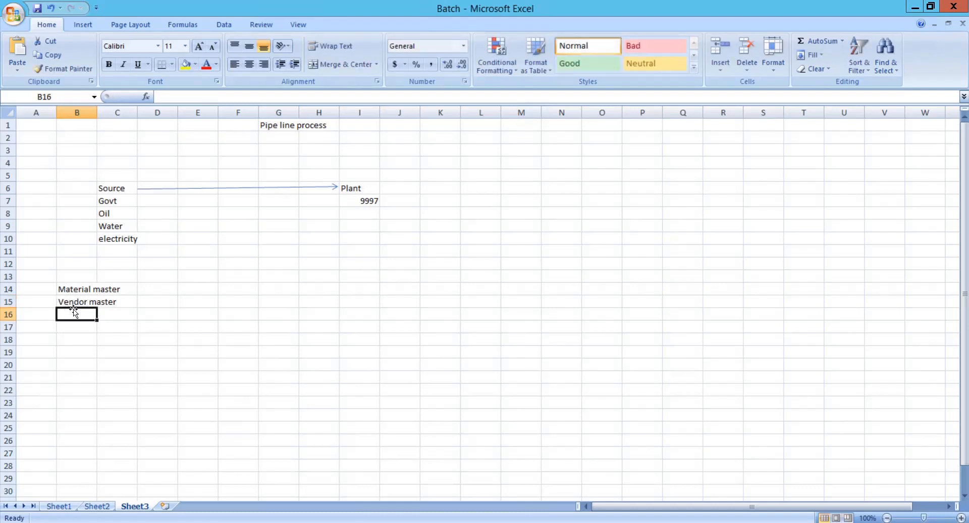
Step: Add the entry "Pipe line record" in cell B16, directly below Vendor master
text(o)
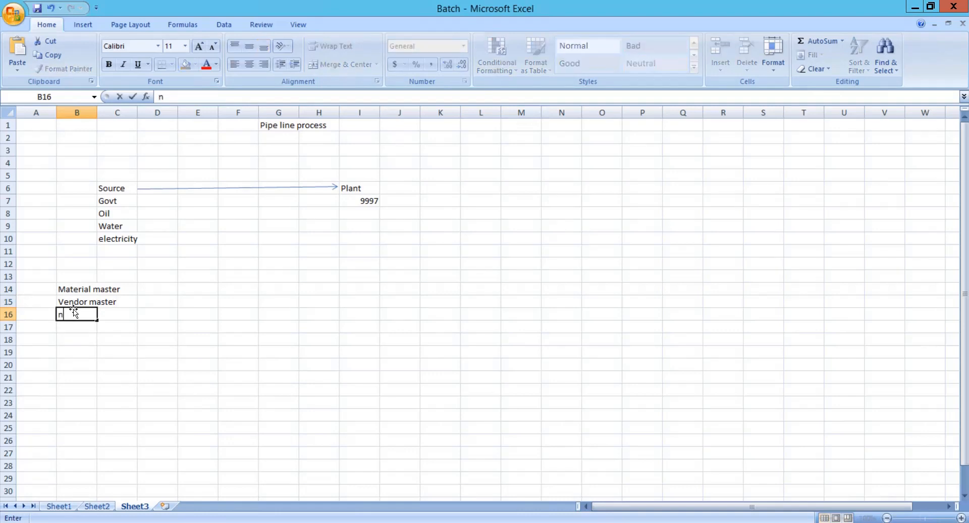
key(BackSpace)
text(Pipr line record)
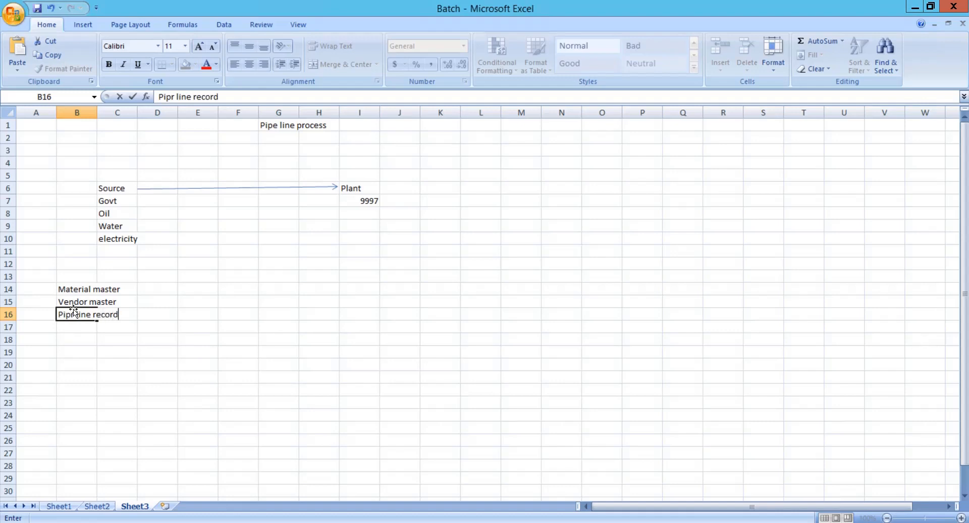
key(Return)
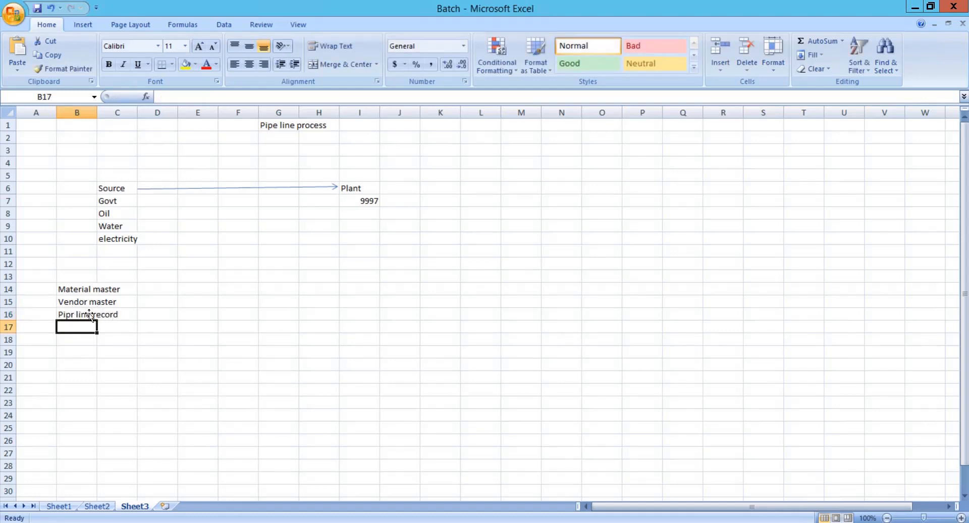
click(89, 315)
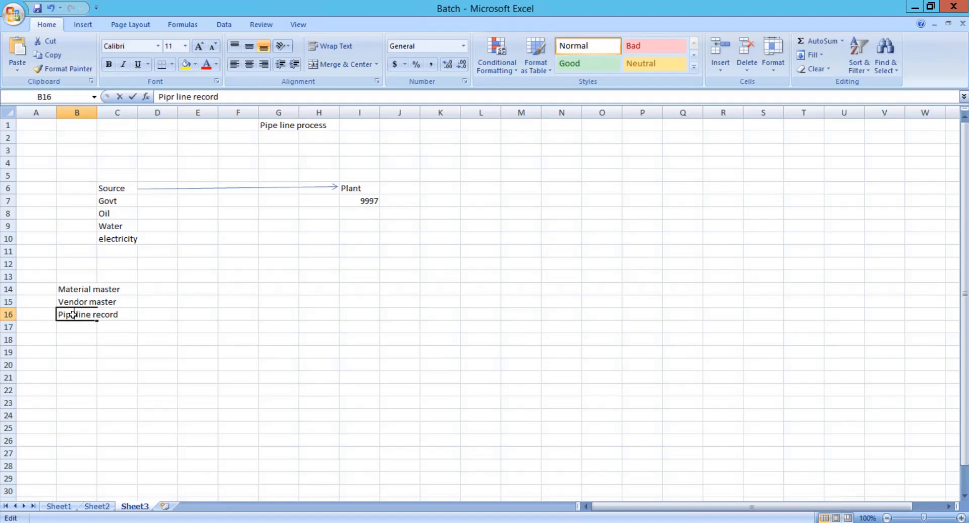
double_click(73, 315)
key(BackSpace)
text(e)
key(Return)
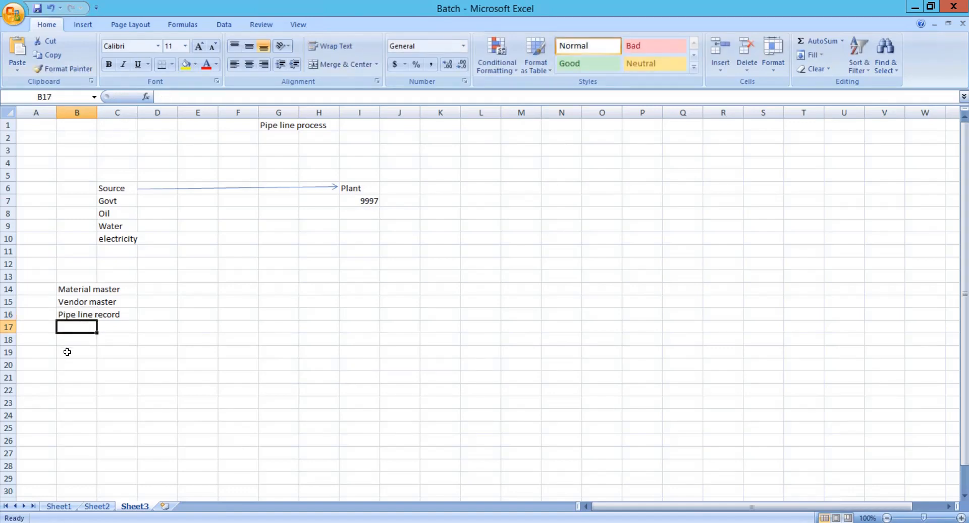
Step: Enter the notes "NO", "NO gR" and "only good issues" in cells B19 to B21
click(67, 352)
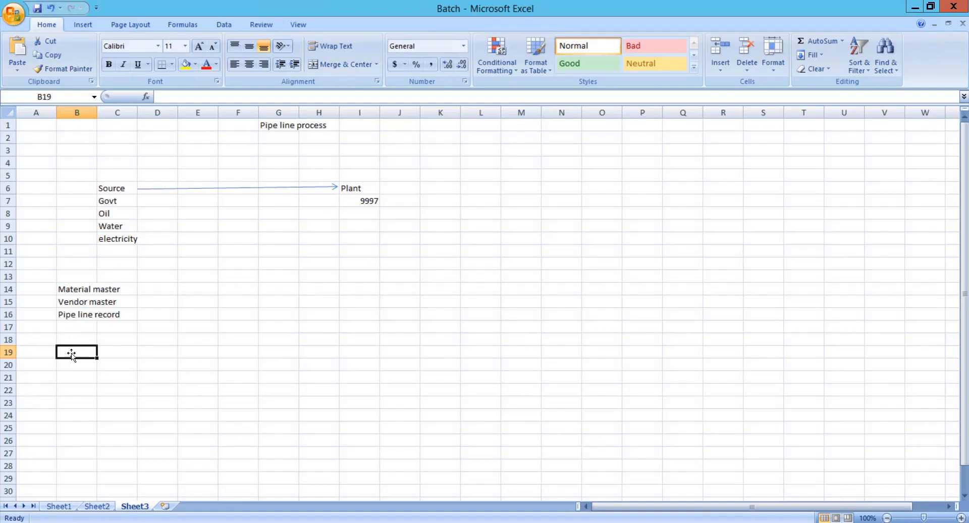
text(Np)
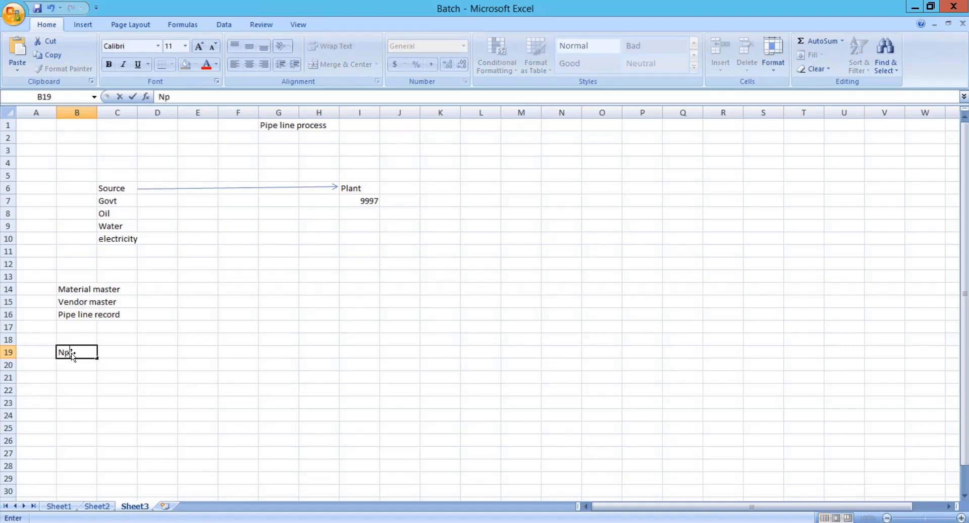
key(BackSpace)
text(O)
key(Return)
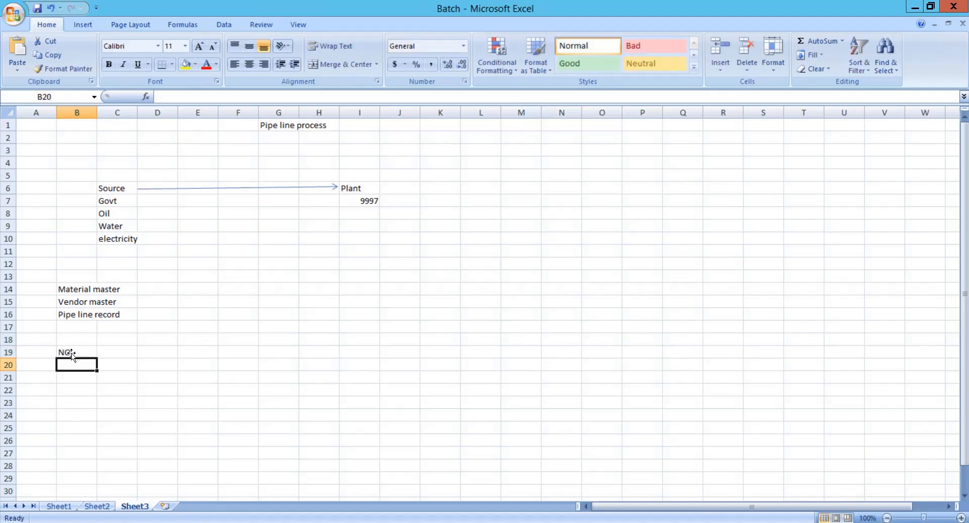
text(NO gR)
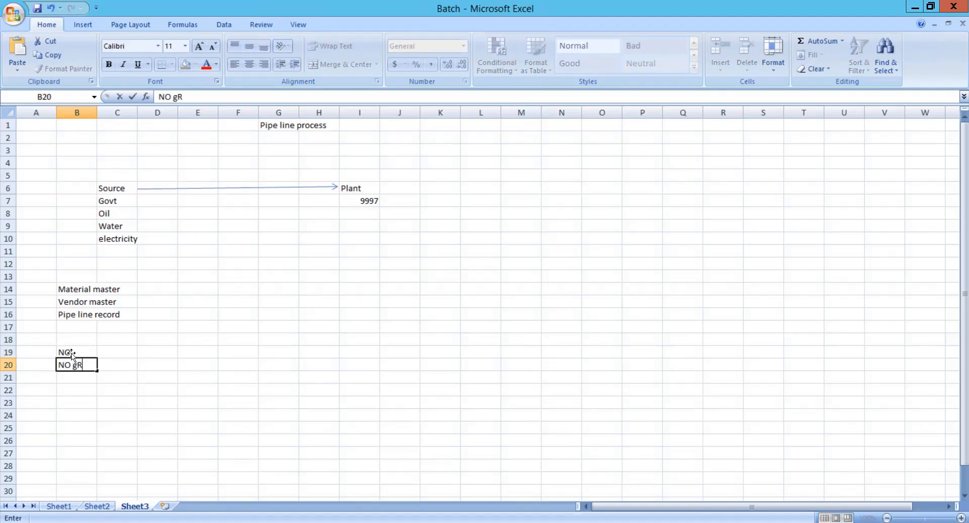
key(Return)
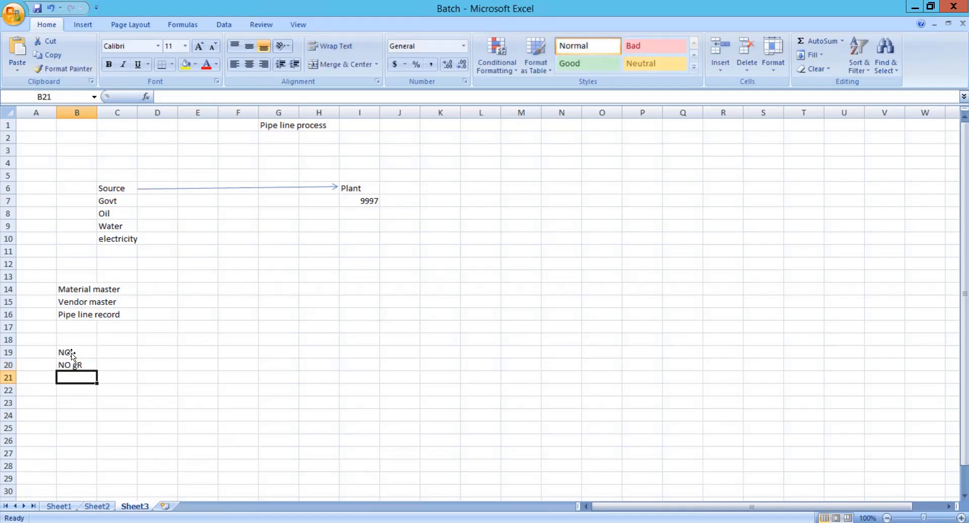
text(only )
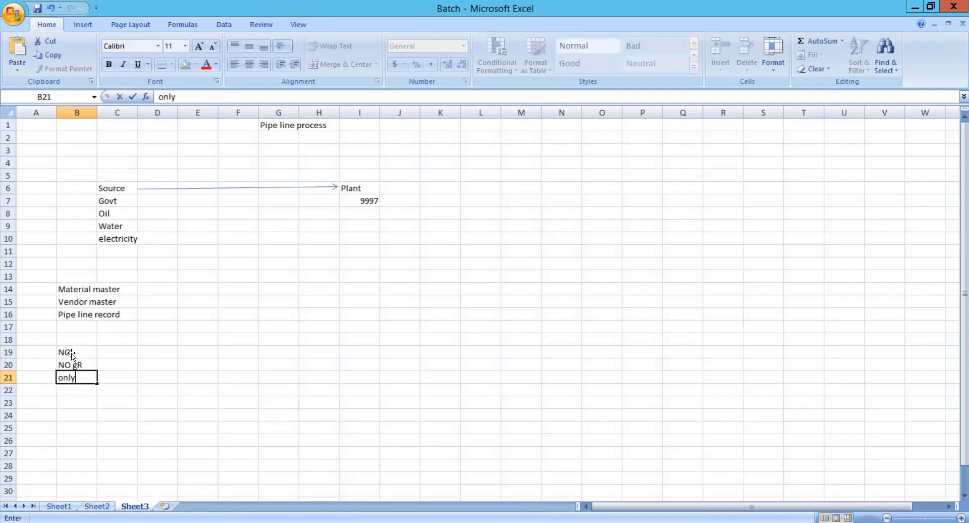
text(good issues)
key(Return)
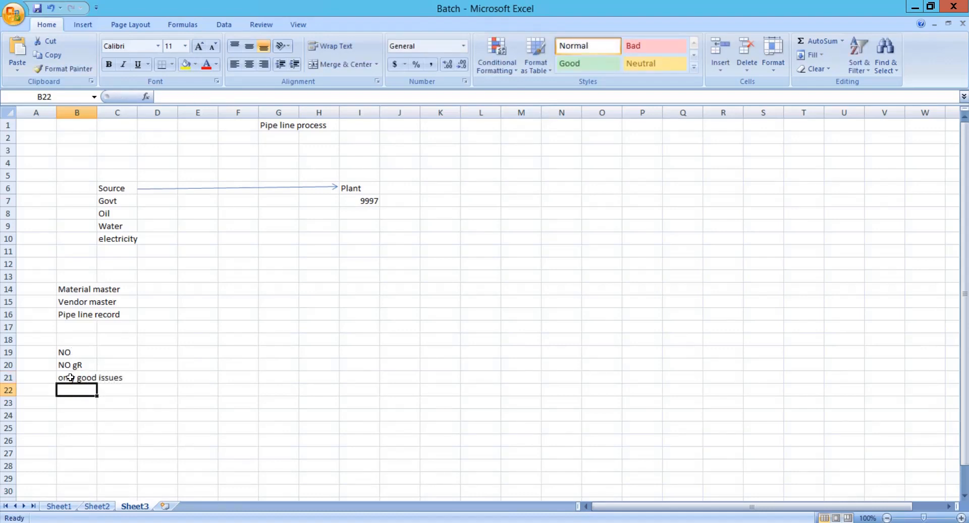
click(70, 378)
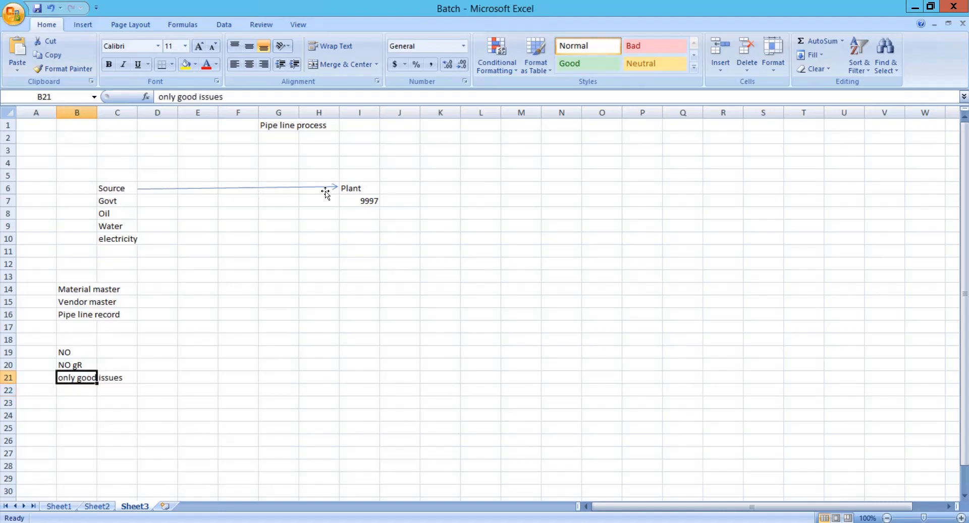
click(356, 191)
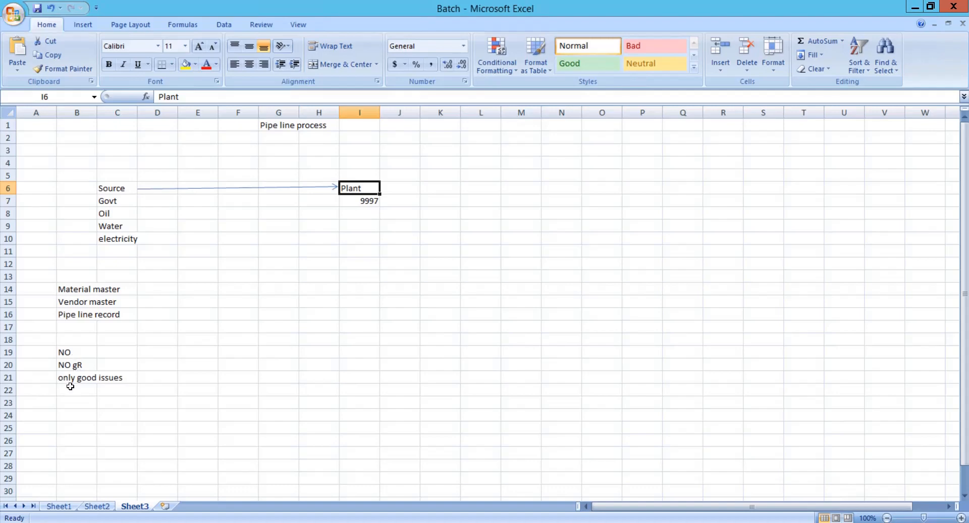
Step: Dismiss the low-battery notice and add the entry "invoice" in cell B22, below the other goods movement notes
click(75, 377)
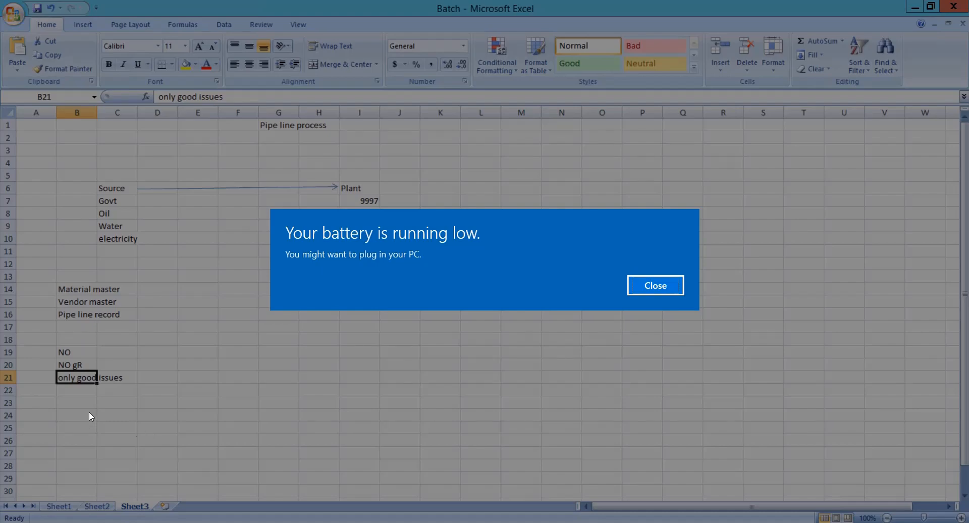
click(643, 284)
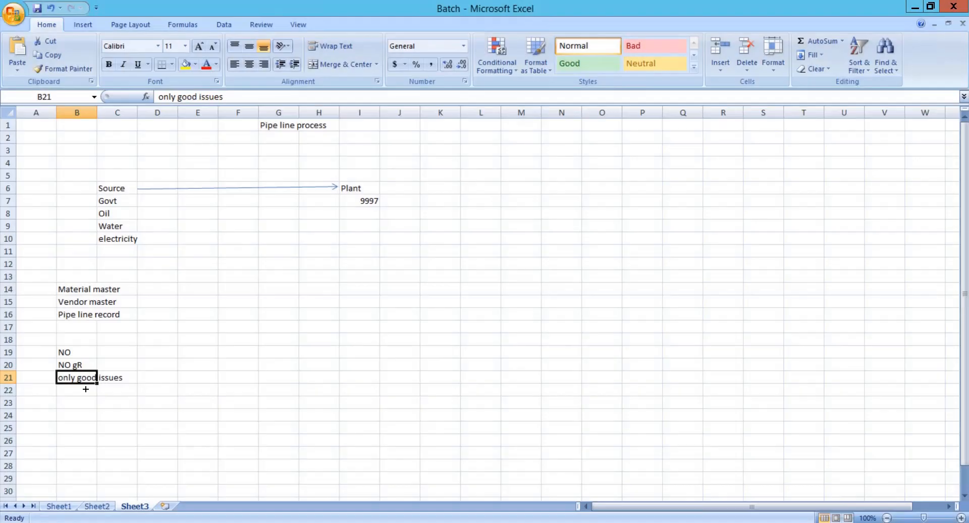
click(85, 389)
text(invoice)
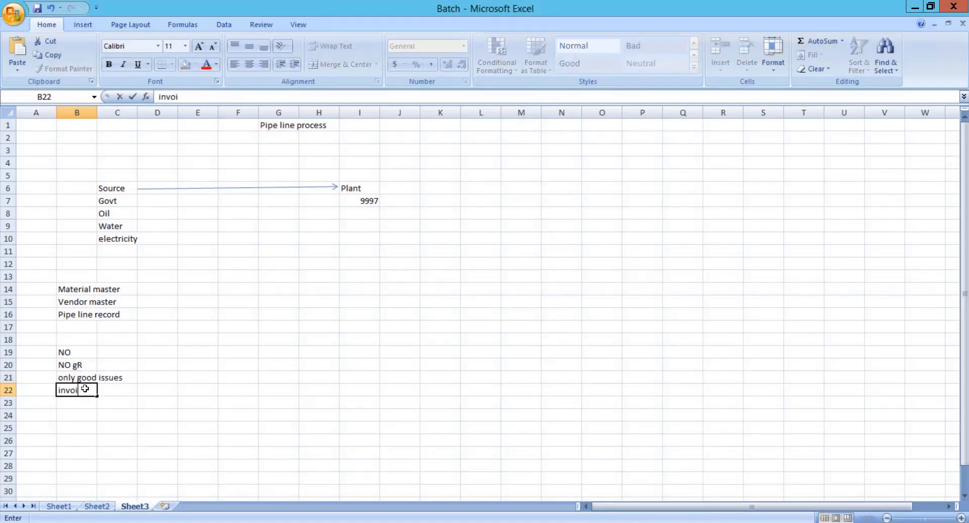
key(Return)
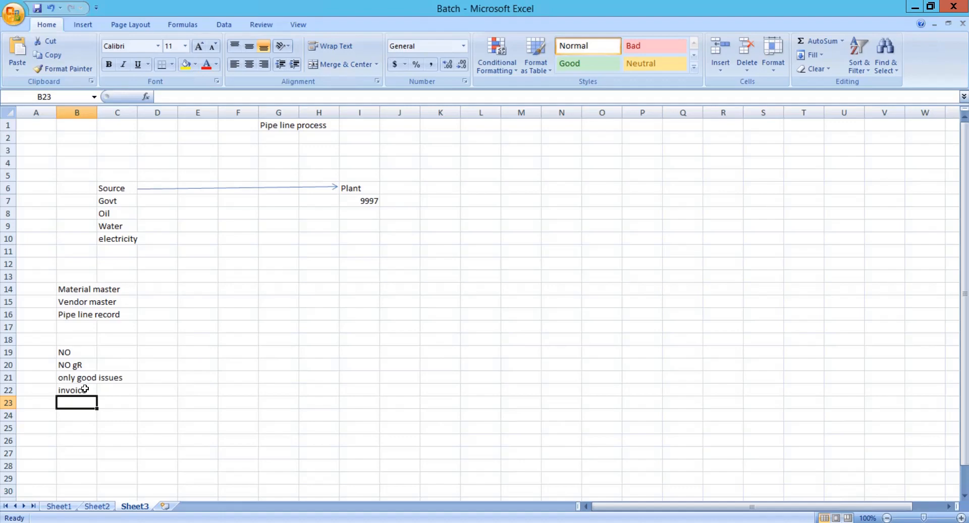
Step: Widen column B to fit its labels and enter "Materialtype -Pipe / existin materialtype should be amrkedaspipe allowed" in cell C14
click(91, 291)
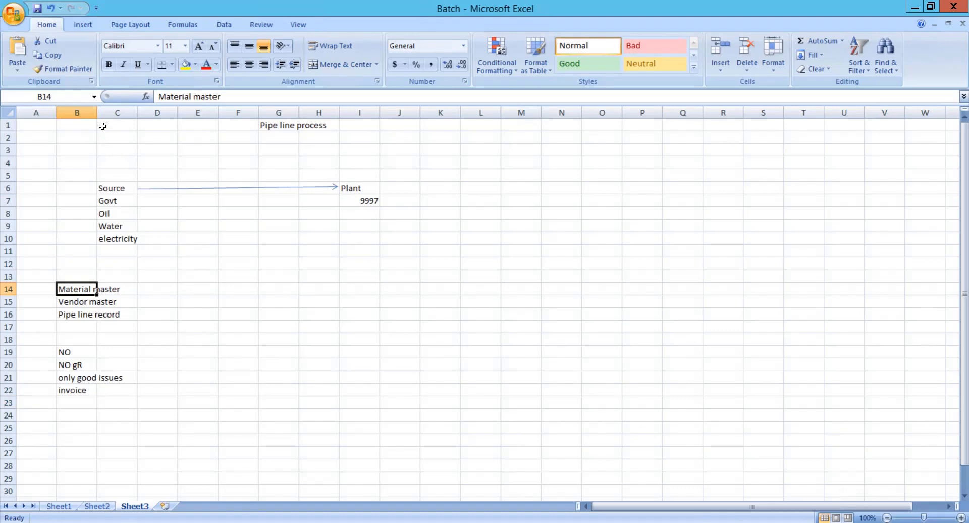
drag(97, 112, 155, 284)
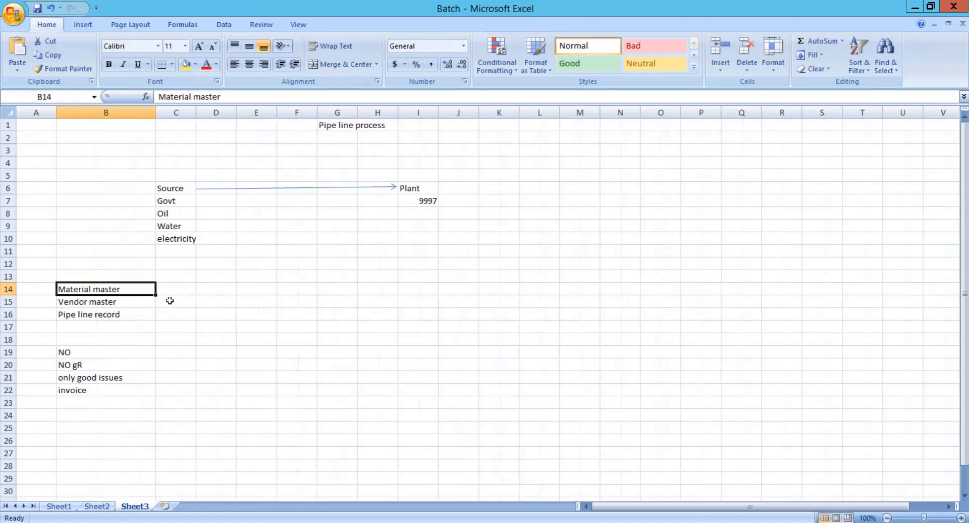
click(174, 291)
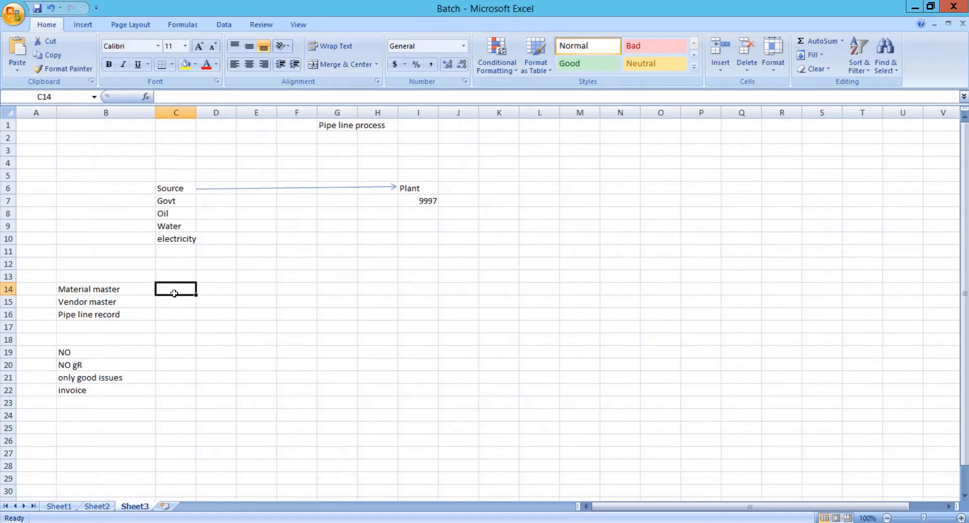
text(Materialty)
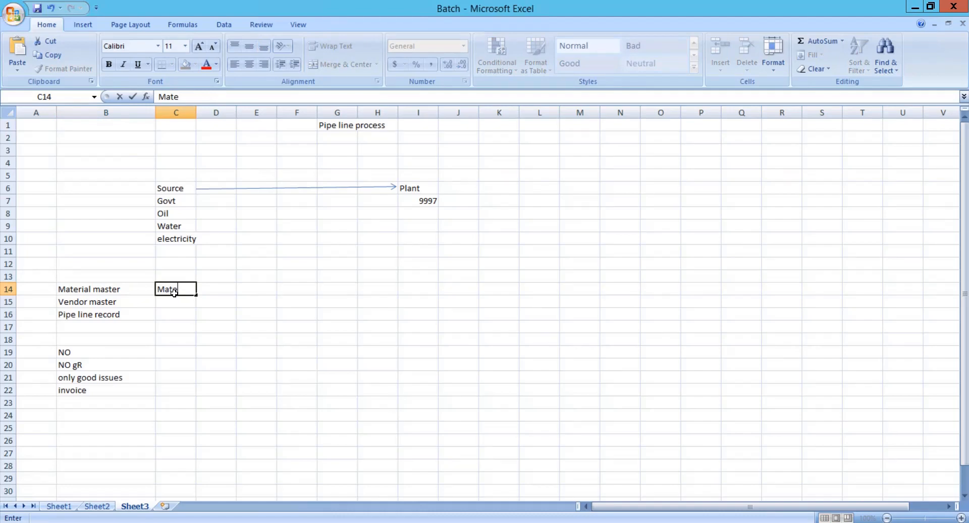
text(pe )
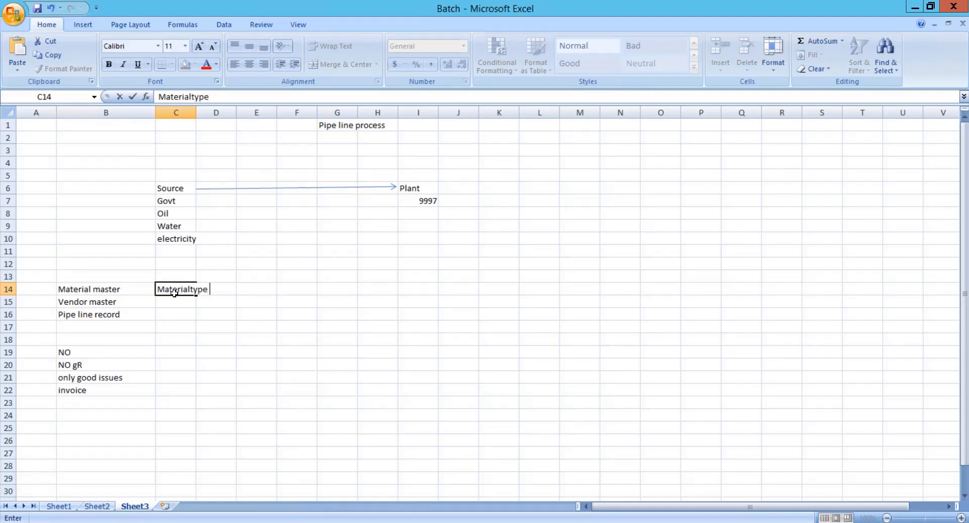
text(-Pipe /)
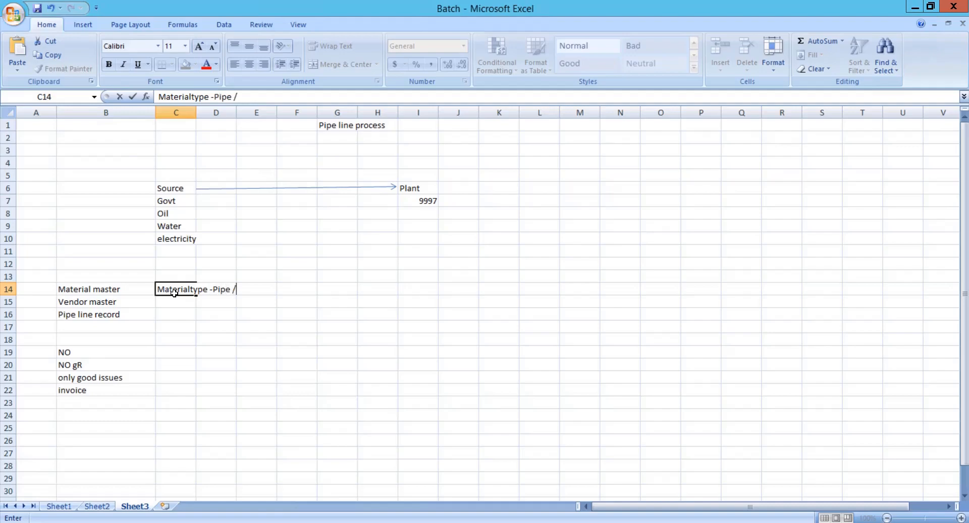
text( existin materialty)
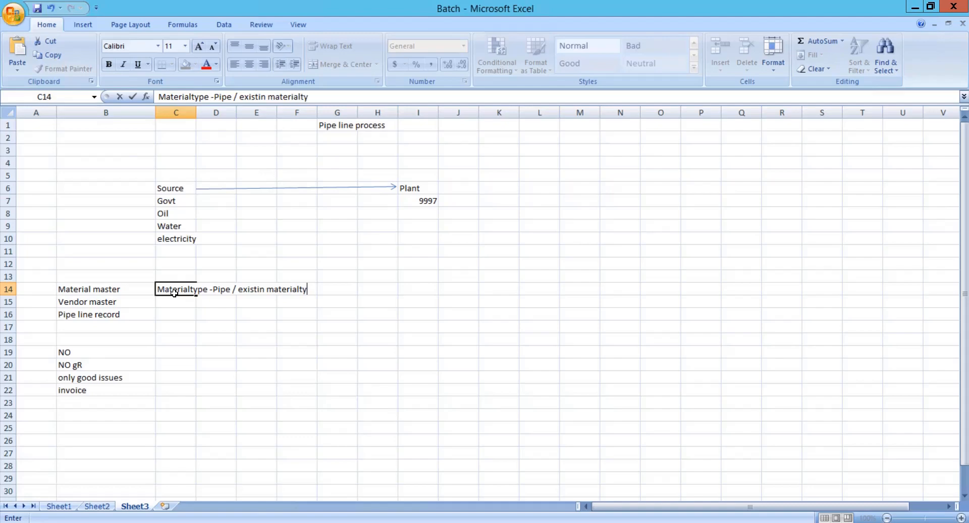
text(pe should be am)
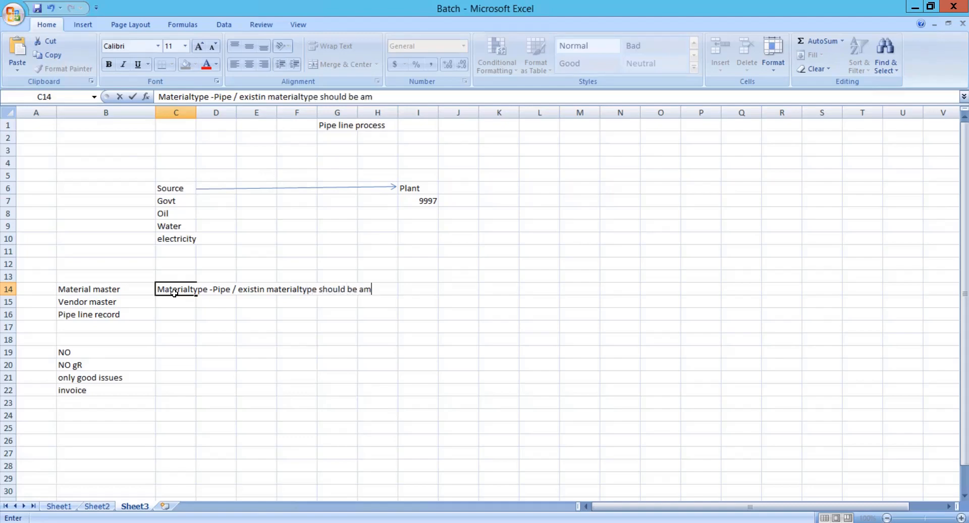
text(rkedaspipe allowed)
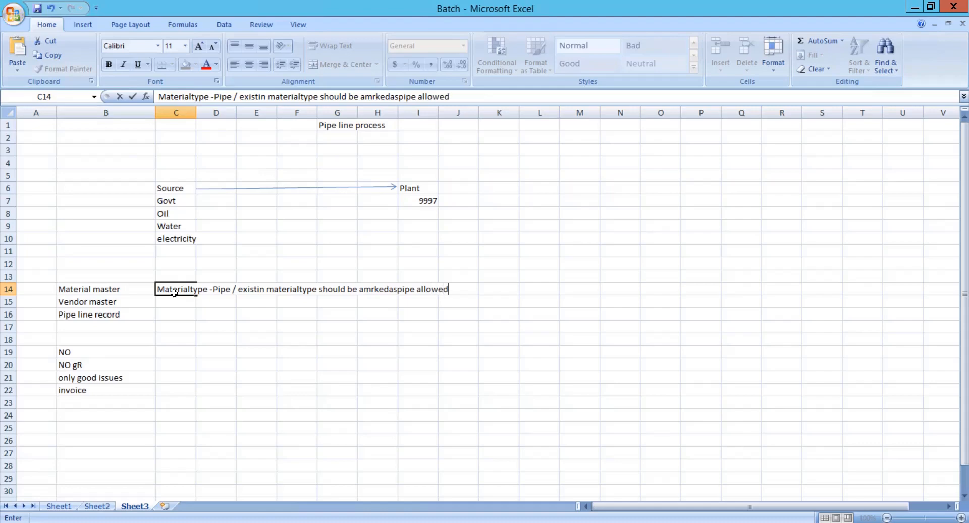
key(Return)
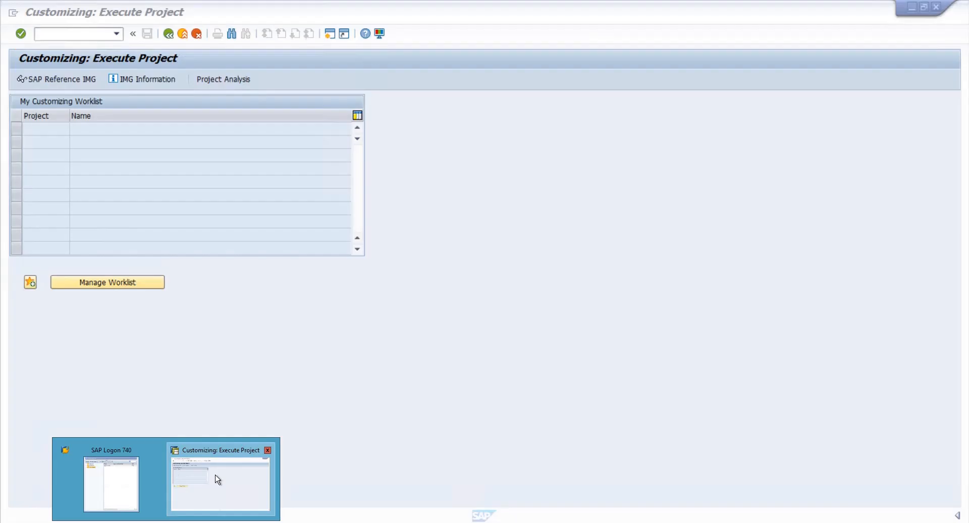
Step: Switch to the SAP Customizing session and open the Create Material transaction in a new session with /omm01
click(217, 479)
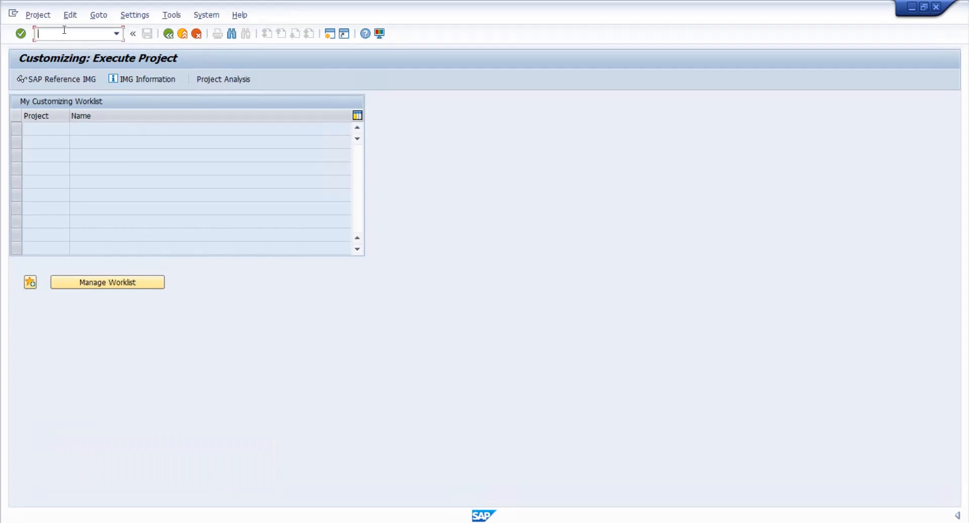
click(64, 30)
text(/omm01)
key(Return)
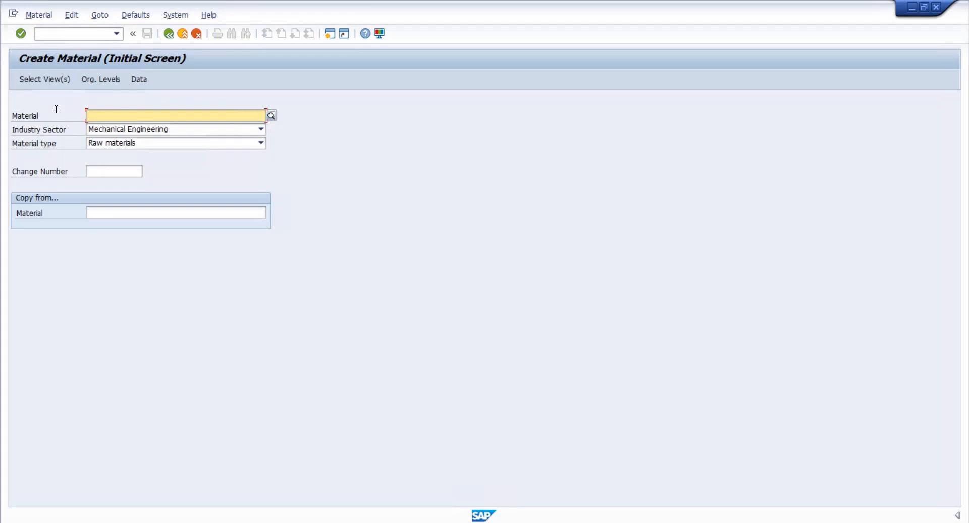
Step: Enter water_line as the material and choose Pipeline materials as its material type
text(wa)
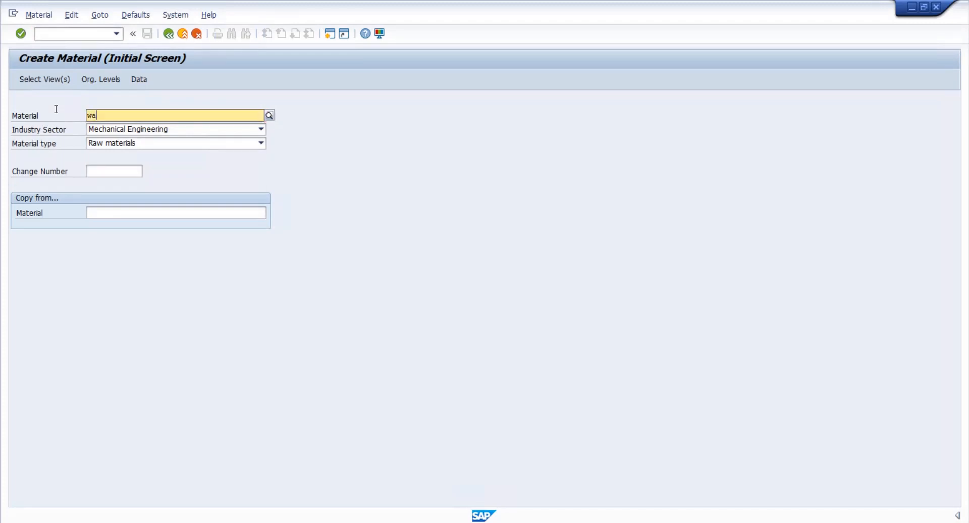
text(ter_)
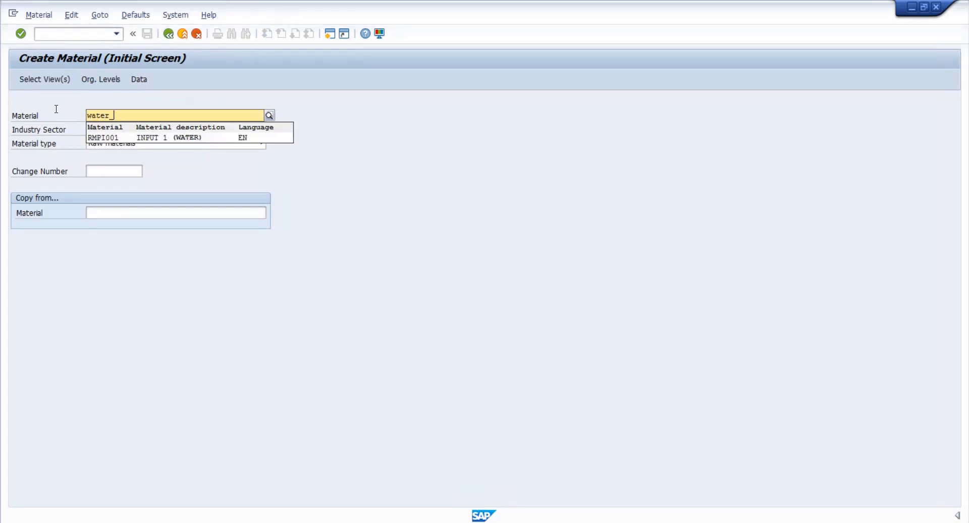
text(line)
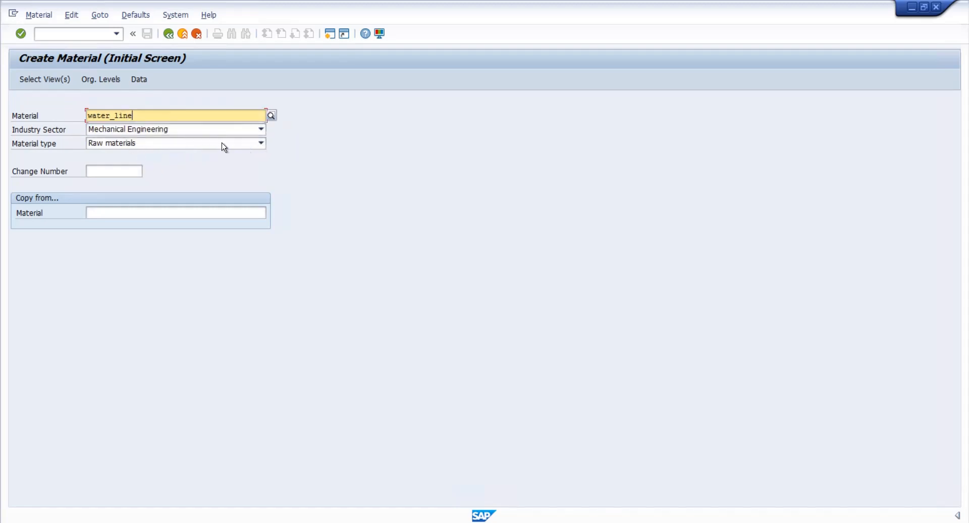
click(208, 148)
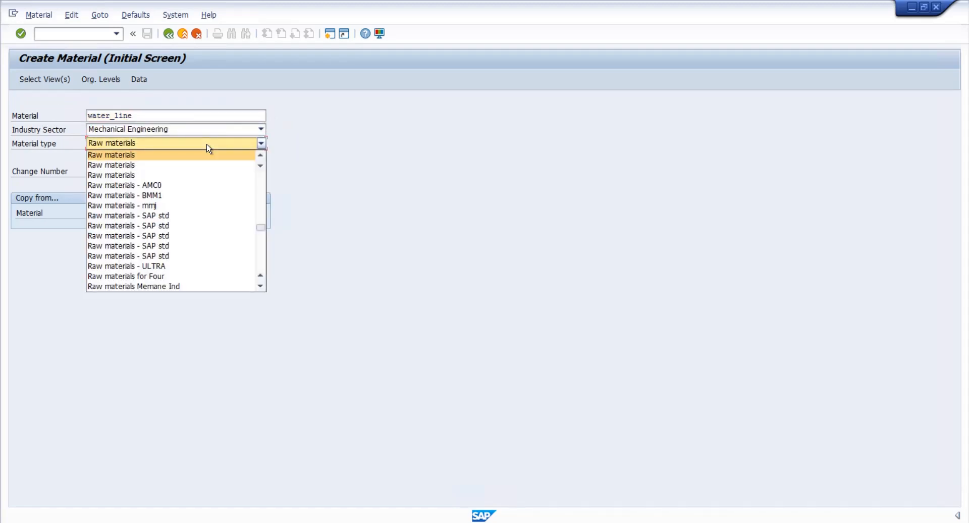
scroll(207, 144, up, 4)
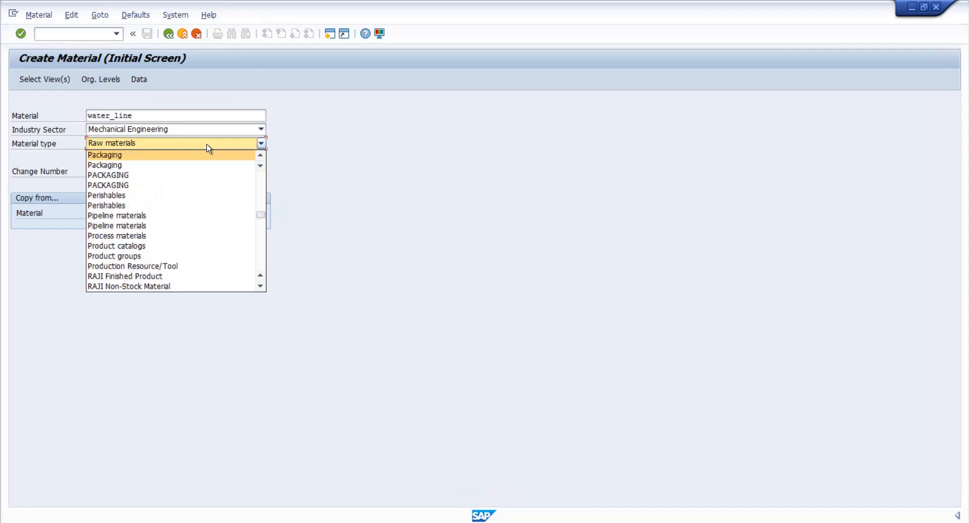
click(147, 218)
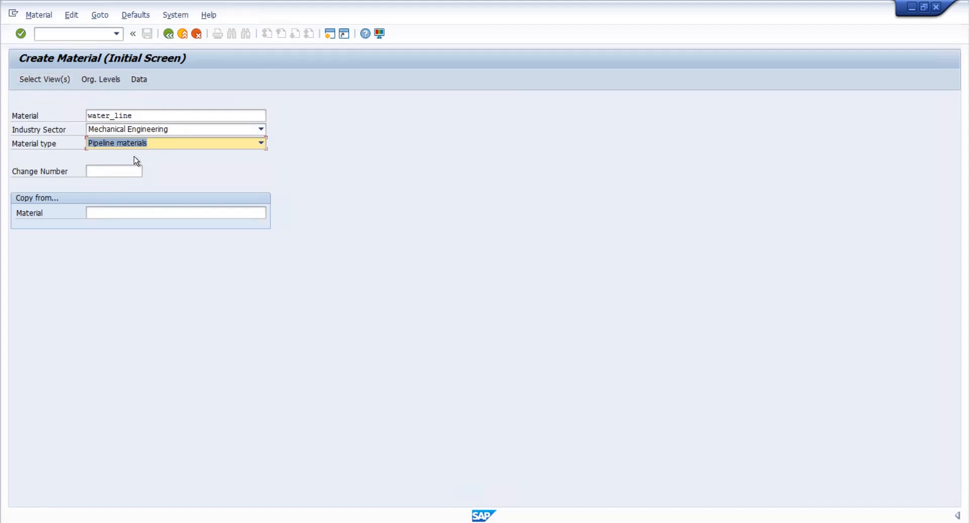
Step: Look up ROH among the material types and set the material type to Raw materials for Four
click(194, 146)
text(roh)
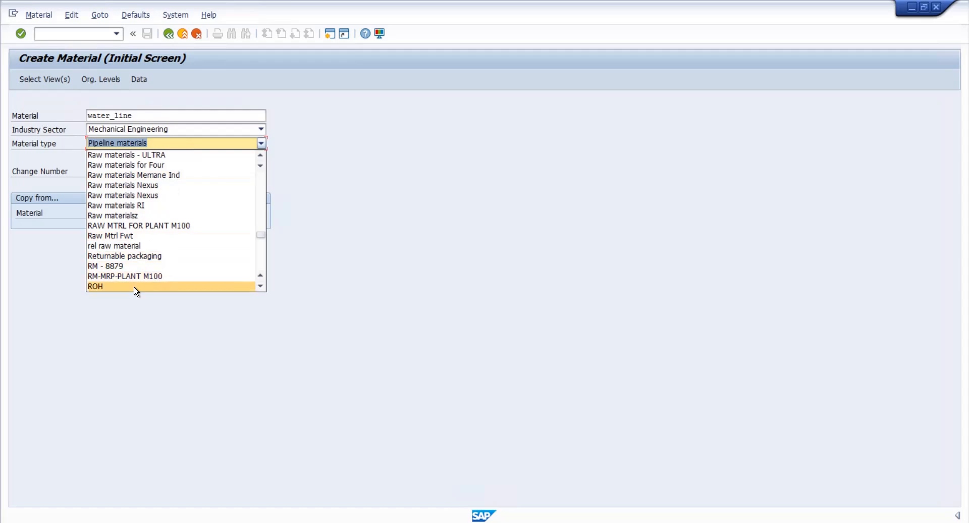
click(175, 164)
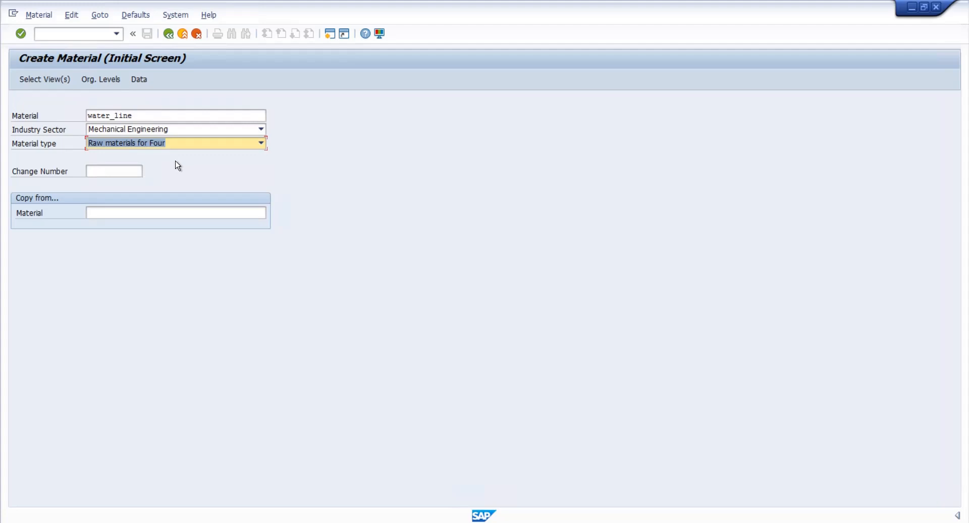
Step: Return to the Customizing: Execute Project session and open the SAP Reference IMG
click(69, 30)
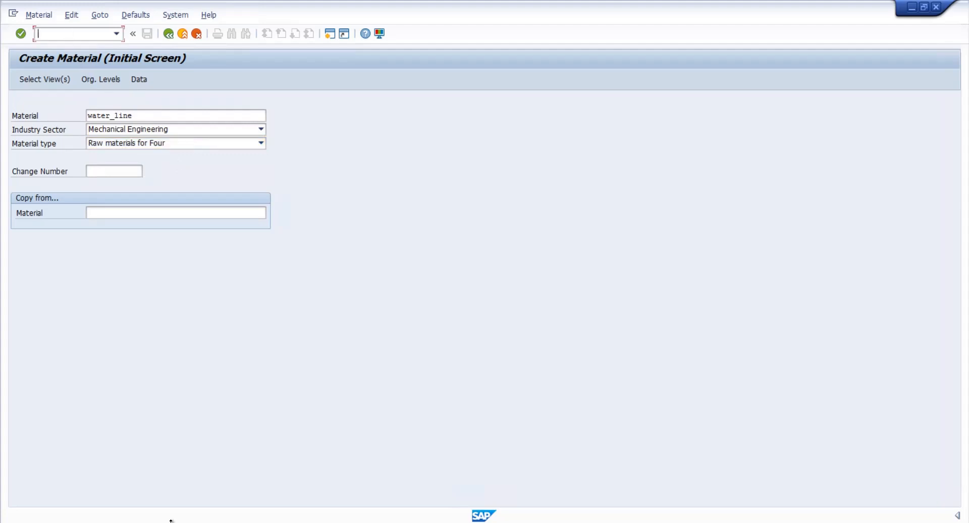
mouse_move(169, 521)
click(169, 499)
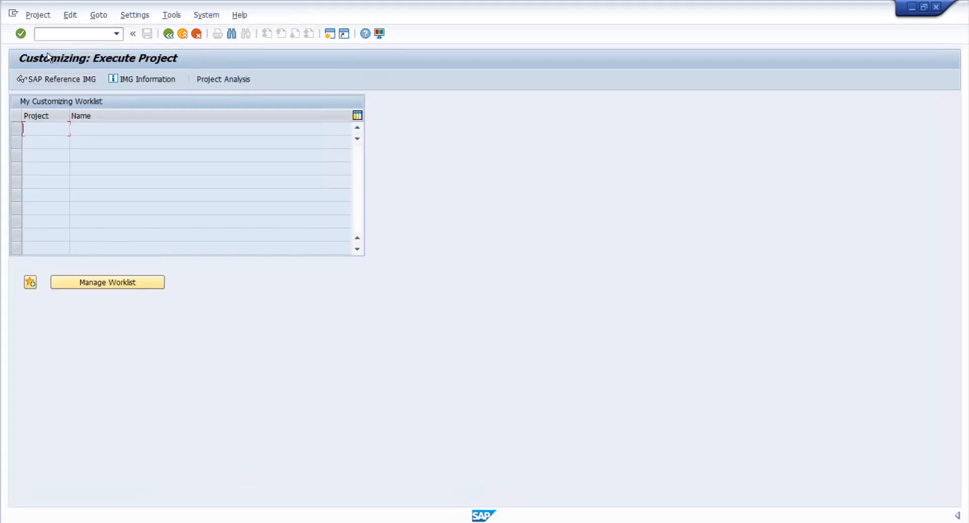
click(48, 80)
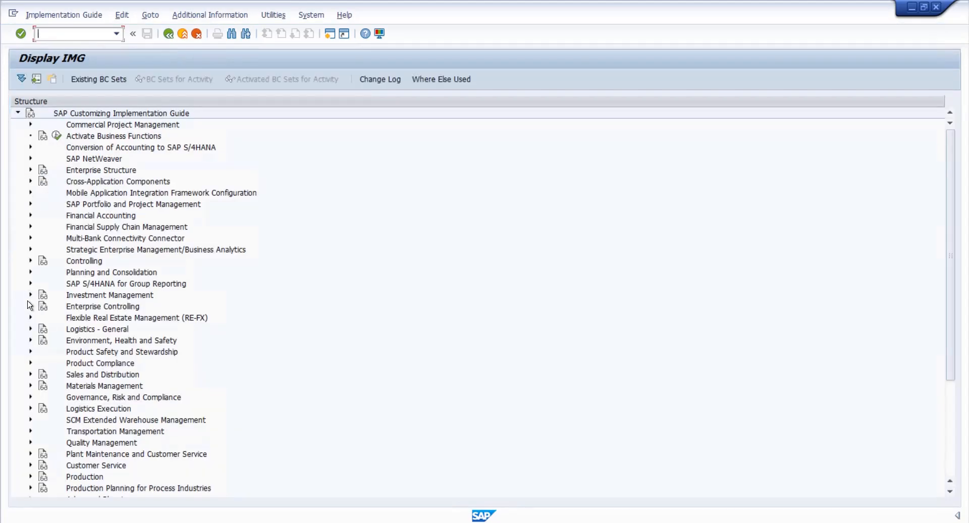
Step: Open the material types overview from Material Types in the Basic Settings of Material Master, within Logistics - General
click(29, 330)
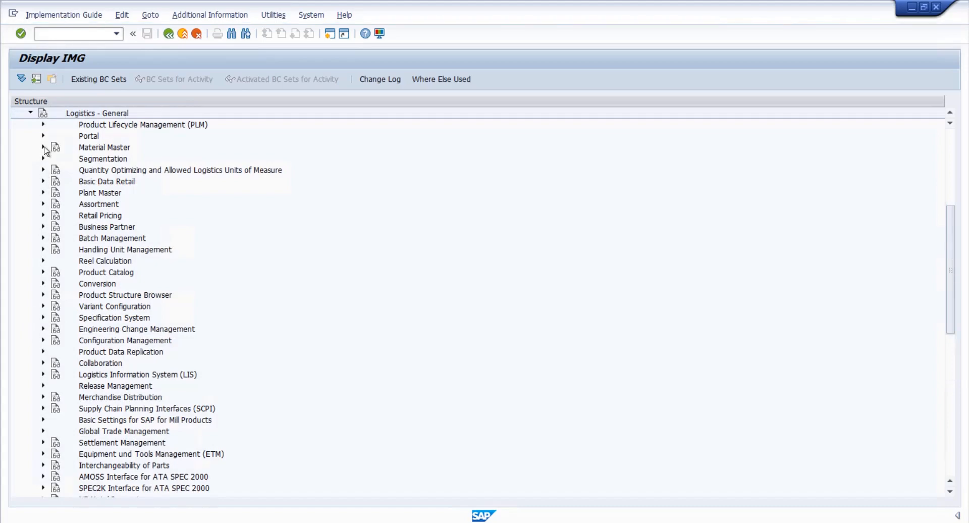
click(43, 147)
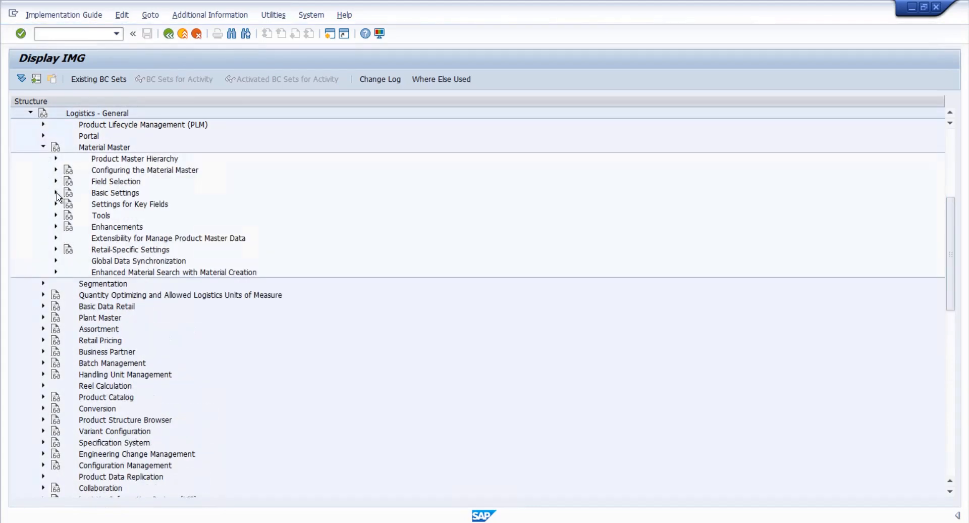
click(56, 204)
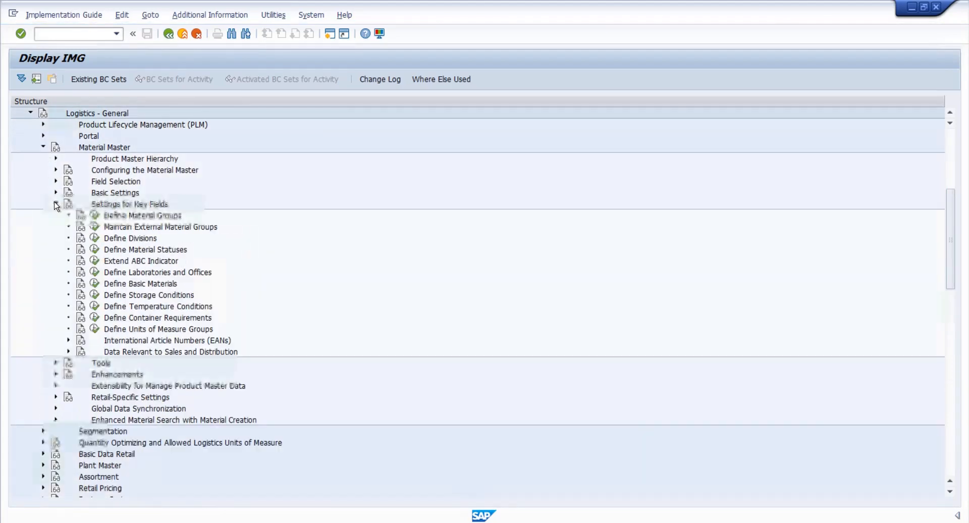
click(56, 204)
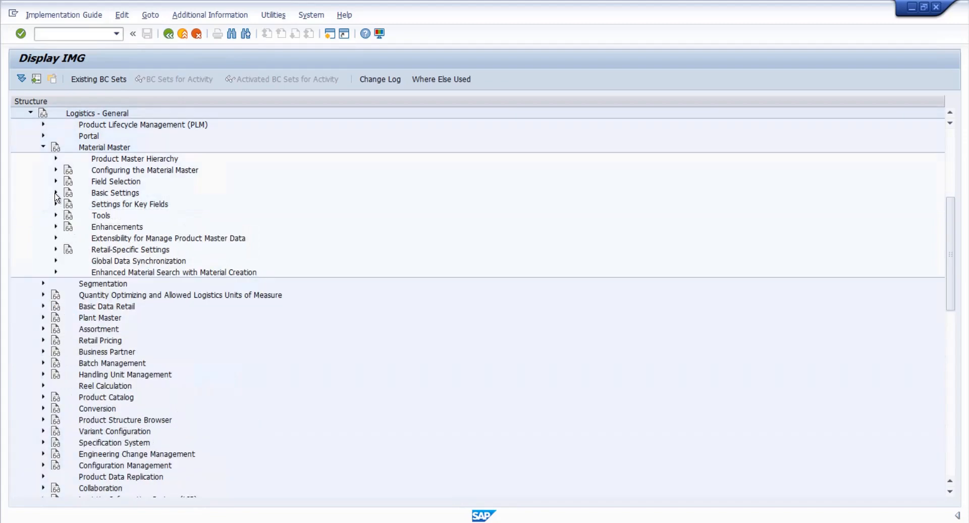
click(57, 193)
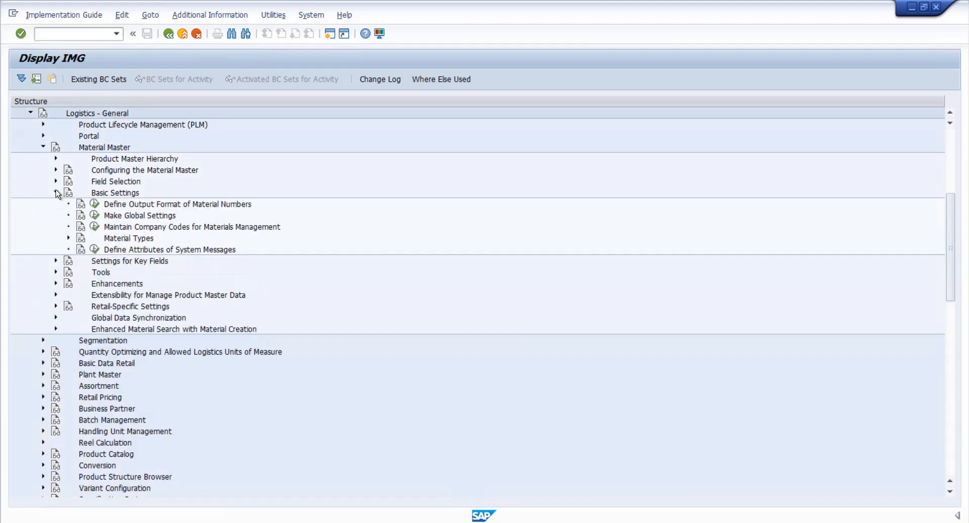
click(69, 238)
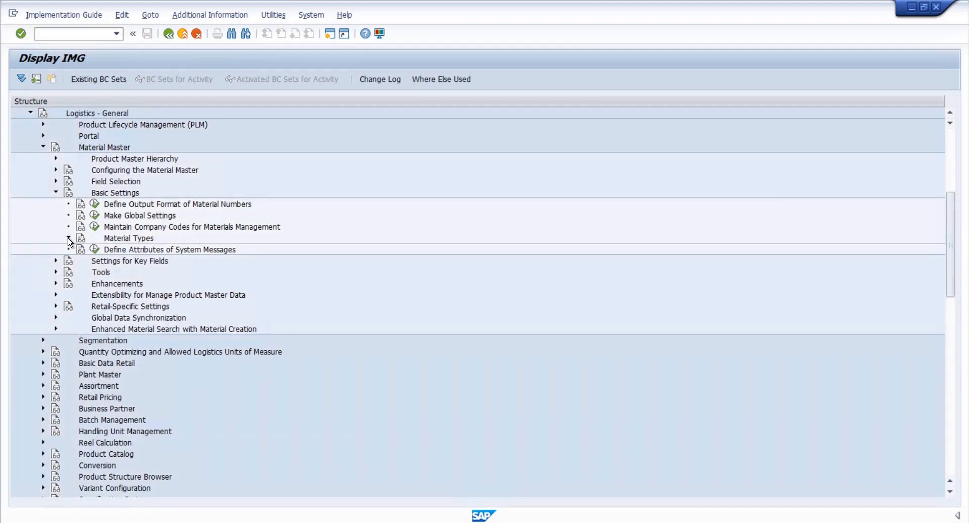
click(109, 251)
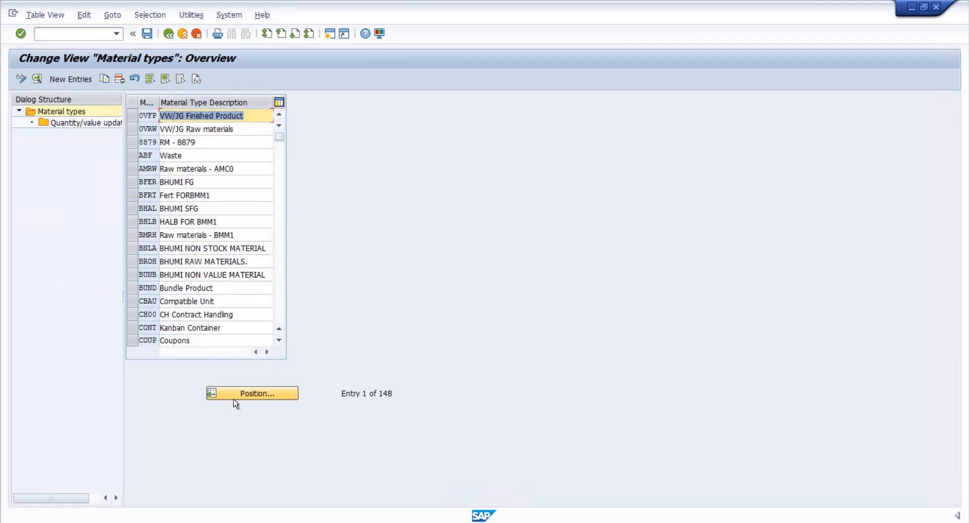
Step: Locate material type PIPE, view its quantity/value updating settings, and return to the material types overview
click(233, 399)
text(pip)
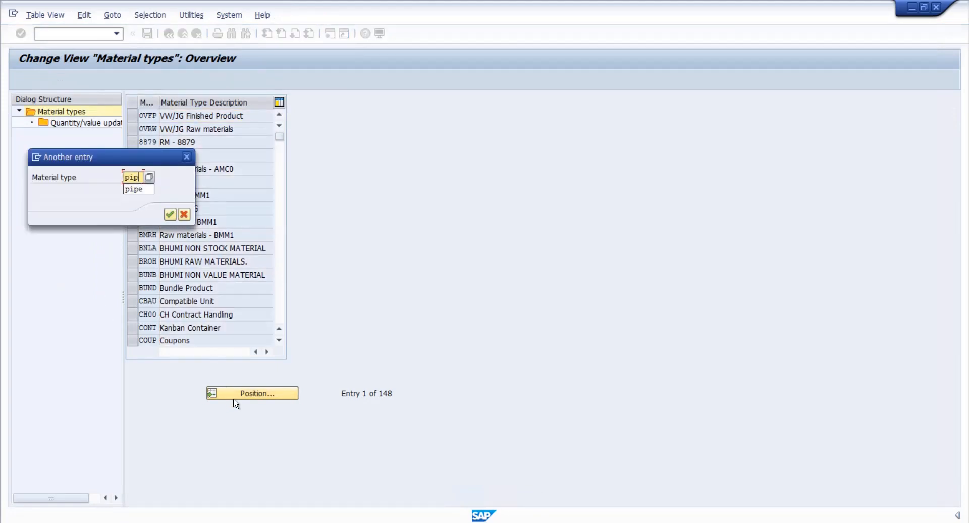
key(Return)
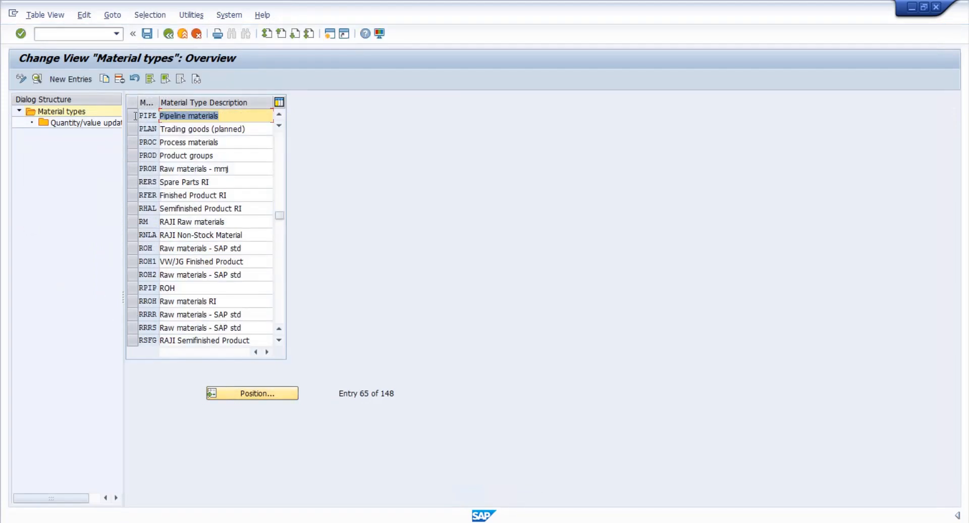
click(136, 116)
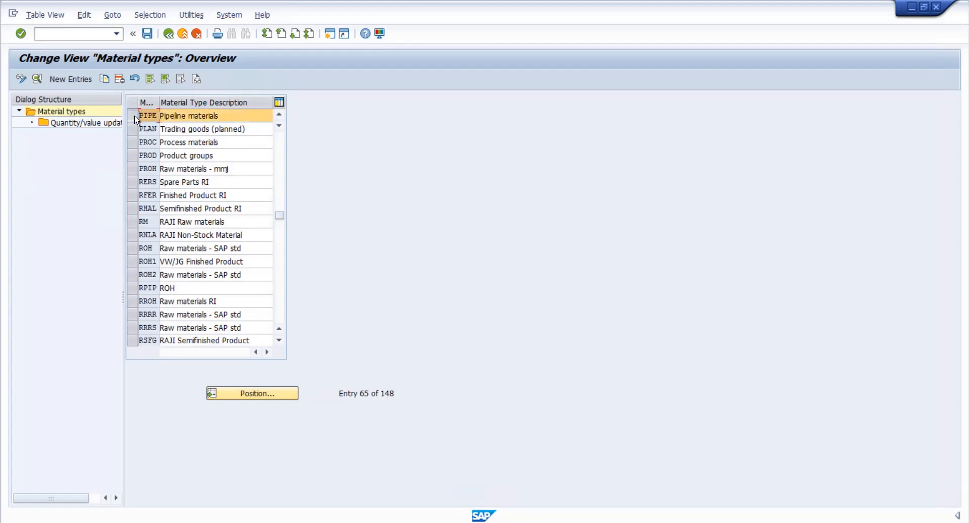
double_click(69, 123)
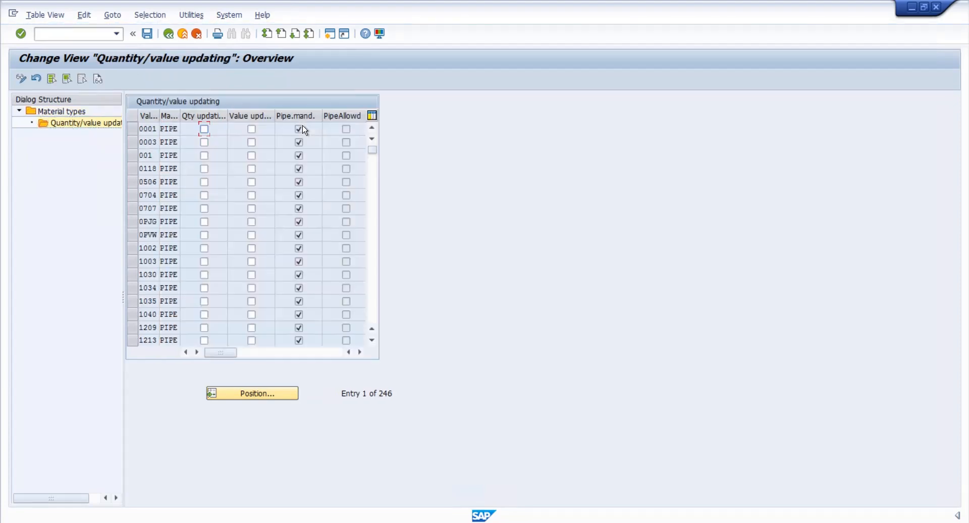
click(169, 34)
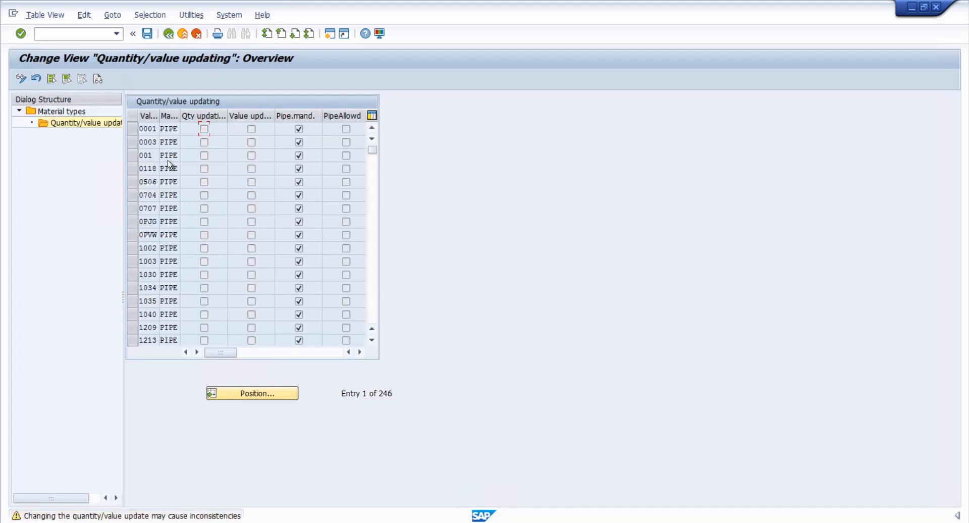
Step: Locate material type ROH and open its quantity/value updating settings
click(235, 393)
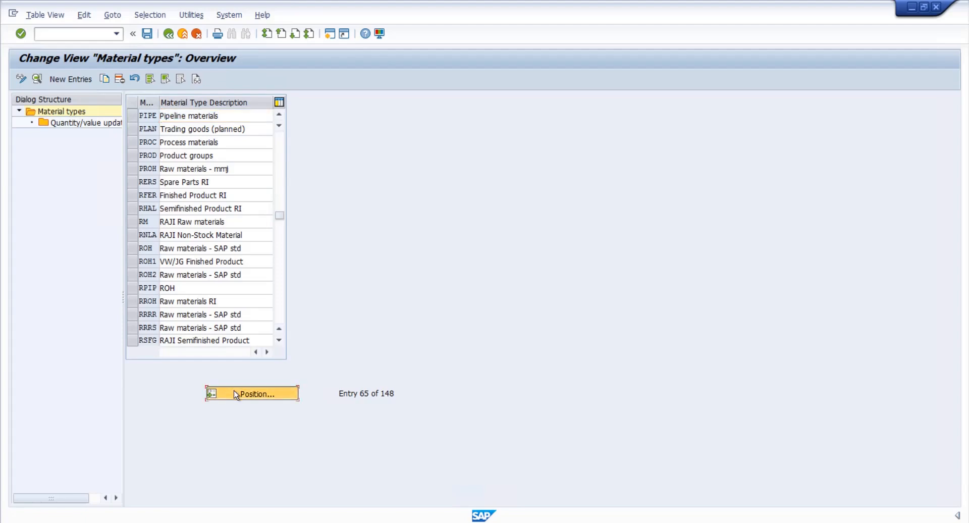
text(ROH)
key(Return)
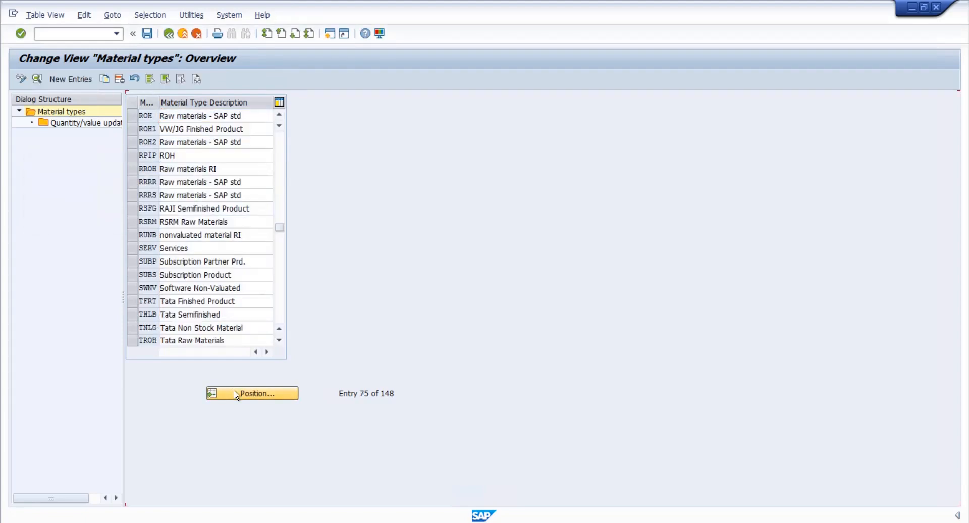
click(136, 113)
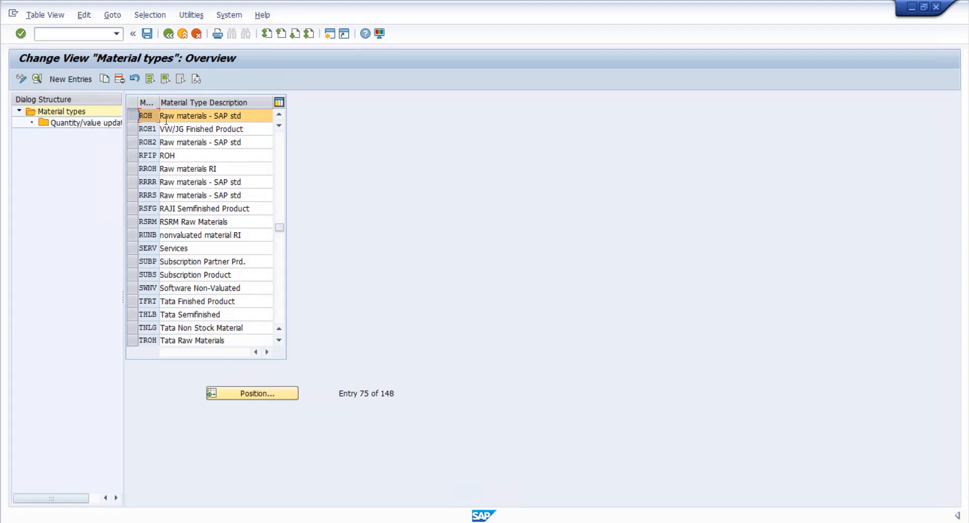
double_click(78, 124)
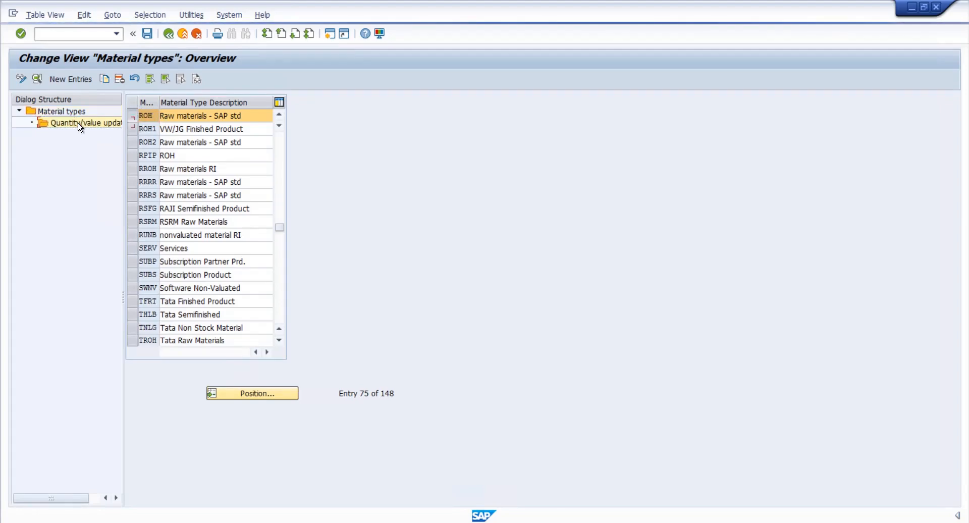
Step: Look up valuation area 9997 in ROH's quantity/value updating settings, and return to the IMG structure
click(238, 392)
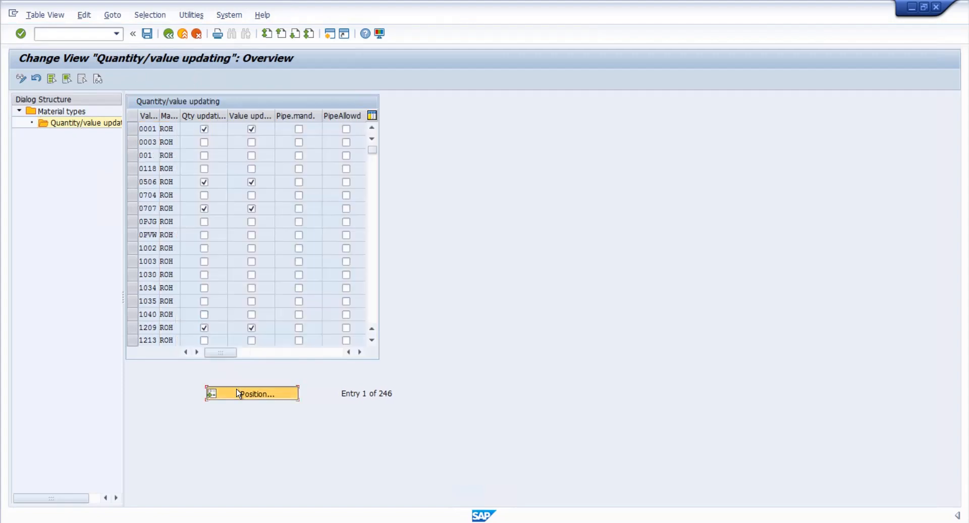
click(237, 393)
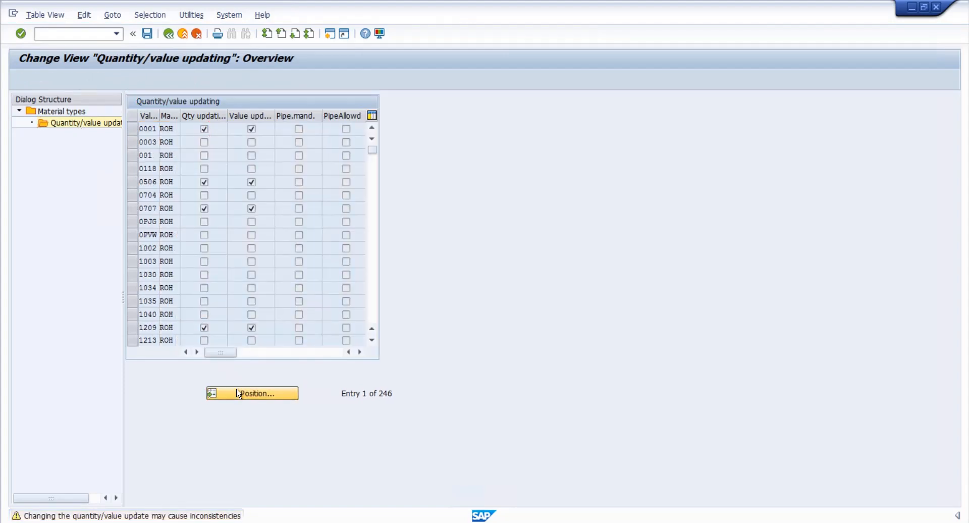
text(9997)
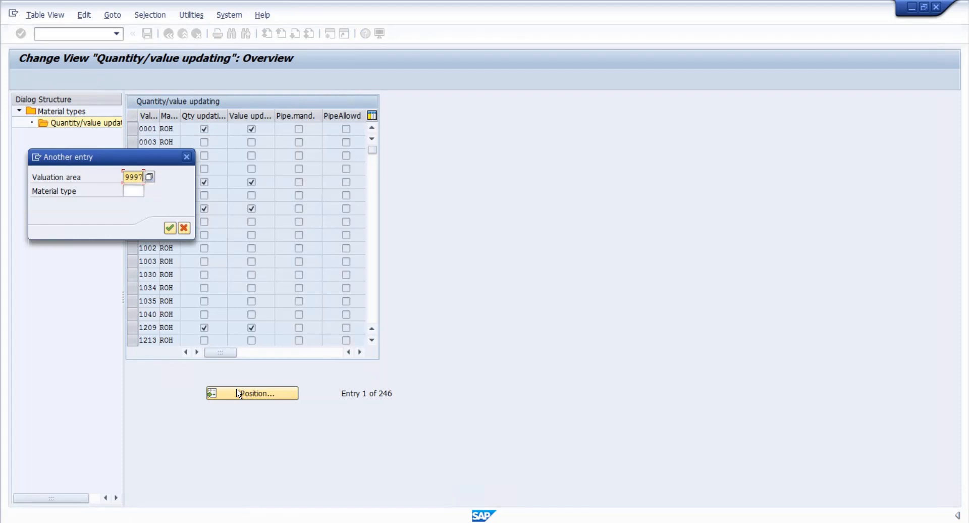
key(Return)
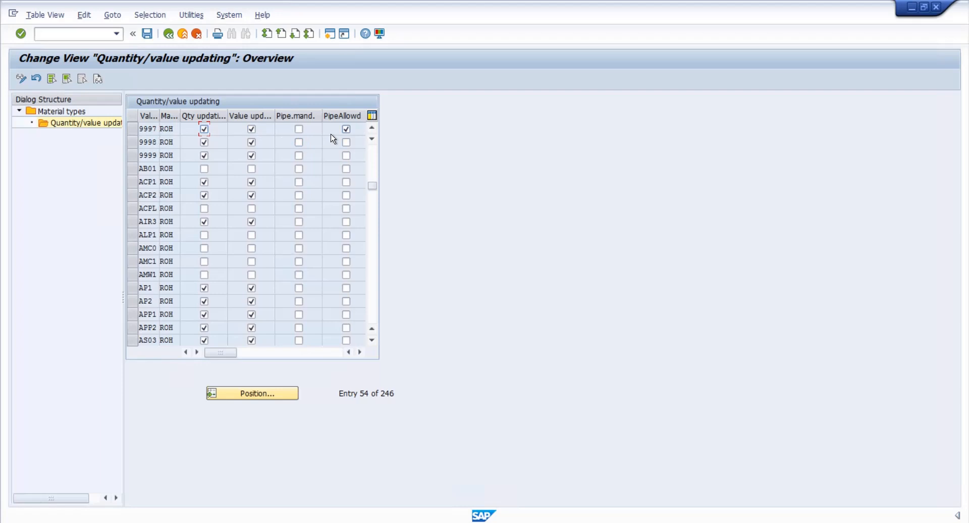
click(169, 35)
click(168, 35)
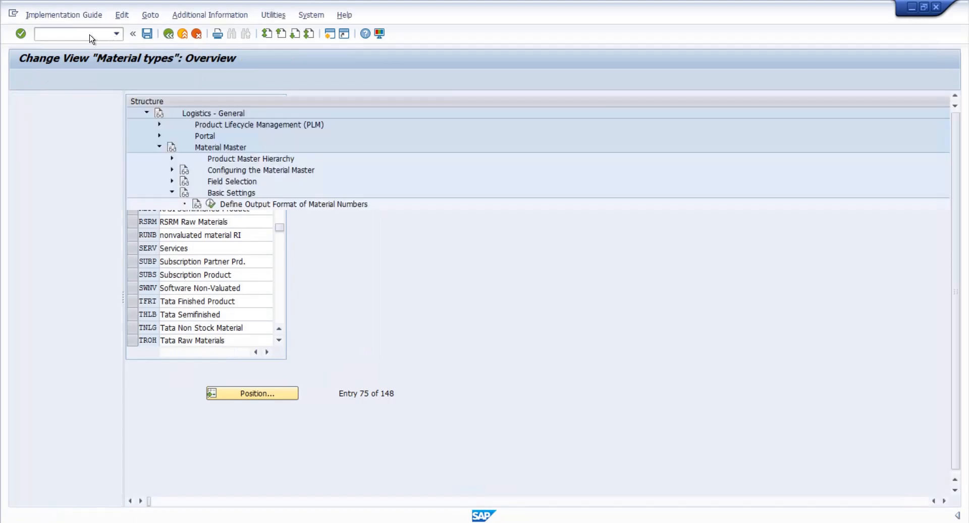
Step: Run transaction MM03 and display the Basic Data 1 and Basic Data 2 views of material OIL_1
click(90, 35)
text(/)
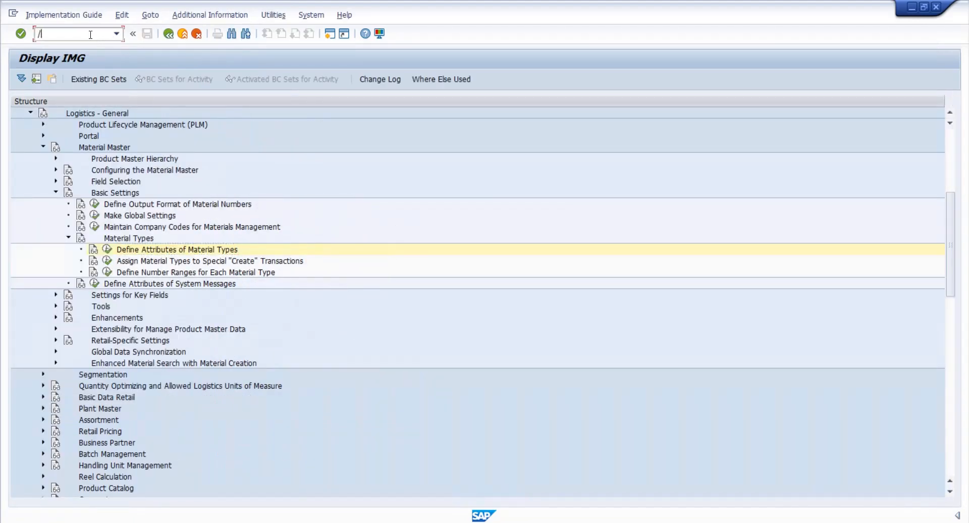
text(nmm03)
key(Return)
key(Return)
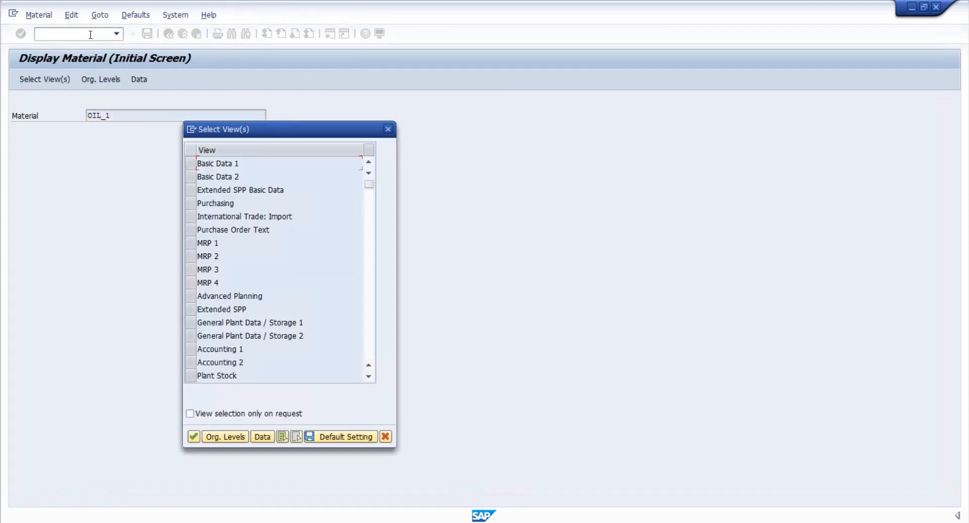
click(191, 165)
click(190, 172)
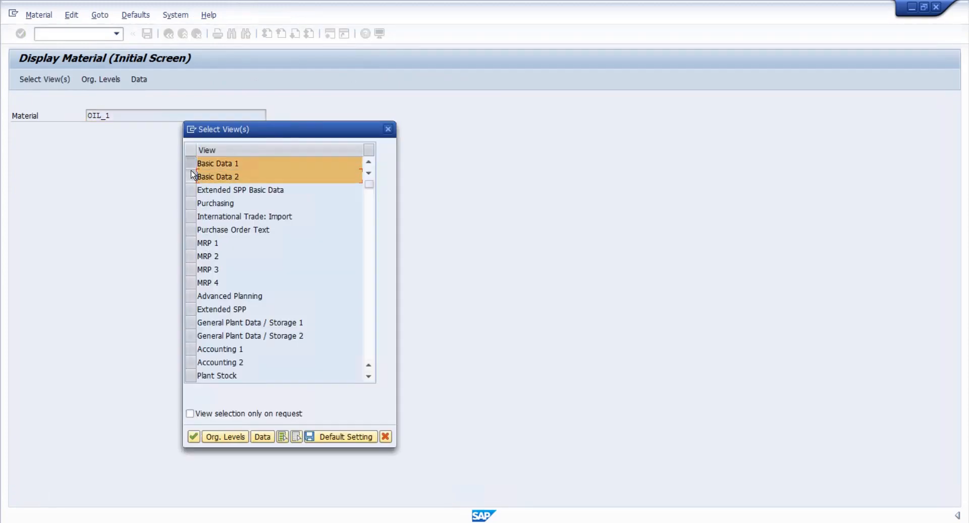
key(Return)
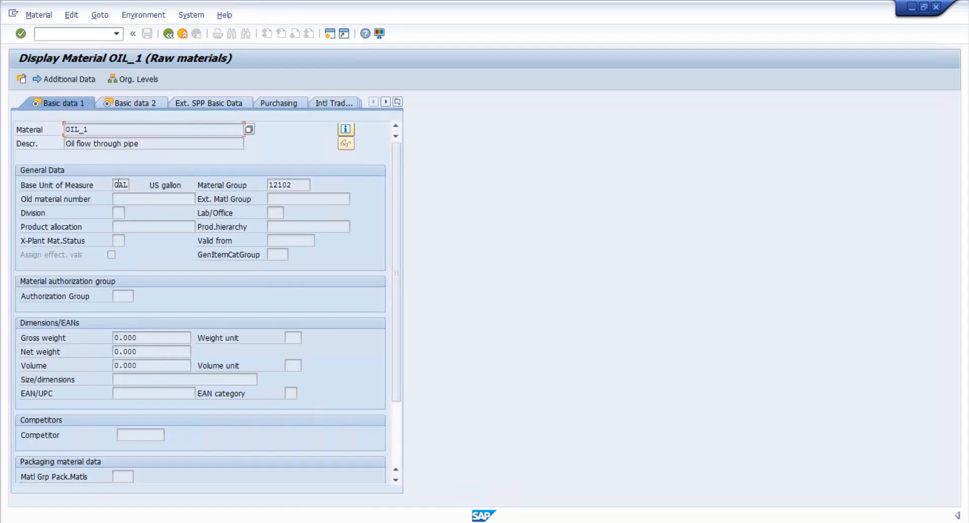
Step: Check the material type in the information details of material OIL_1, and close them
click(126, 185)
click(346, 129)
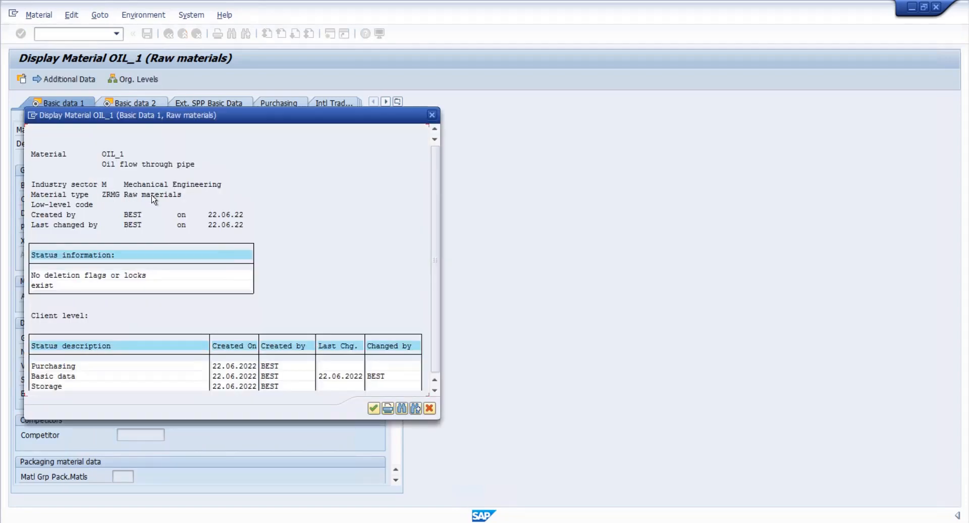
click(432, 115)
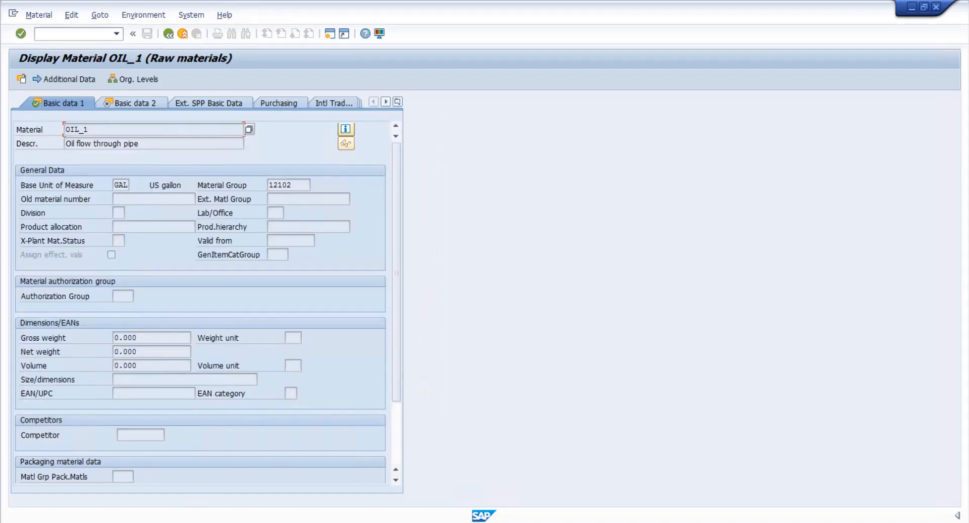
Step: Switch to the Create Material session and start transaction OMS2 there
mouse_move(258, 474)
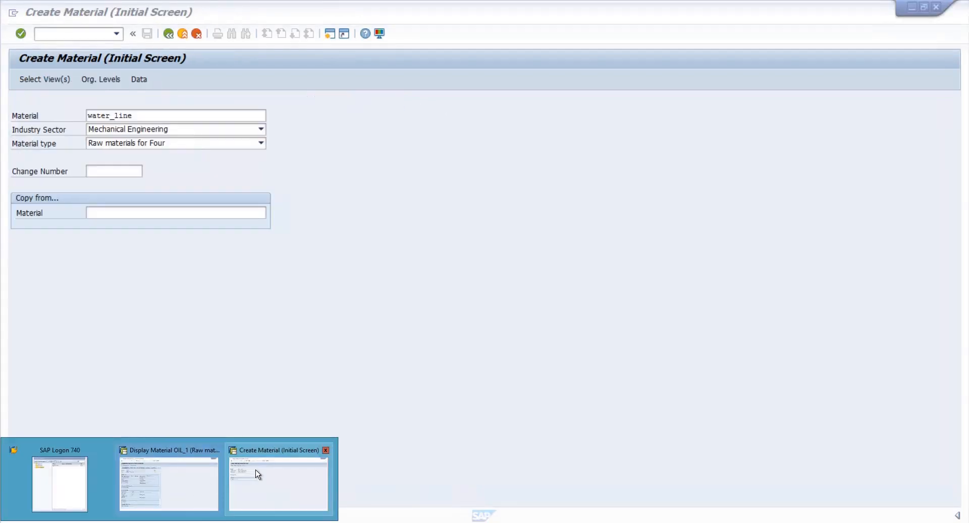
click(223, 469)
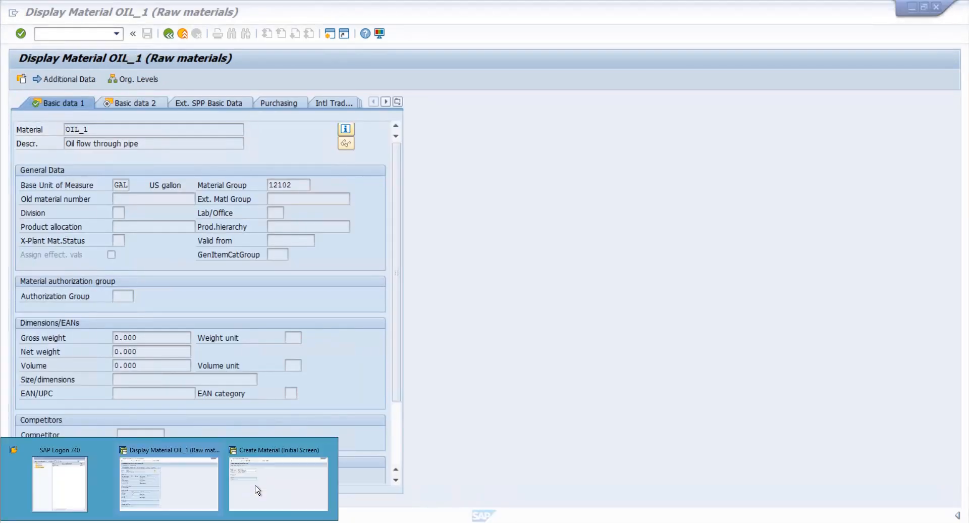
click(256, 489)
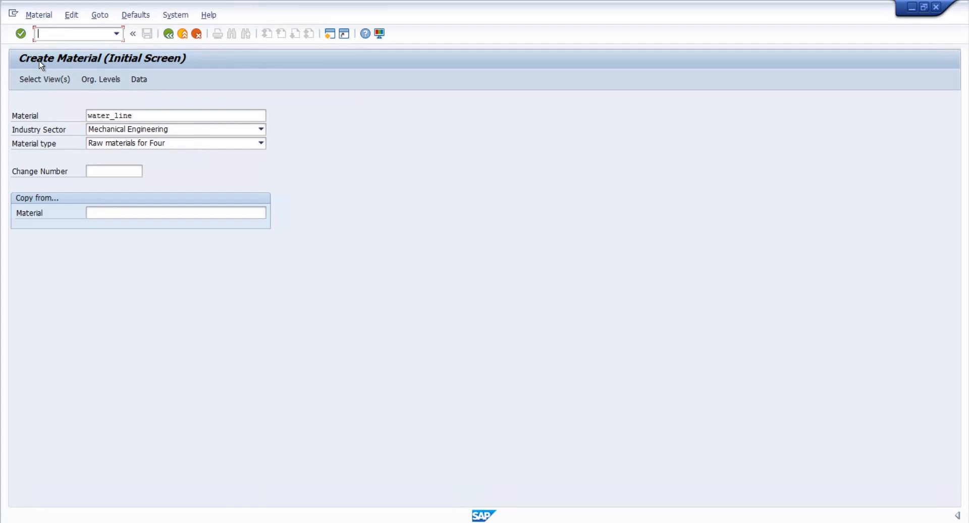
text(/noms2)
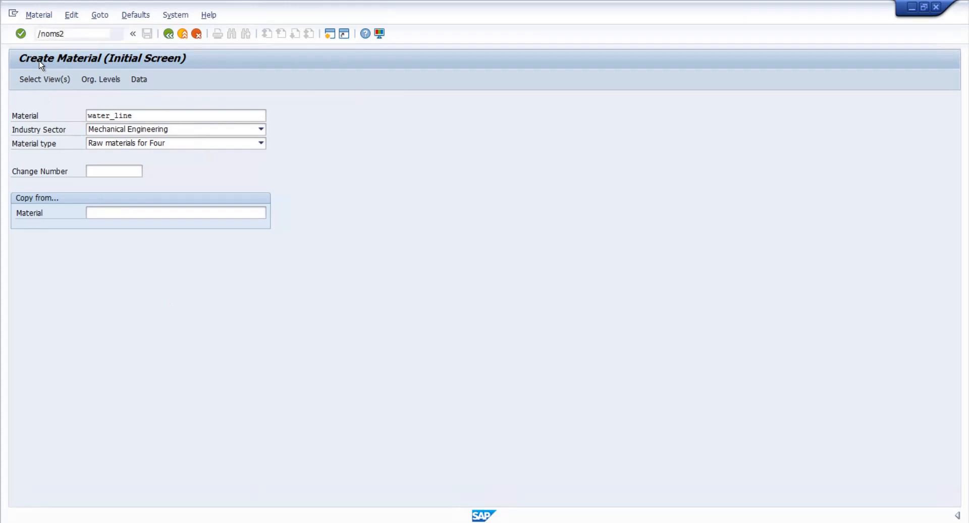
key(Return)
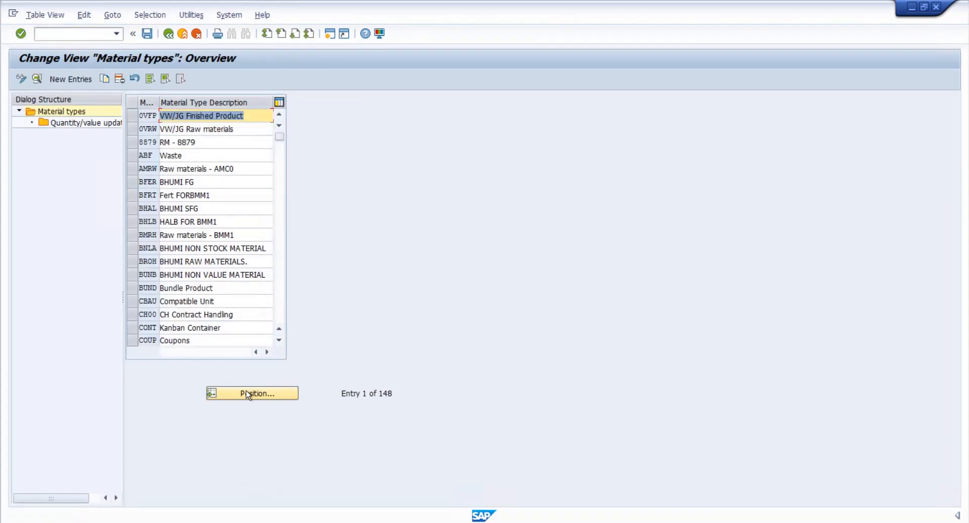
Step: Locate material type ZRMG and open its quantity/value updating settings
click(247, 392)
text(ZRMG)
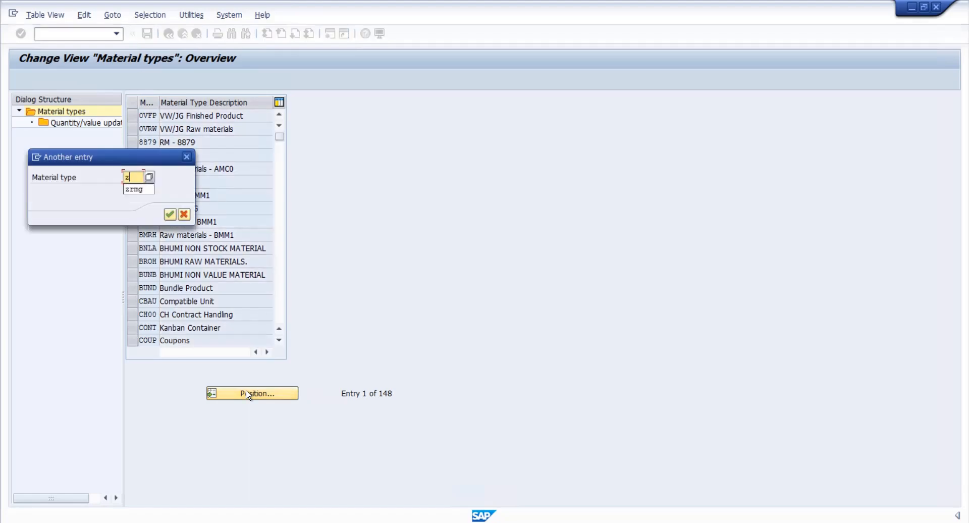
key(Return)
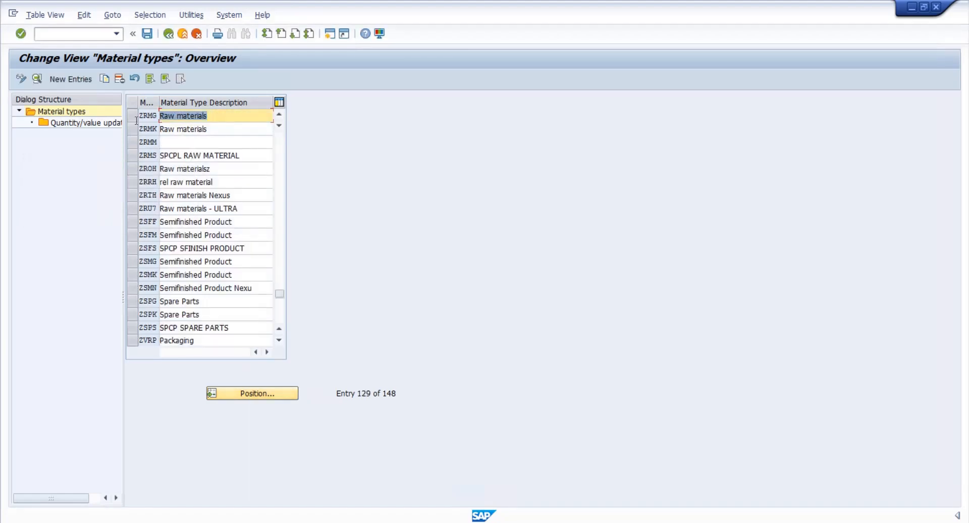
click(81, 125)
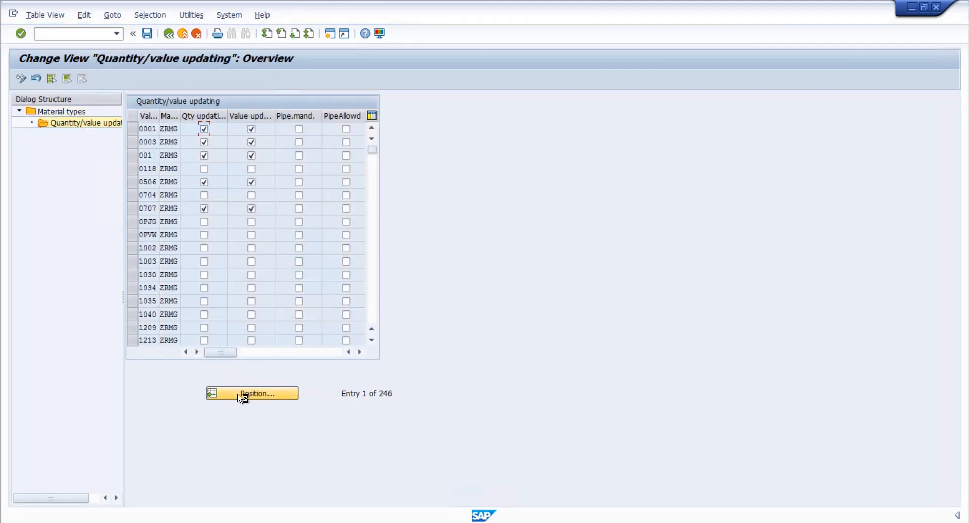
Step: Look up valuation area 9997 for material type ZRMG, and return to the material types overview
click(237, 394)
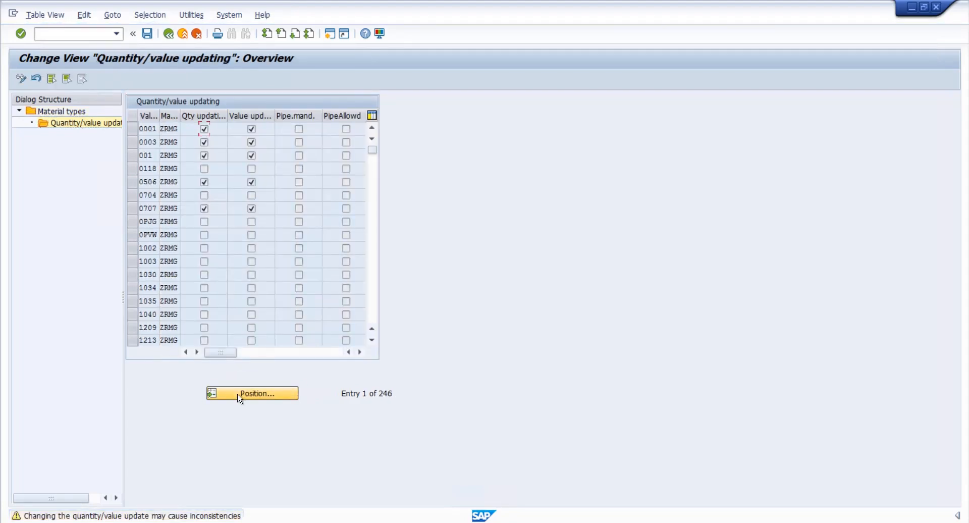
click(237, 394)
text(9997)
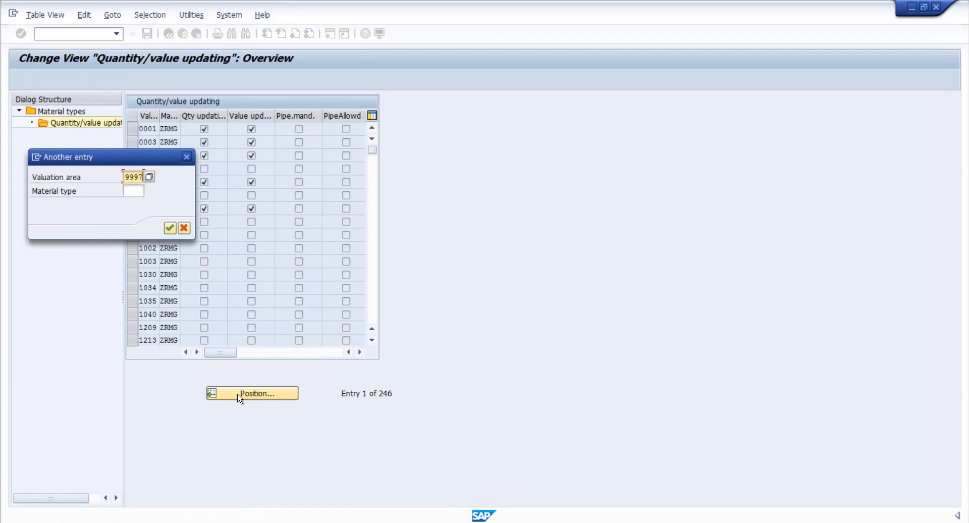
key(Return)
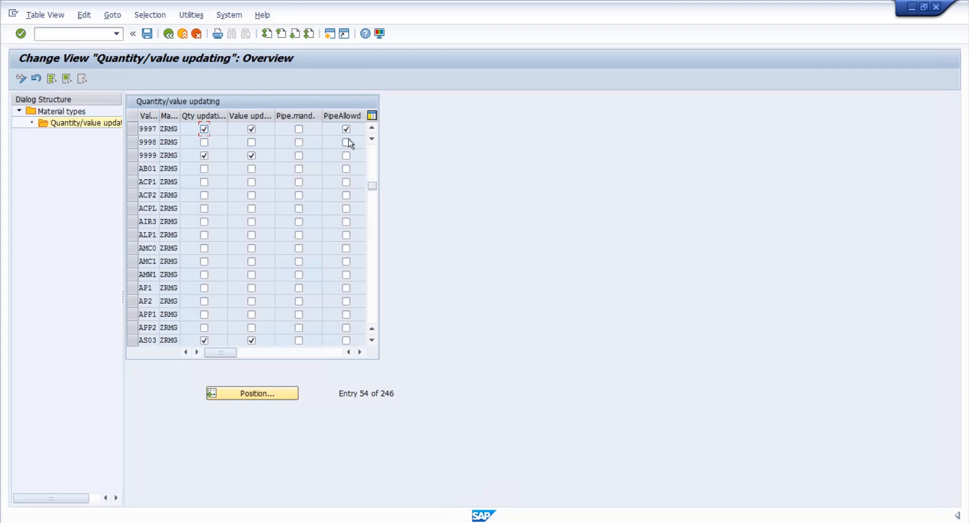
click(168, 33)
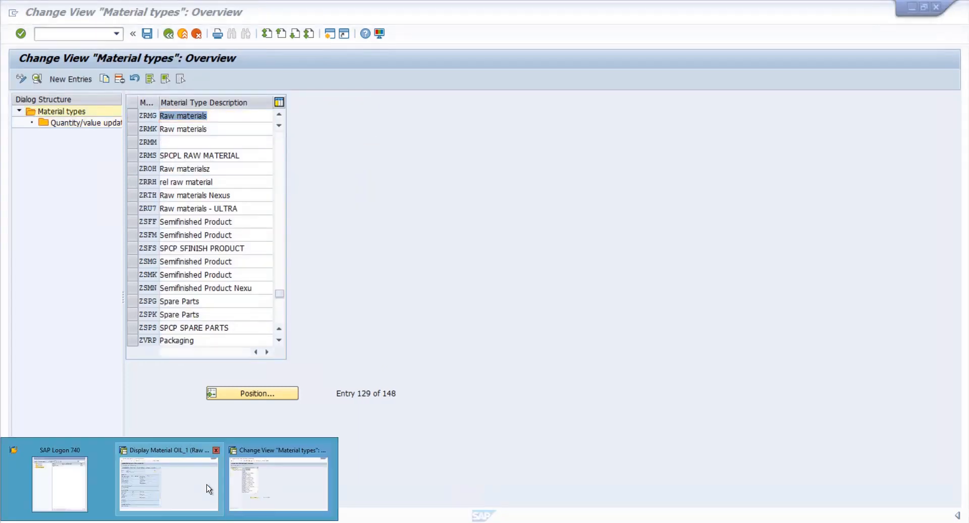
Step: Review the Display Material OIL_1 session, then switch to the Excel worksheet and select the Vendor master entry
click(207, 484)
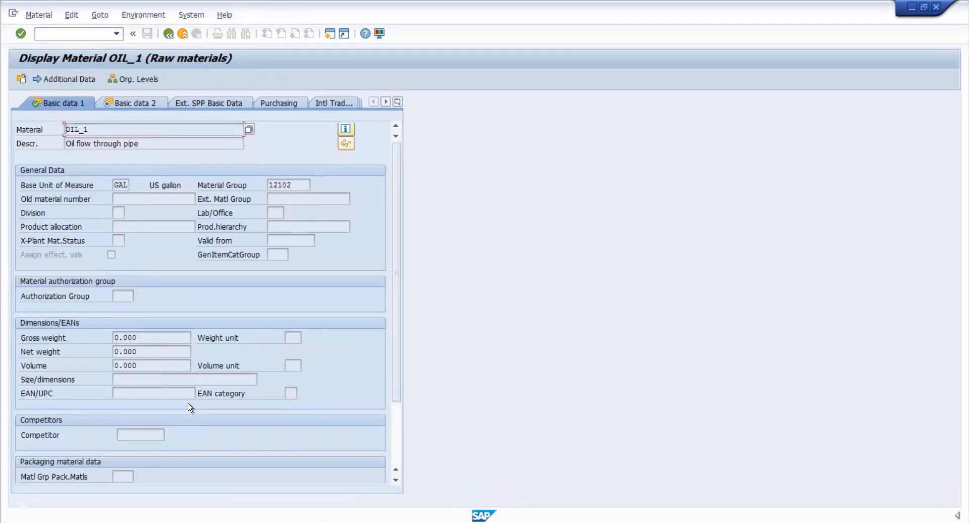
key(alt+Tab)
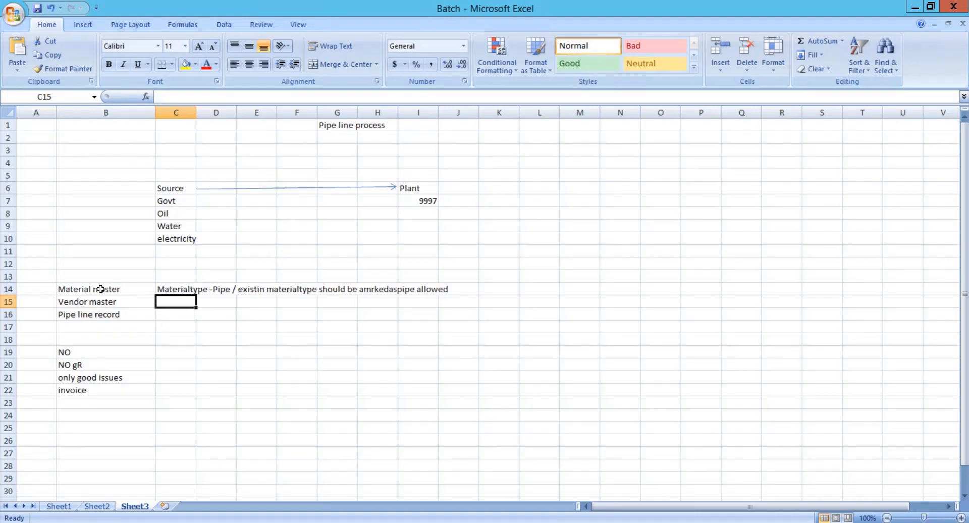
click(98, 293)
click(99, 302)
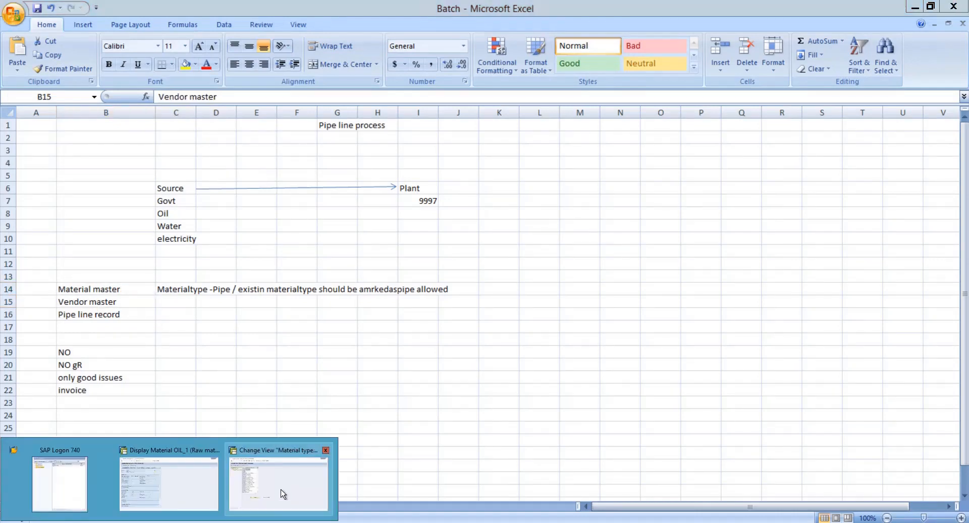
Step: Switch to the Material types session in SAP and start transaction BP in a new session
click(281, 495)
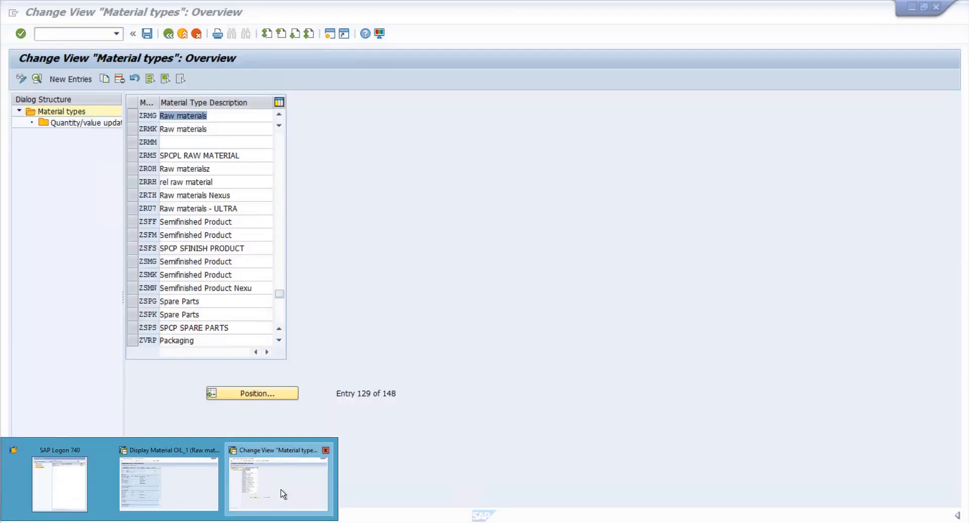
click(69, 34)
text(/nbp)
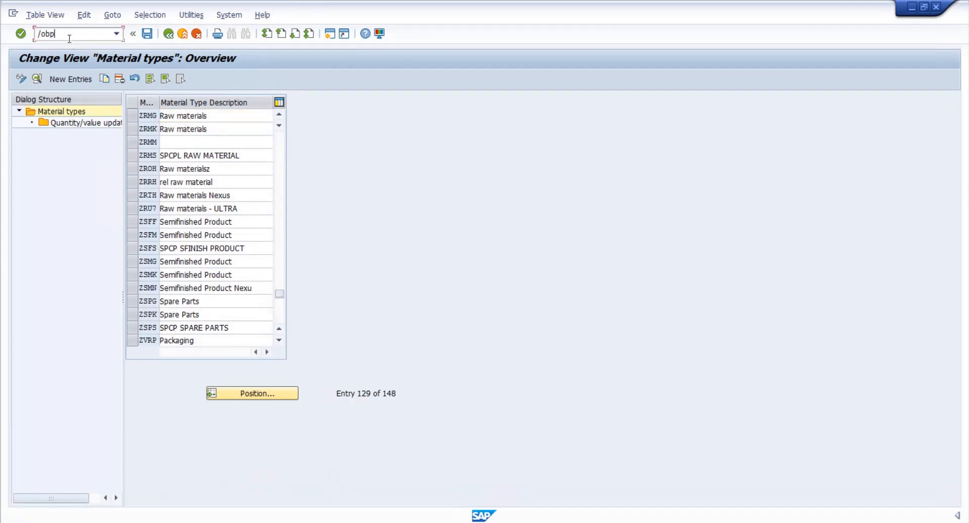
key(Return)
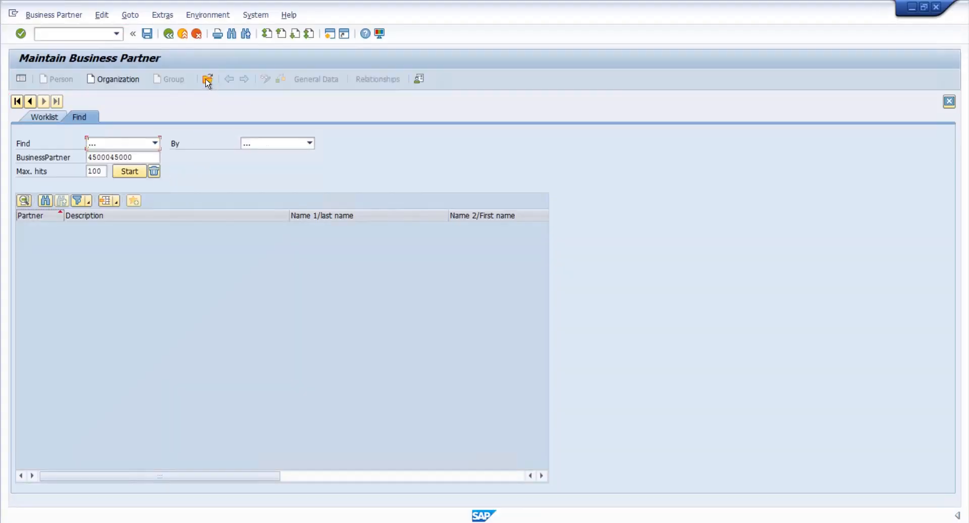
Step: Open the business partner record of the external vendor for 9998 by entering its business partner number
click(207, 79)
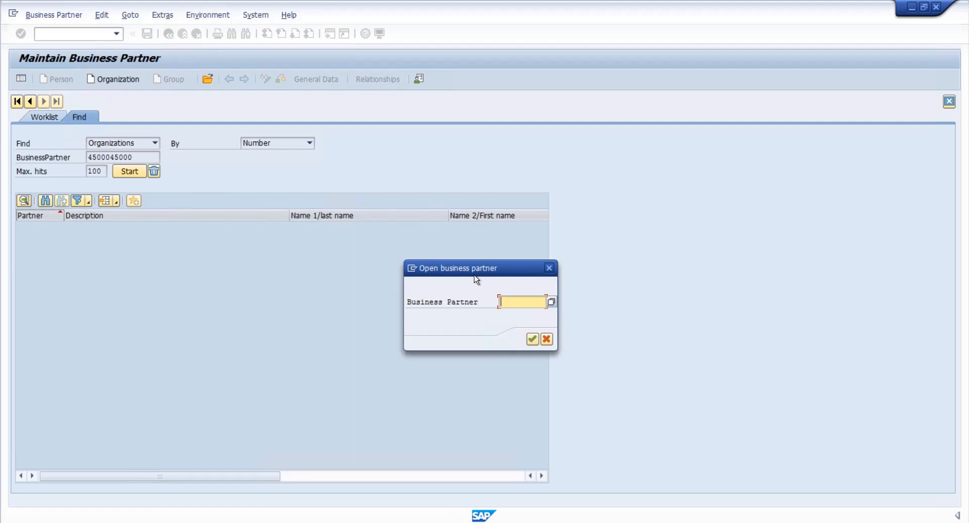
text(3719)
key(Return)
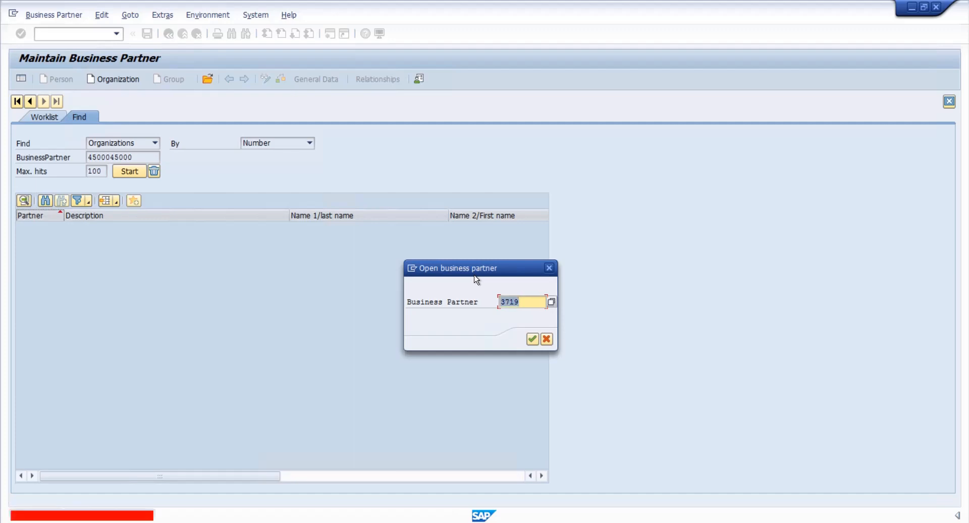
text(3720)
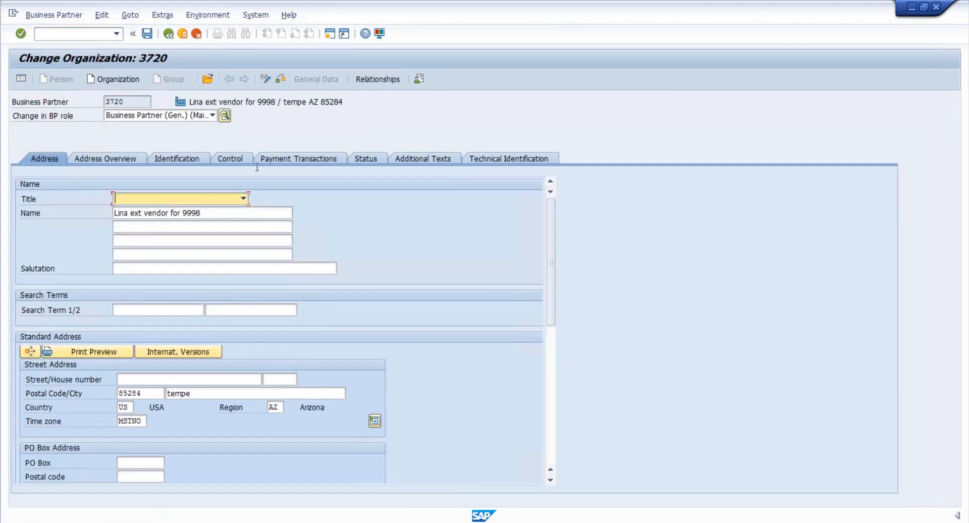
Step: Change the business partner's role to Supplier (Maintained) and display the vendor's general data
click(212, 115)
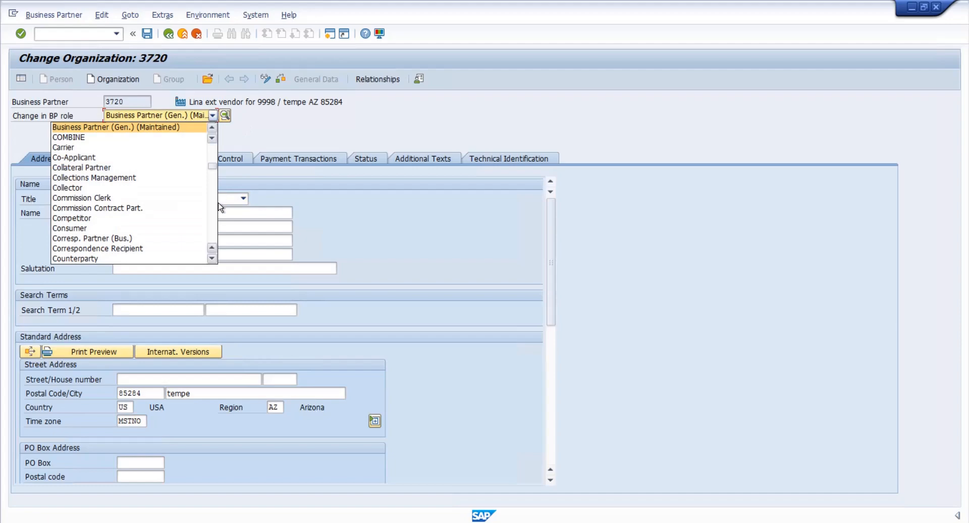
drag(213, 166, 214, 213)
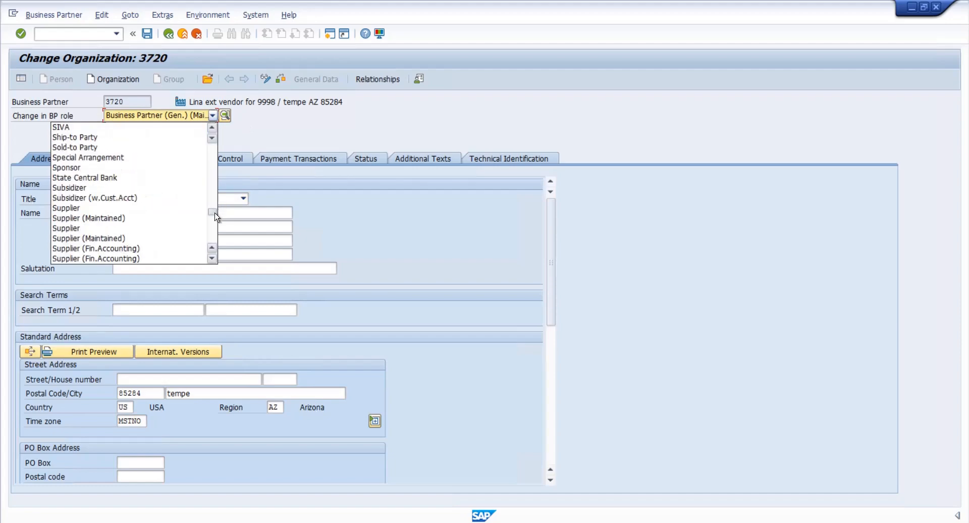
click(110, 218)
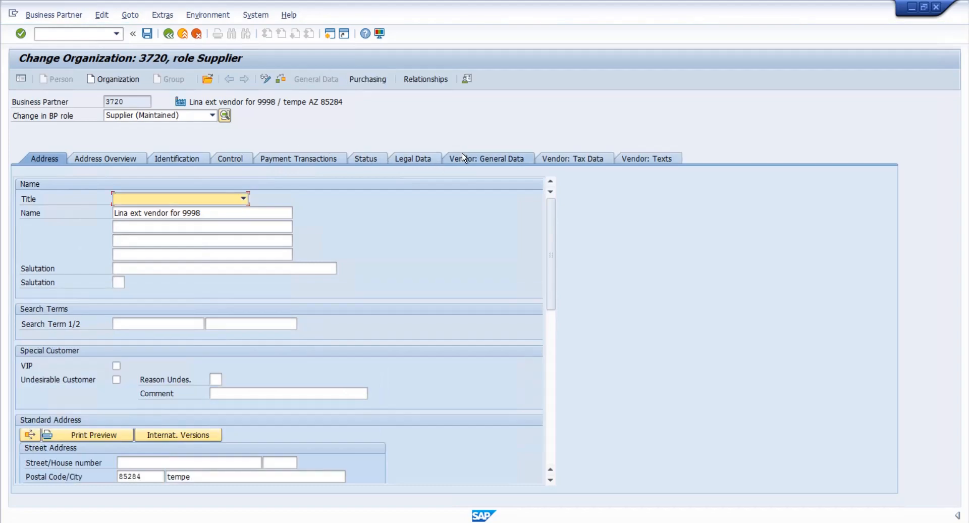
click(462, 154)
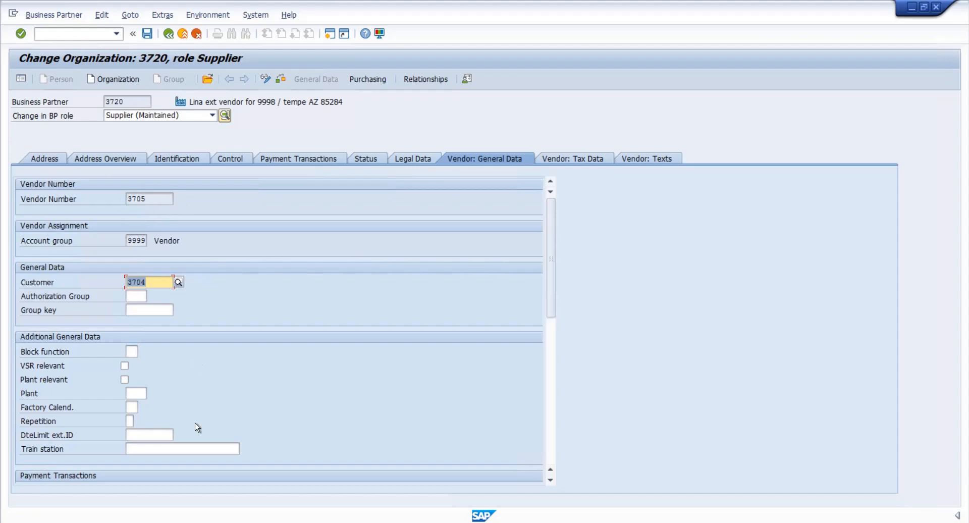
Step: Switch to the Excel worksheet, enter Oil_1 in K14 for the material master and the vendor number in K15
key(alt+Tab)
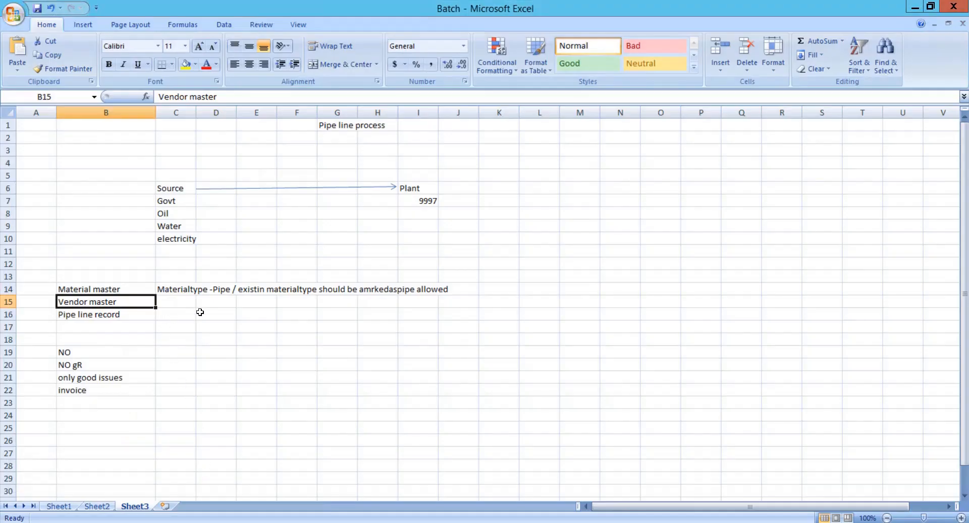
click(505, 293)
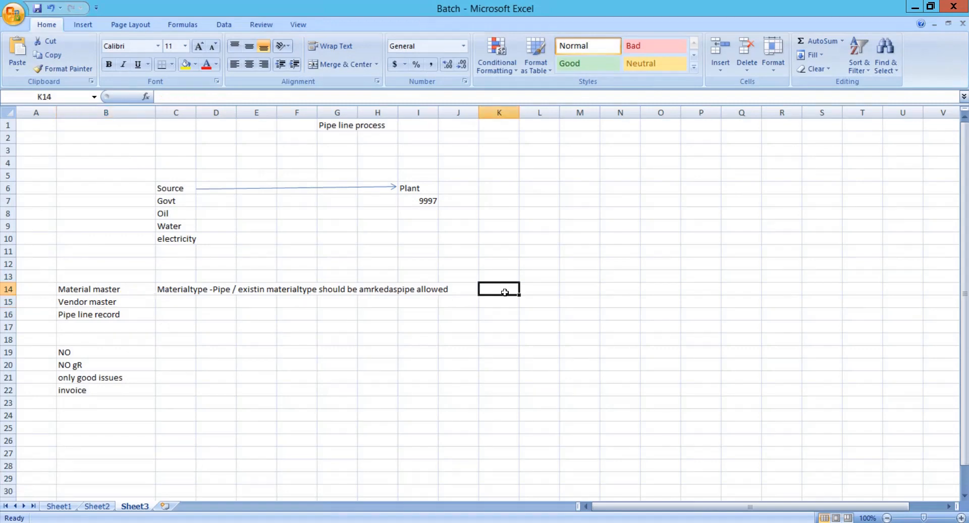
text(Oil_1)
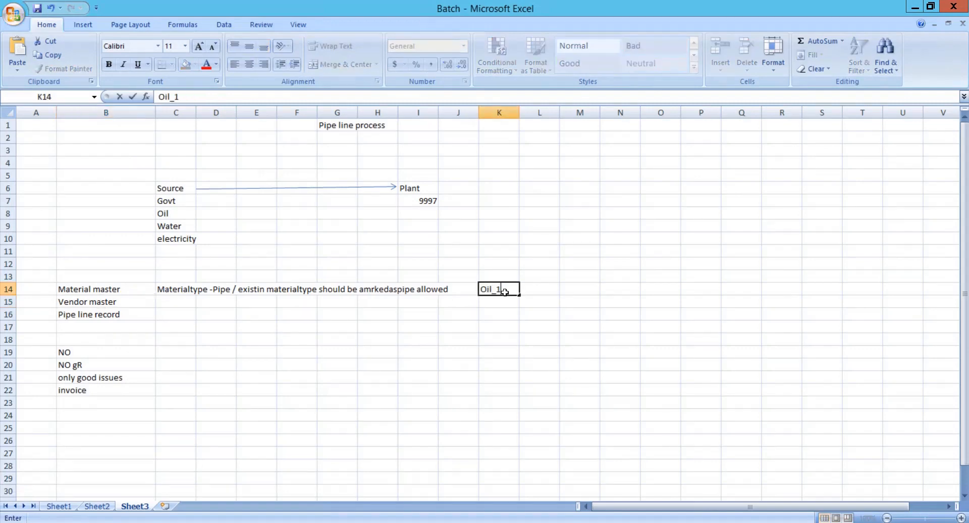
key(Return)
text(3)
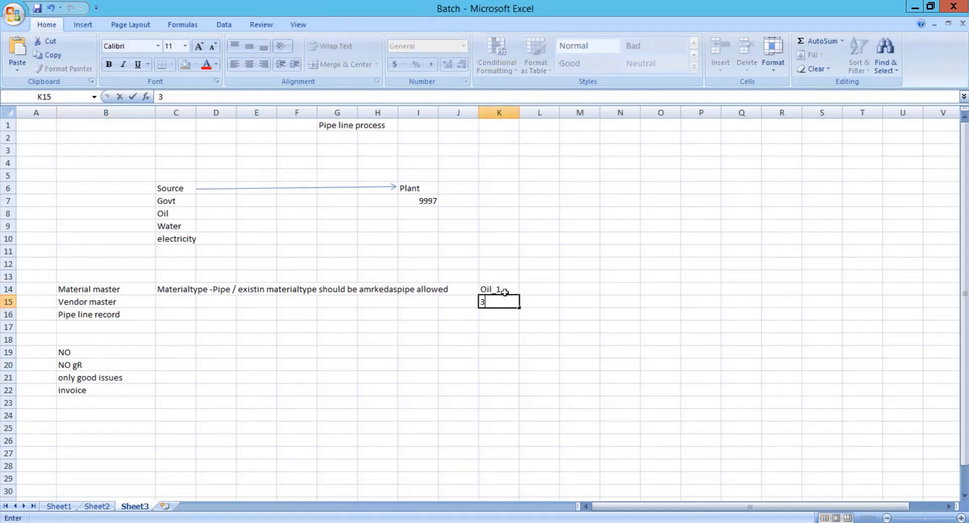
text(705)
key(Return)
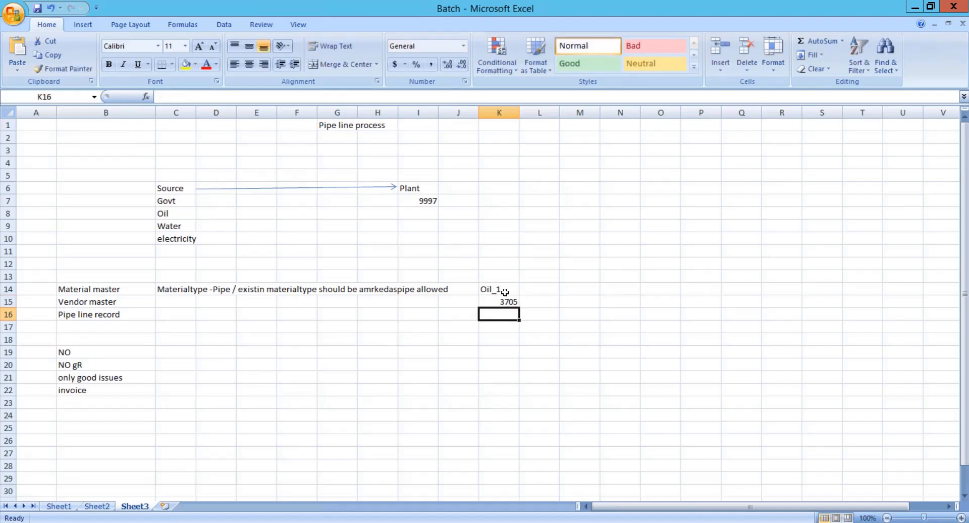
Step: Select the Pipe line record entry, then return to the business partner session in SAP and start creating an info record
click(132, 313)
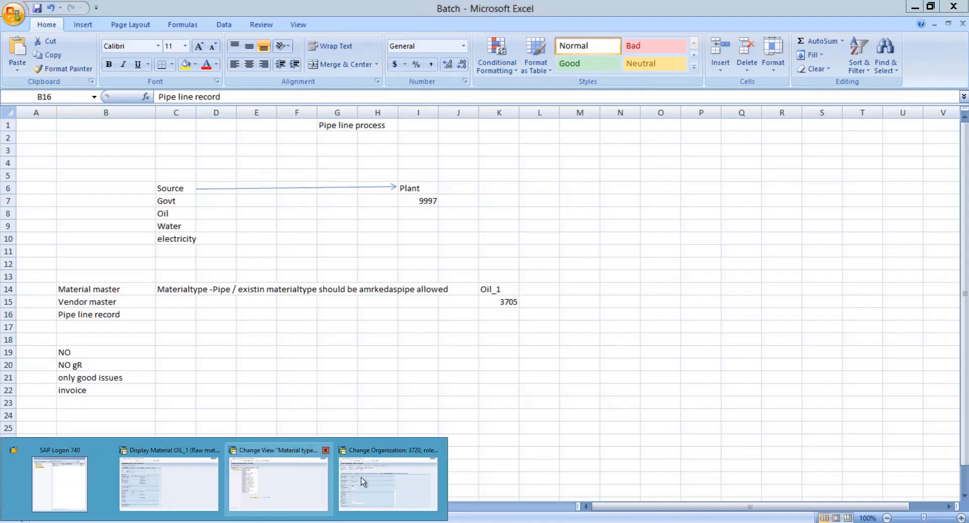
click(362, 477)
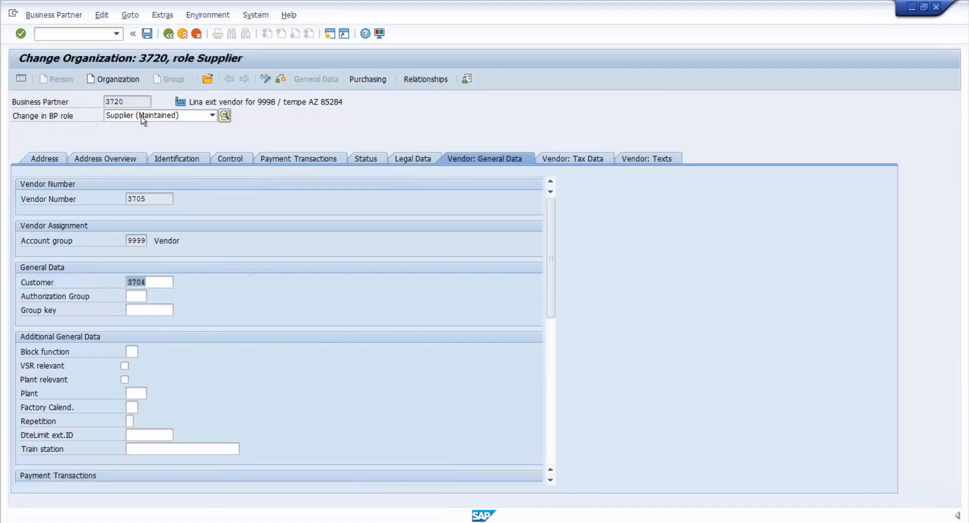
click(71, 34)
text(/nxk03)
key(Return)
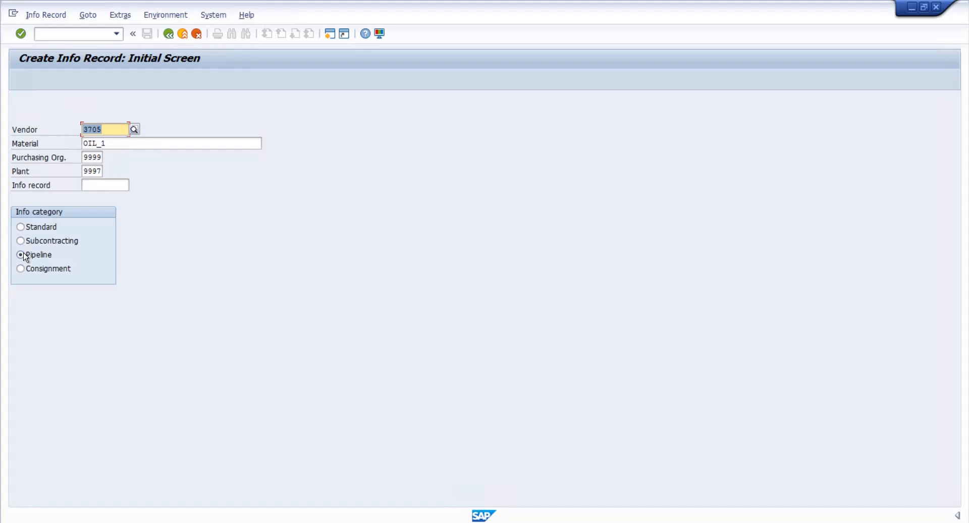
Step: Open the Pipeline info record for material OIL_1, purchasing organization 9999 and plant 9997 in change mode
click(22, 227)
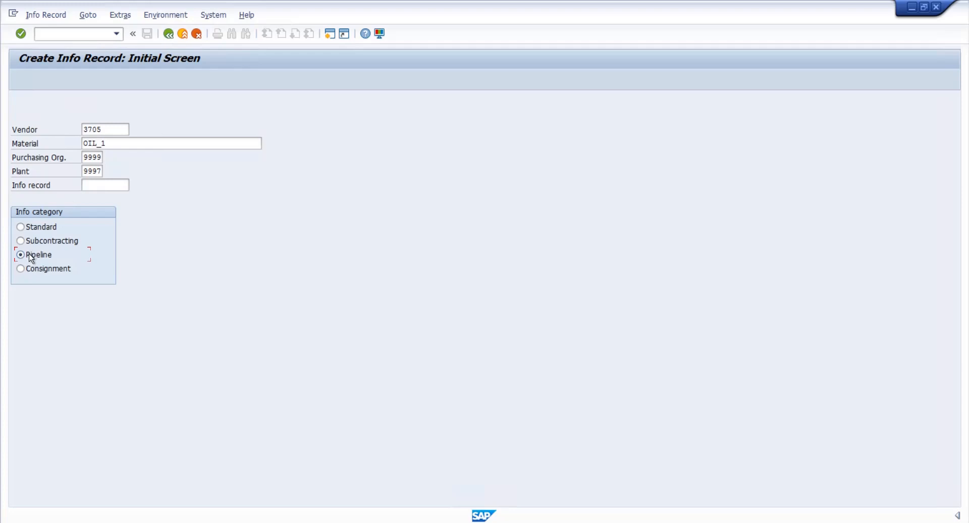
click(50, 15)
click(50, 58)
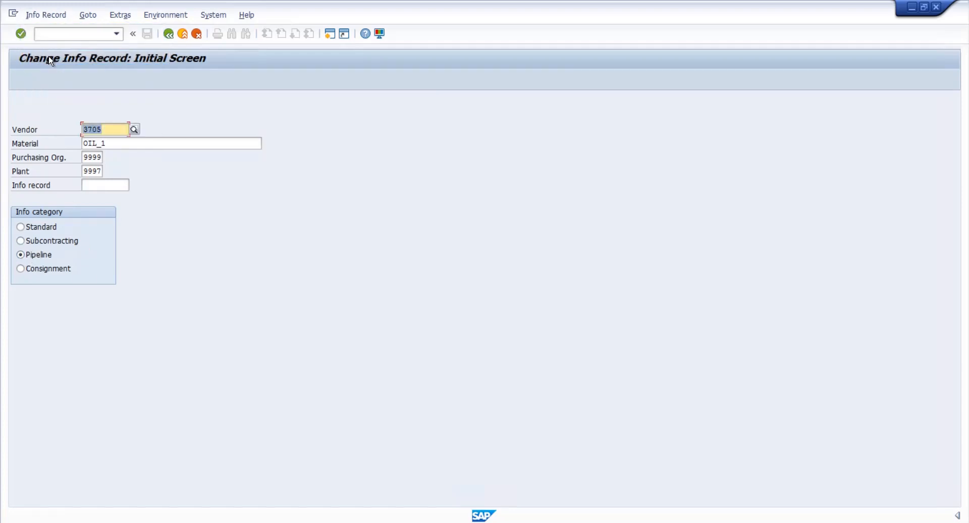
key(Return)
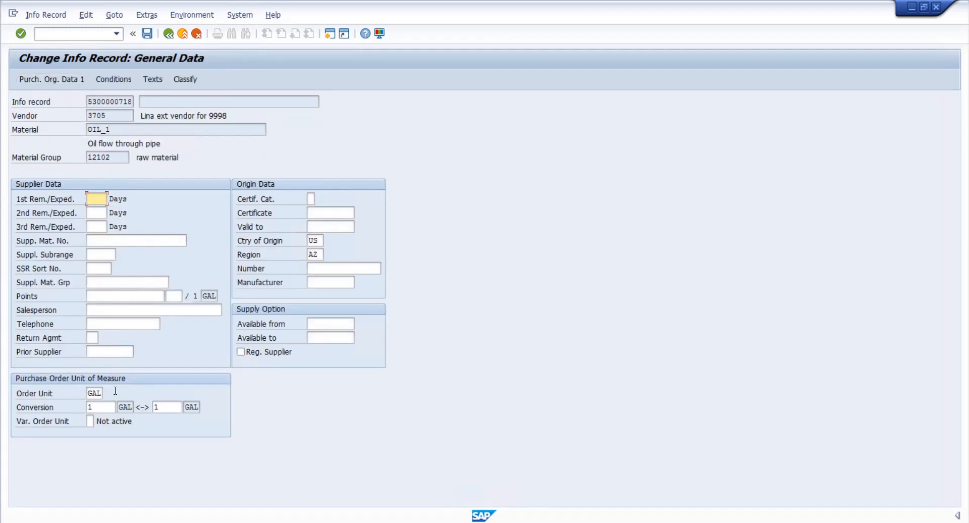
Step: Review the info record's Purch. Organization Data 1, including the standard quantity, and save the record
click(75, 80)
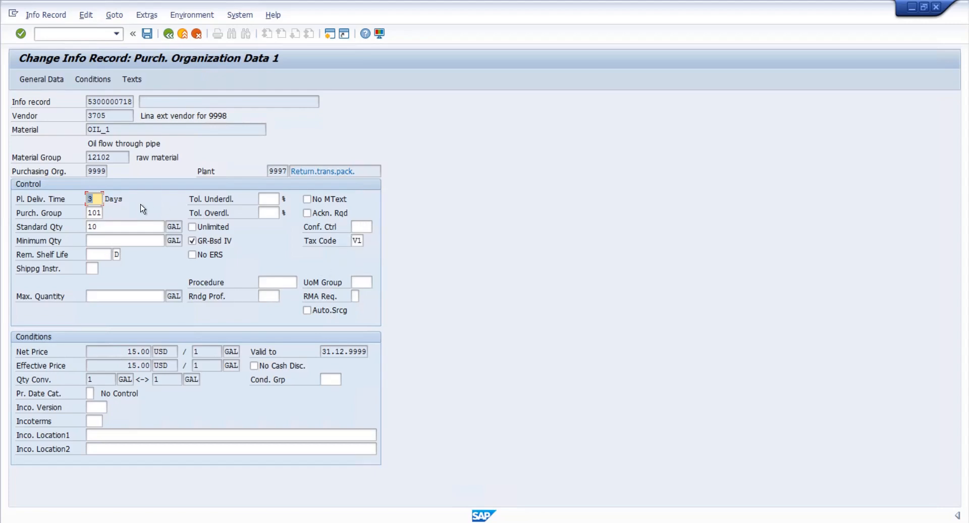
click(106, 226)
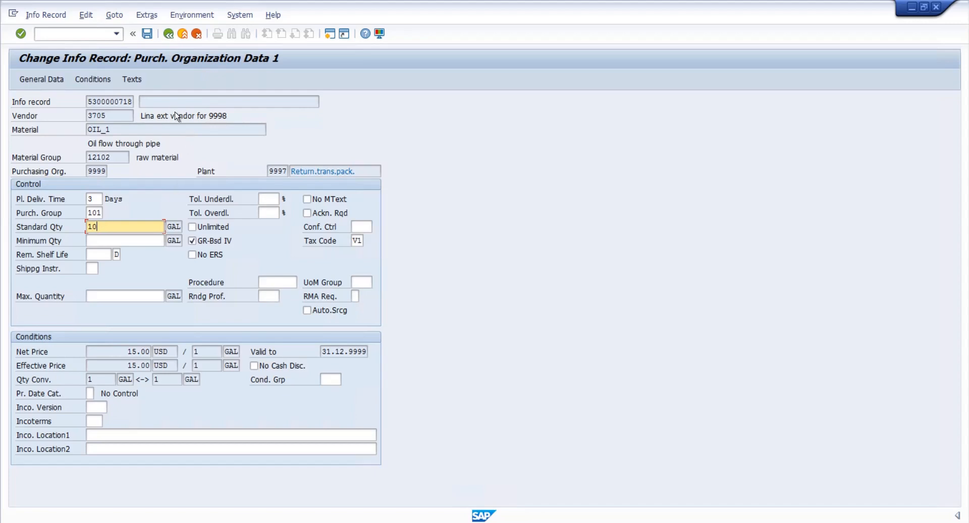
click(146, 34)
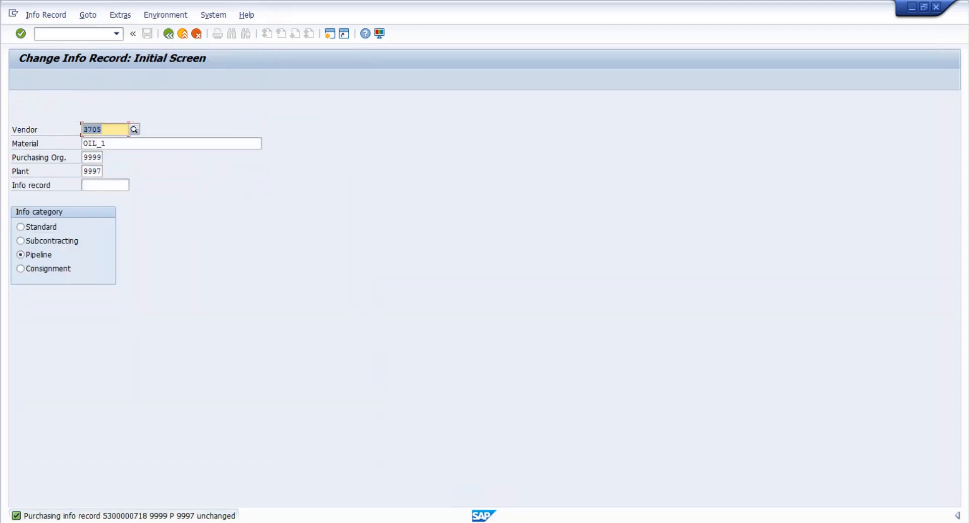
Step: Switch to the Excel worksheet and correct the entry in B19 to NO PO
click(108, 522)
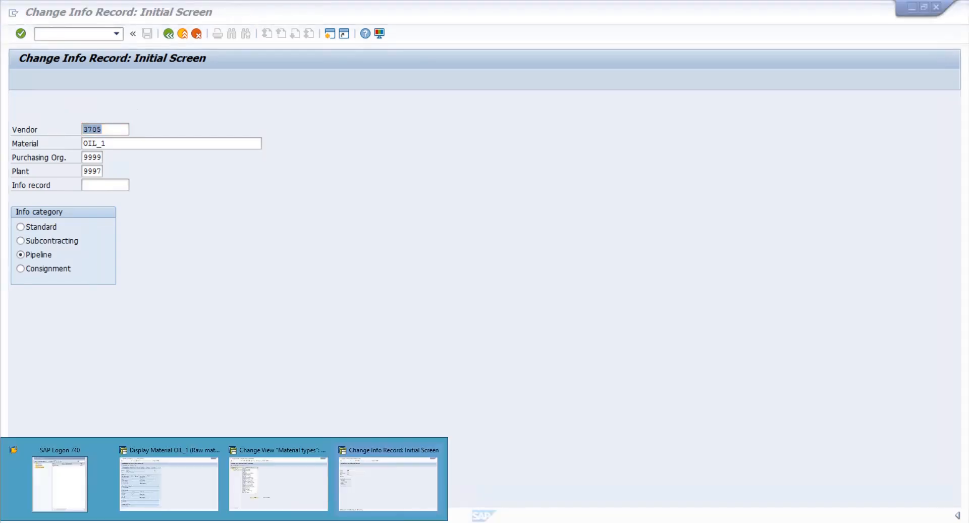
click(112, 522)
click(83, 355)
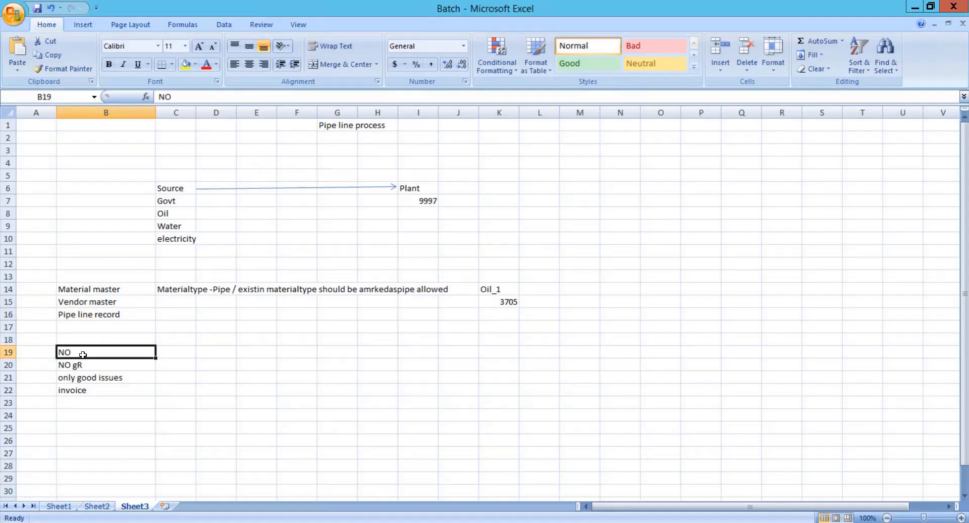
double_click(95, 353)
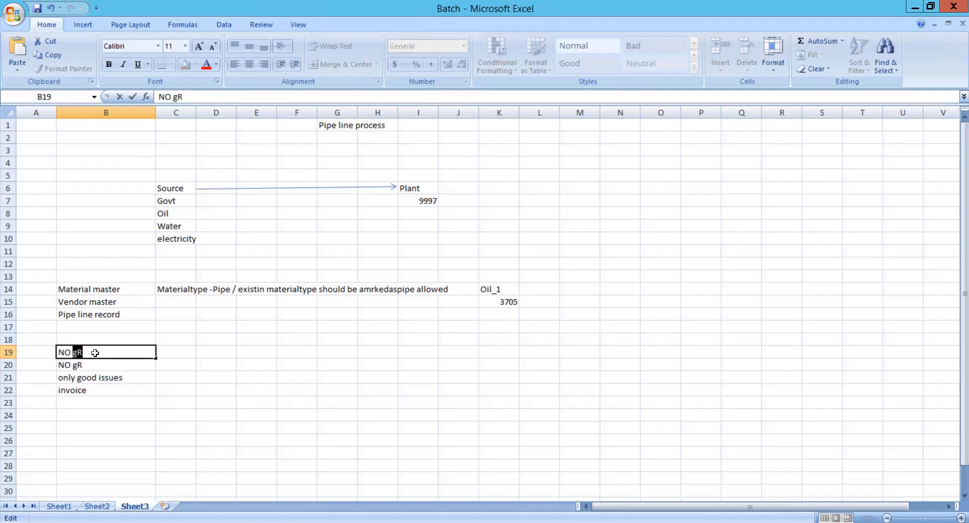
text(PO)
key(Return)
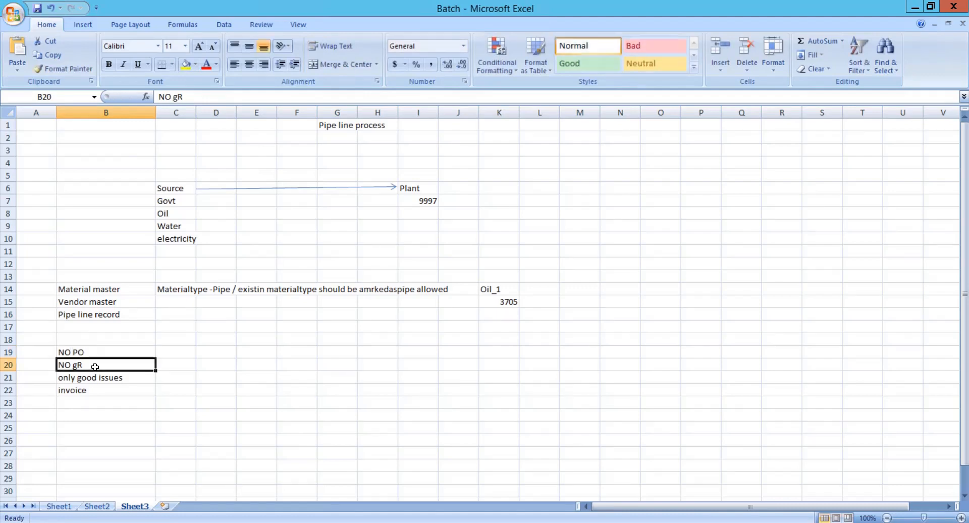
Step: Return to the Change Info Record session in SAP, start transaction MIGO and set the transaction event to Goods Issue
click(186, 522)
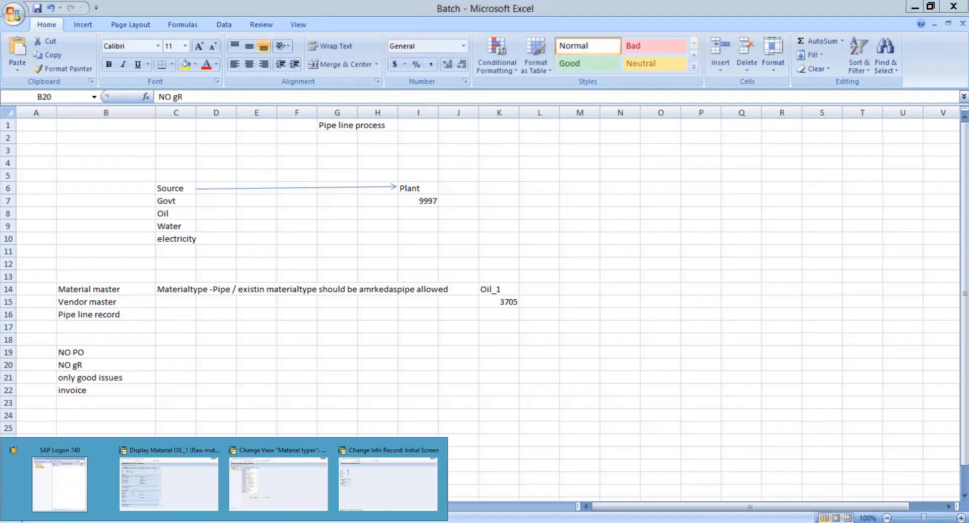
click(362, 492)
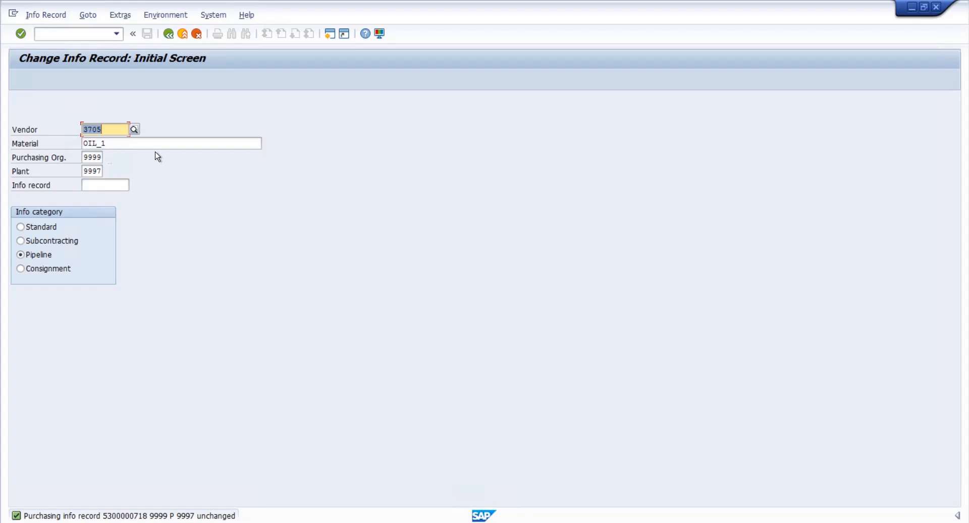
click(67, 35)
text(/)
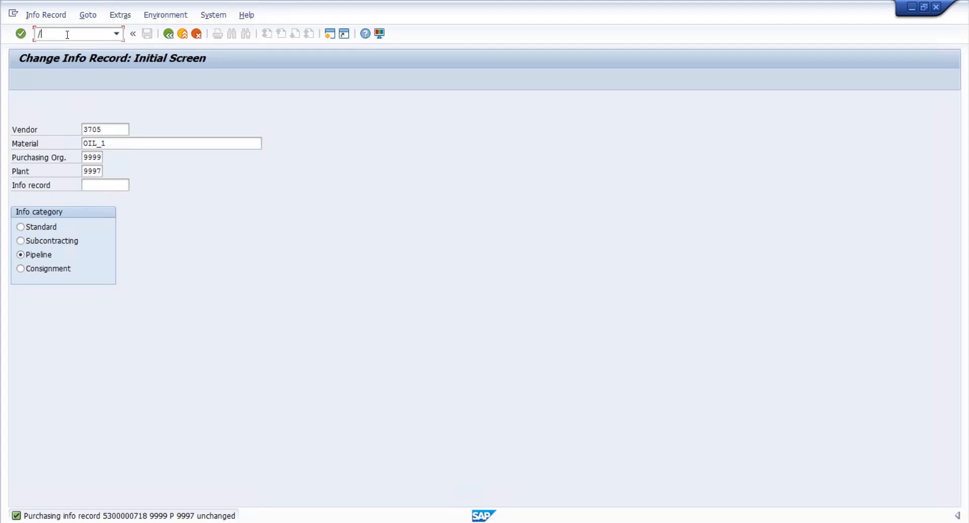
text(nmigo)
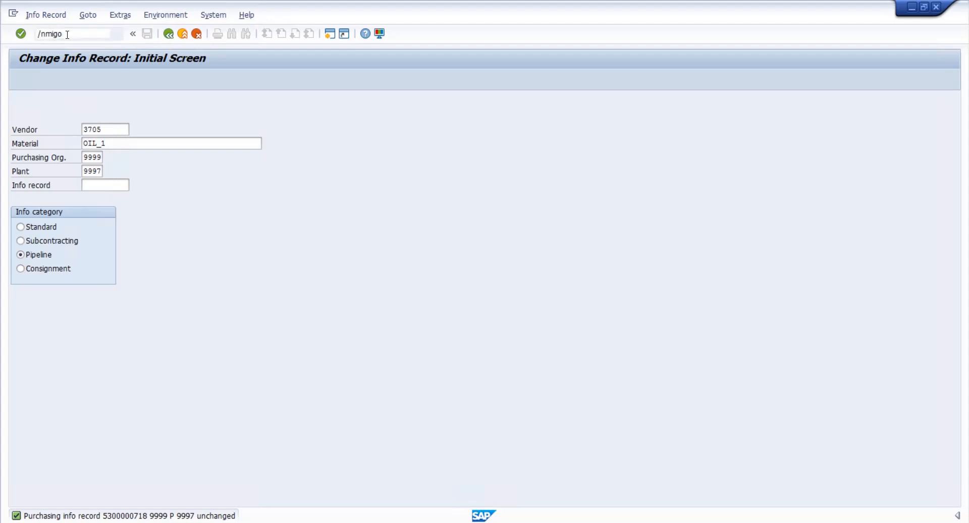
key(Return)
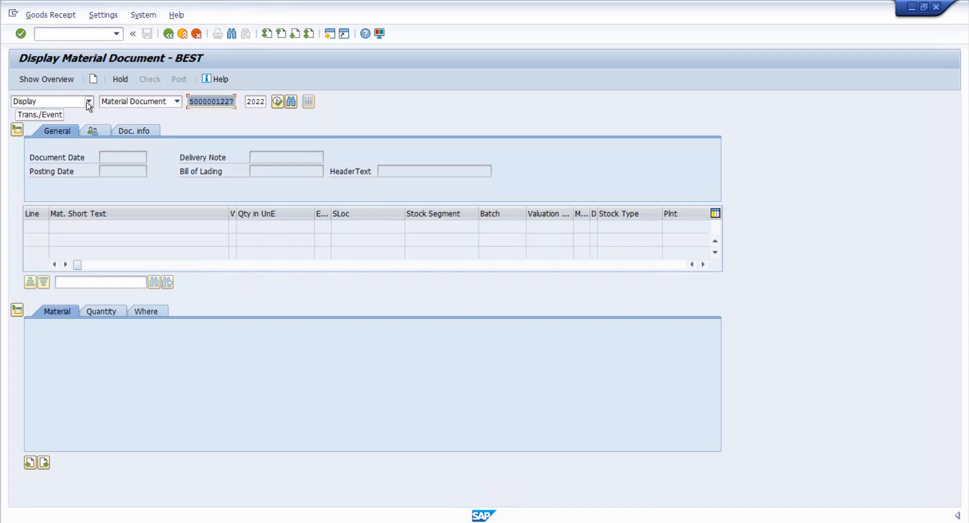
click(88, 102)
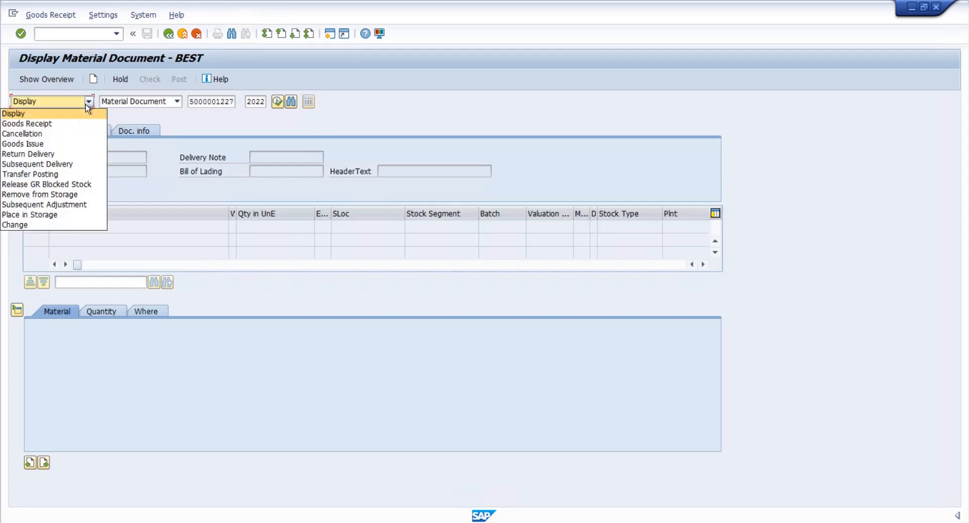
click(56, 146)
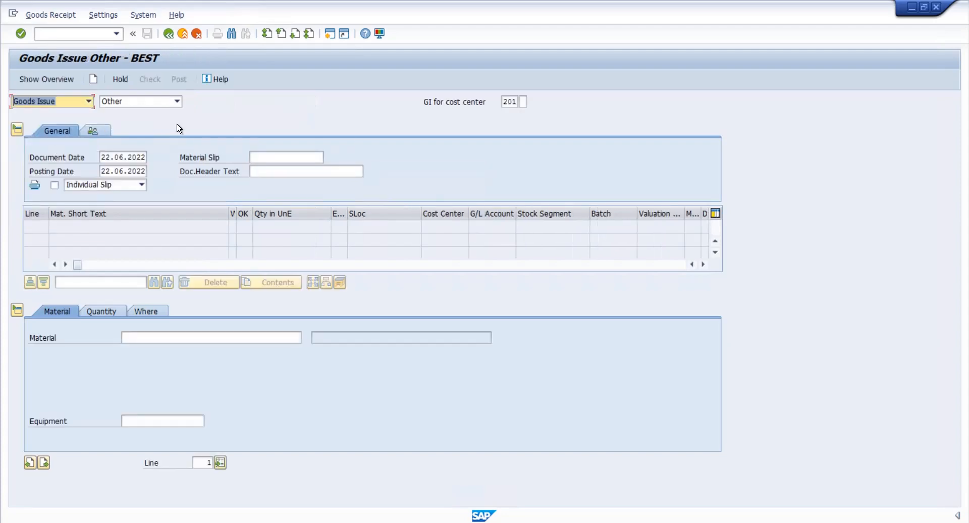
Step: Set the special stock indicator for movement type 201 to P, Pipeline material
click(524, 102)
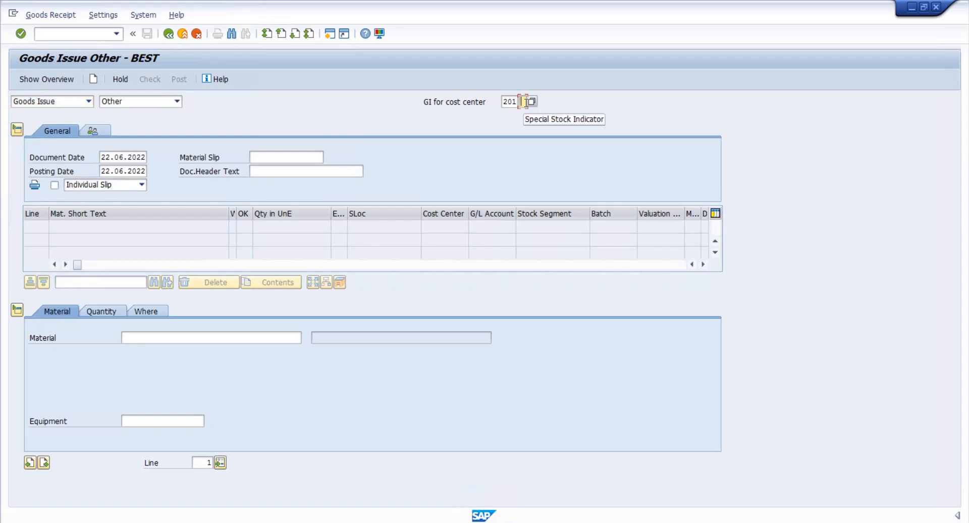
text(P)
key(F4)
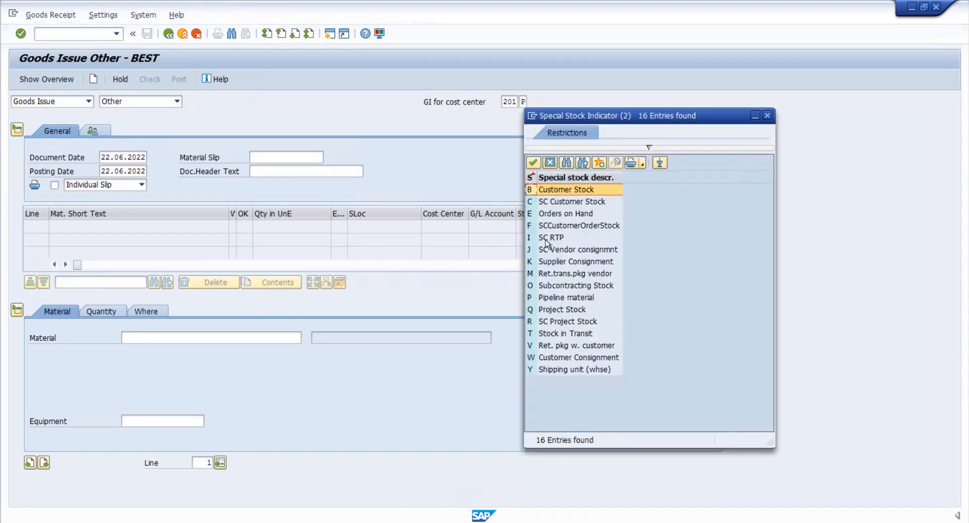
double_click(545, 297)
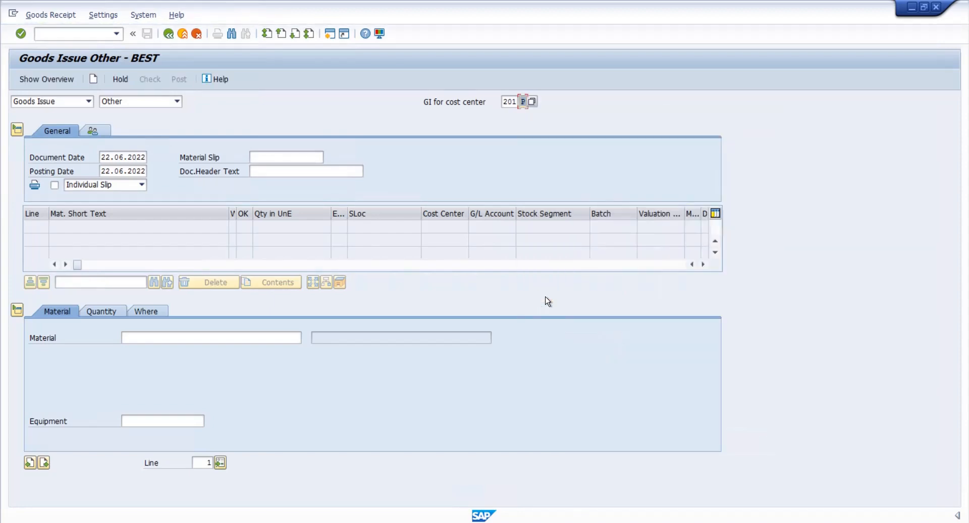
Step: Enter material OIL_1 as the goods issue item with a quantity of 20 in unit of entry
click(165, 341)
text(oil 1)
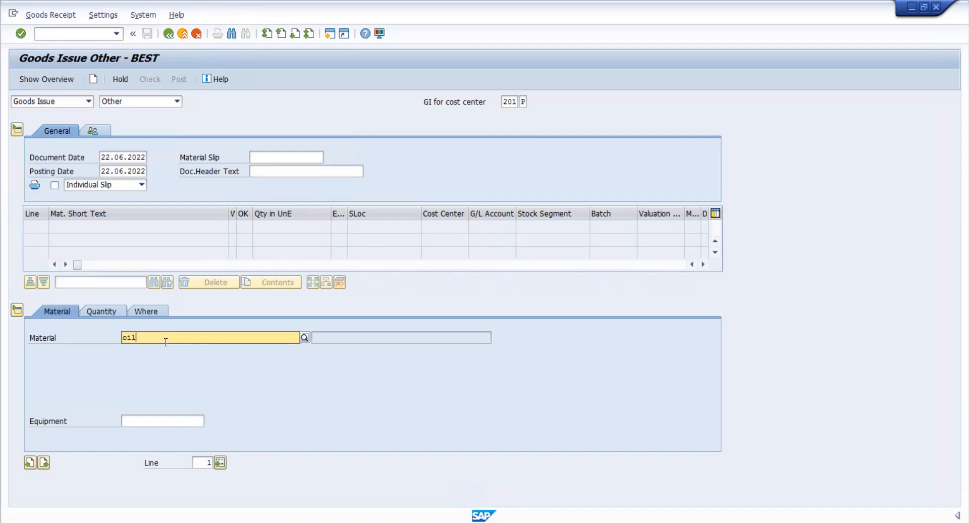
key(Return)
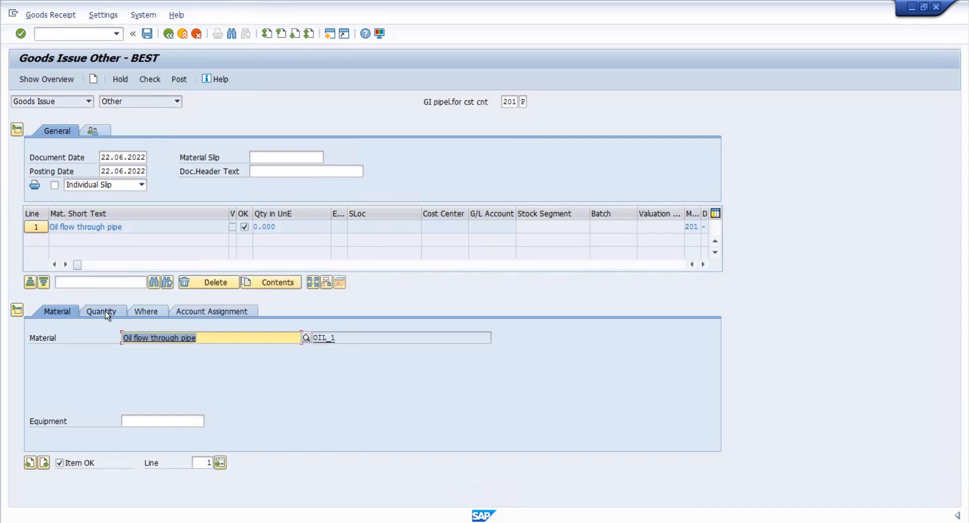
click(105, 311)
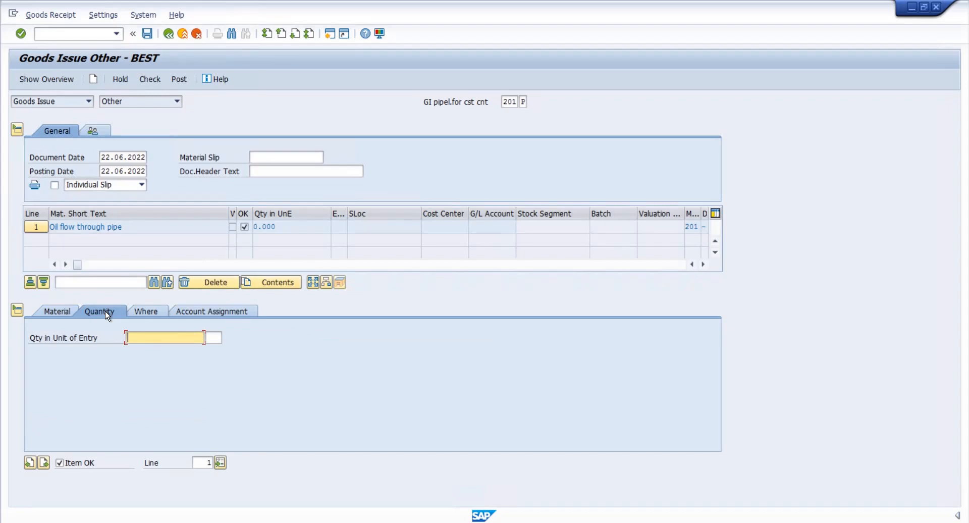
text(20)
key(Return)
Step: Assign the item to plant 9997 and storage location 997A (WHSE)
click(153, 308)
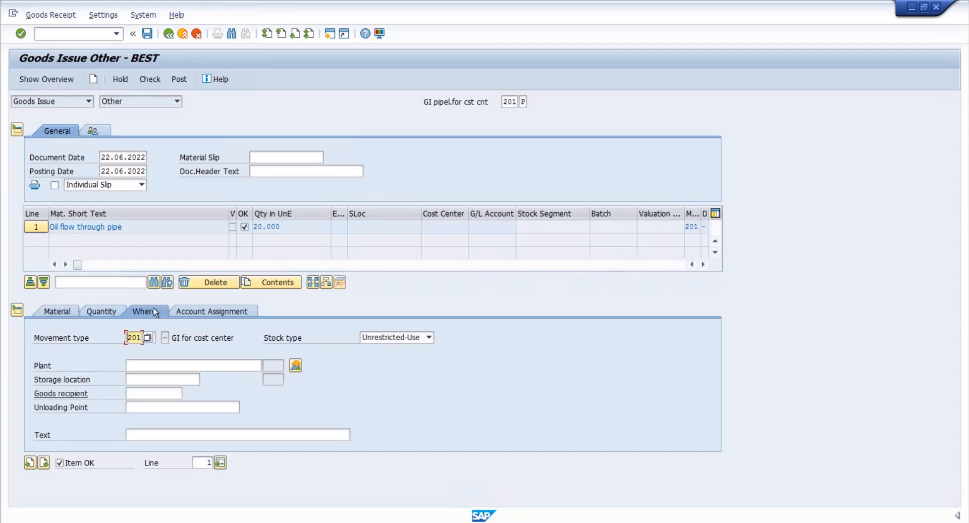
click(165, 363)
text(9997)
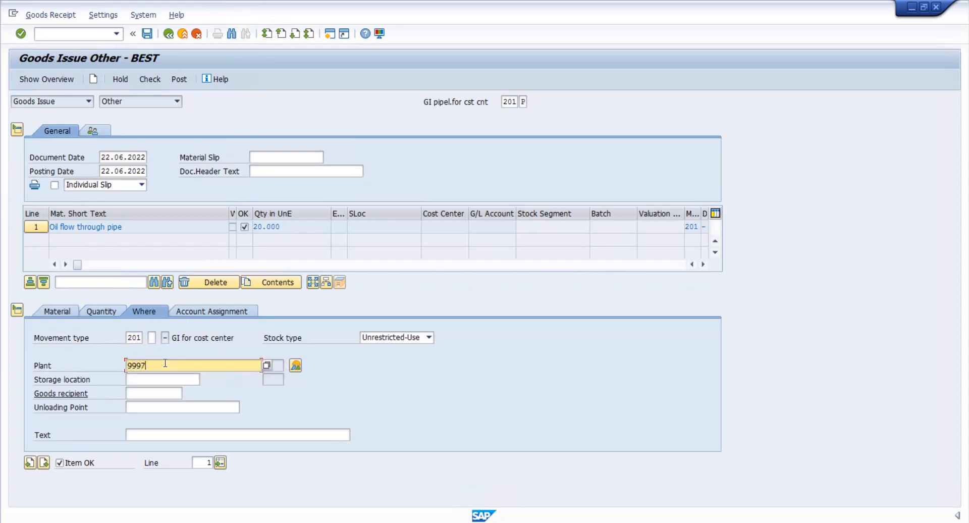
click(150, 380)
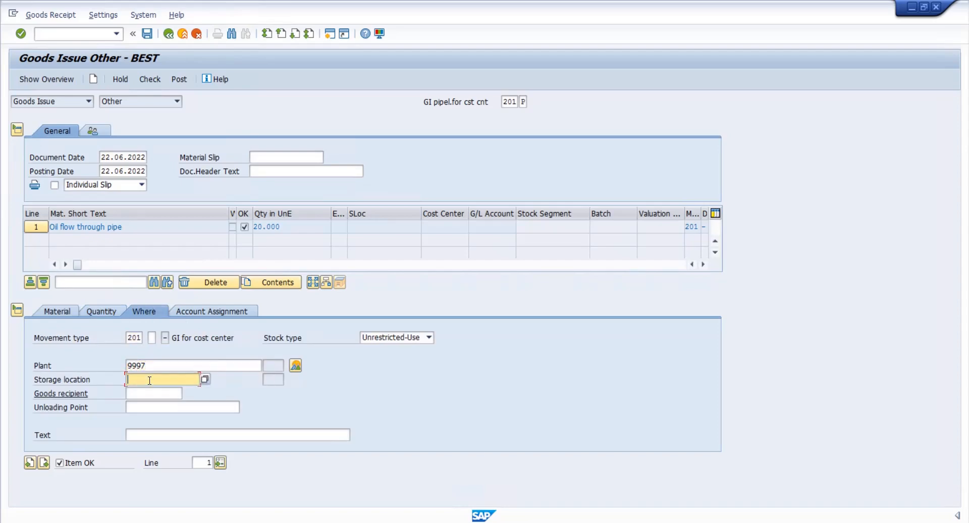
text(WHSE)
key(Return)
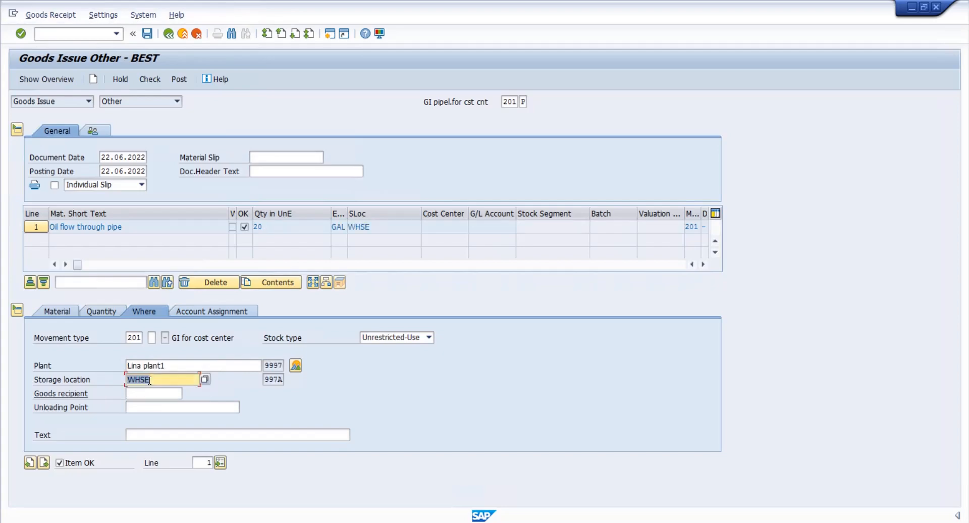
Step: Assign cost center 9998_1 to the goods issue item
click(228, 314)
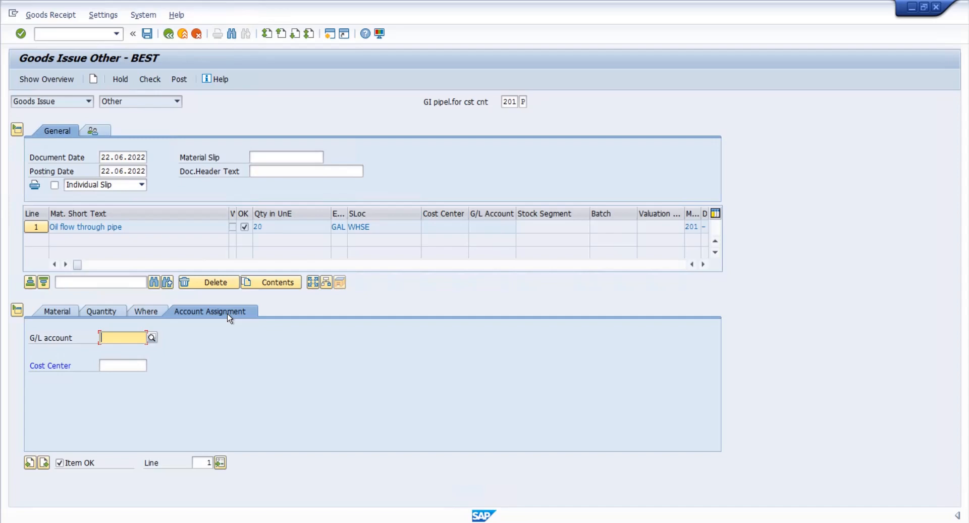
click(128, 367)
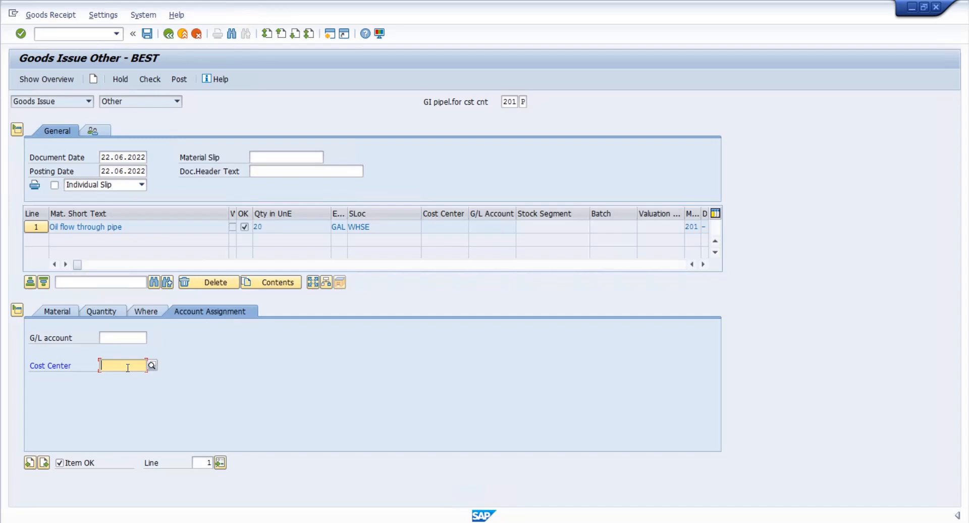
key(BackSpace)
text(BEST_)
key(Return)
Step: Review the item's quantity, check the goods issue, read the long text of the logged message and repeat the check
click(115, 313)
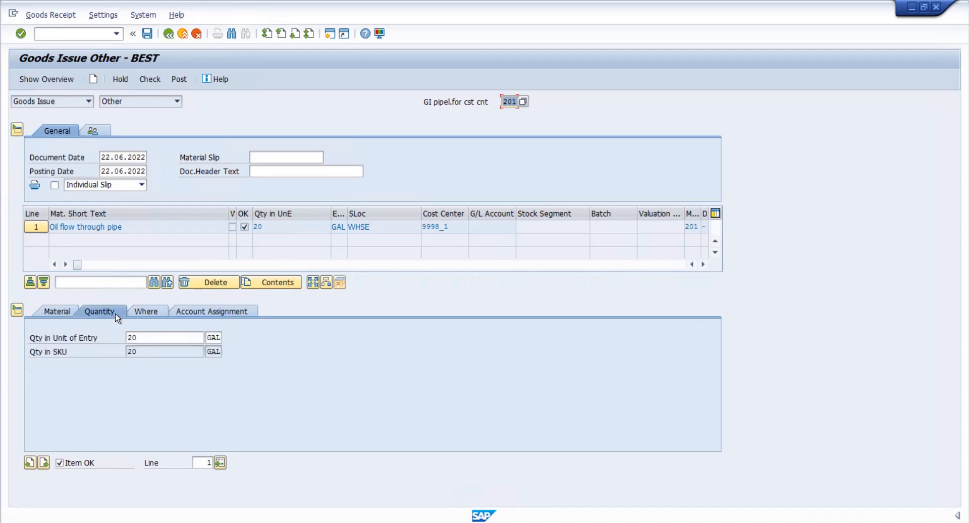
click(155, 80)
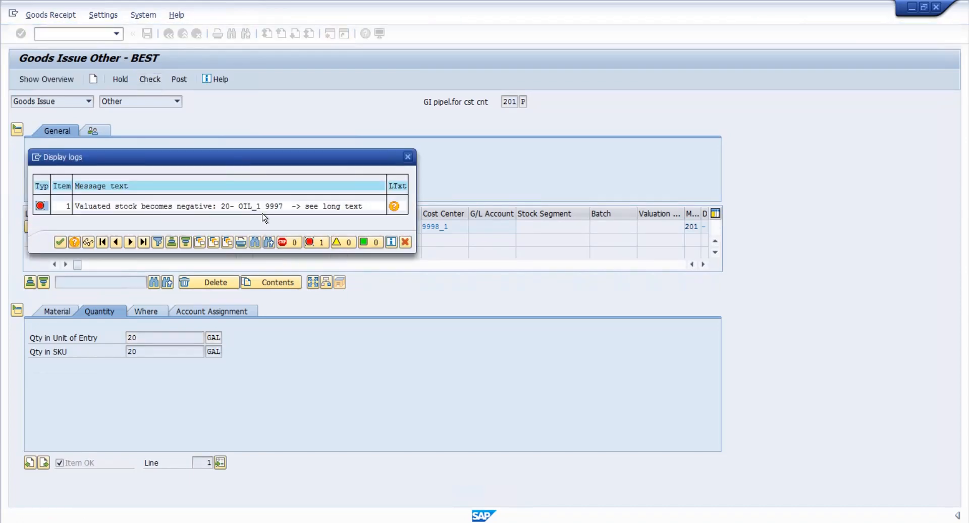
click(395, 207)
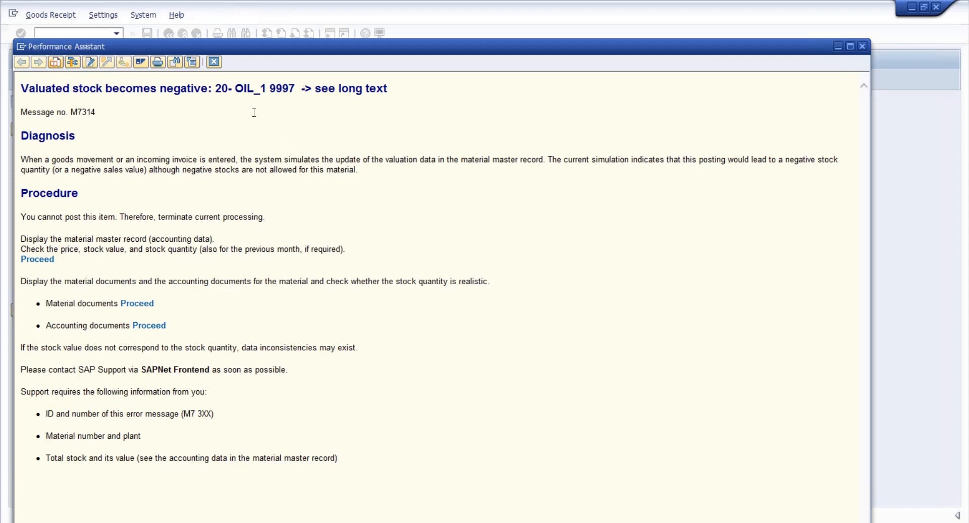
click(214, 63)
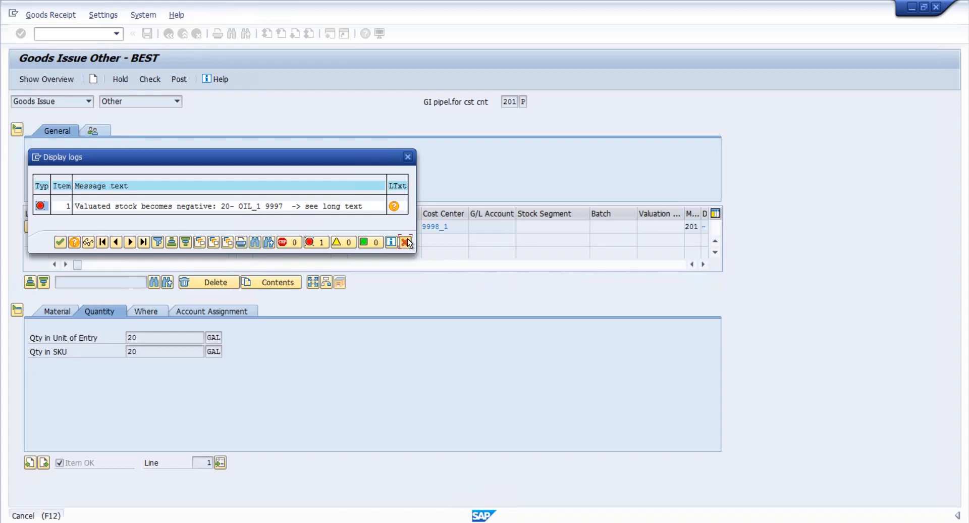
click(408, 157)
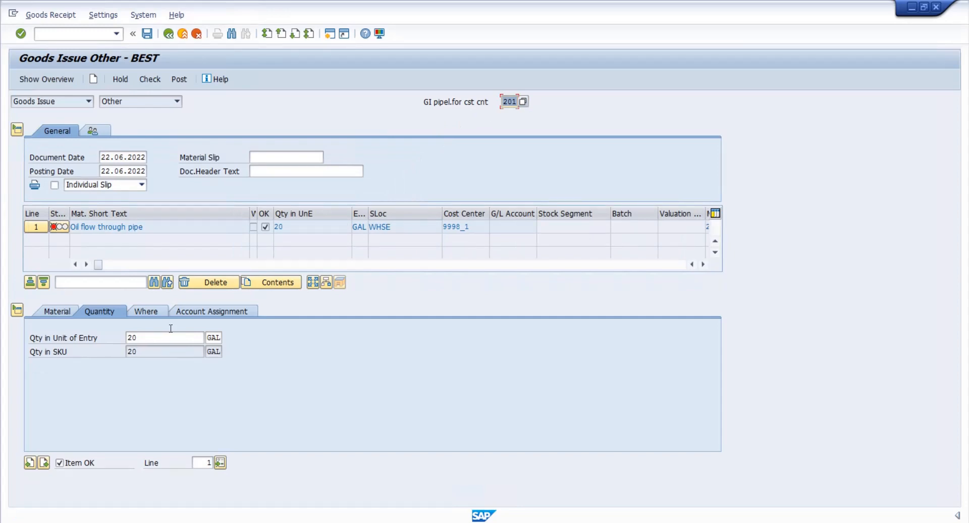
click(150, 80)
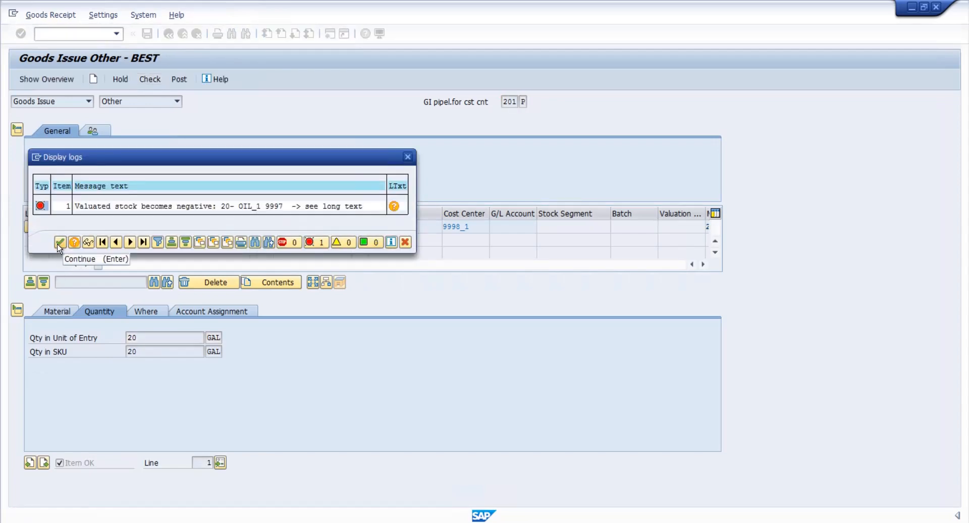
click(59, 243)
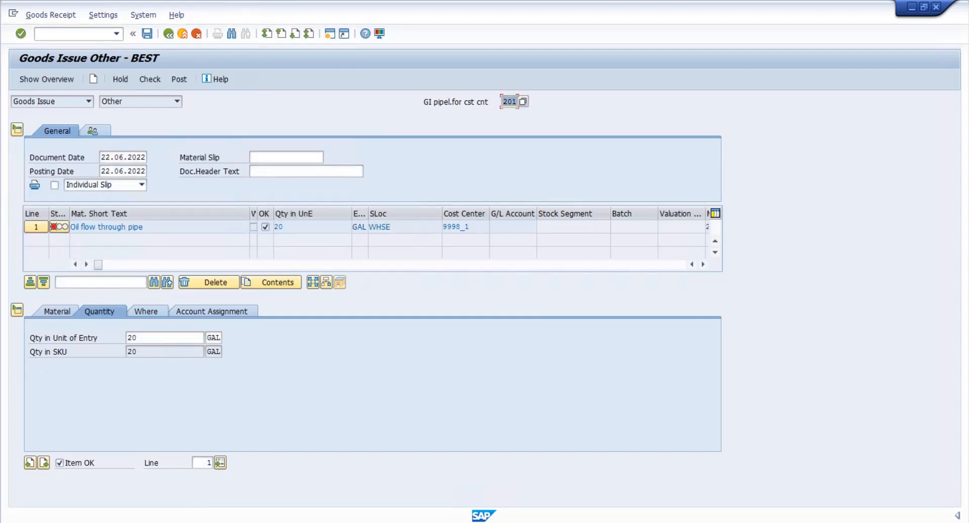
Step: Switch to the Display Material session and view OIL_1's Plant data / stor. 1 for plant 9997
click(195, 522)
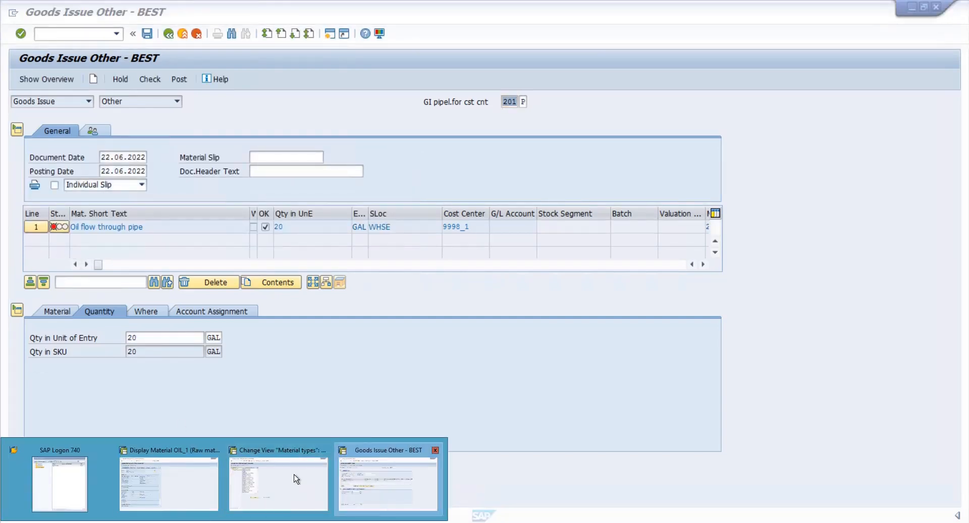
click(207, 490)
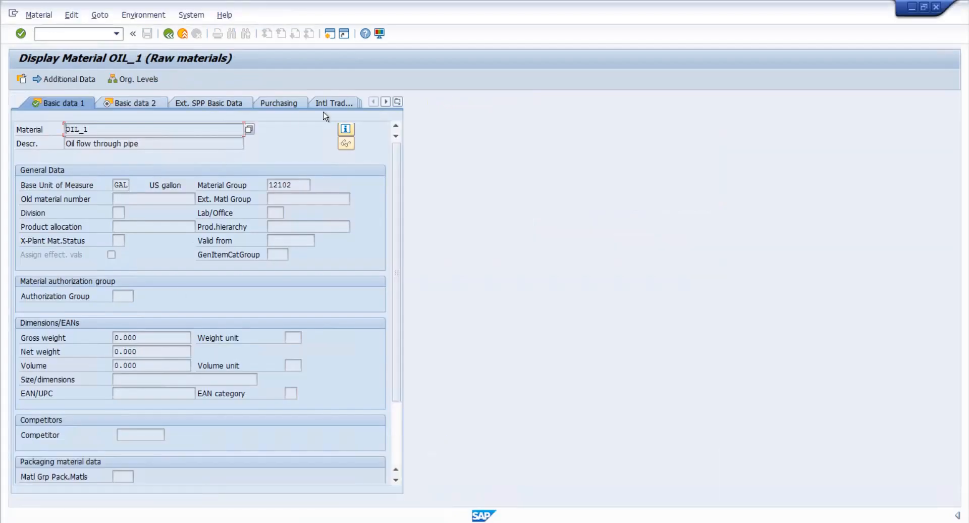
click(398, 102)
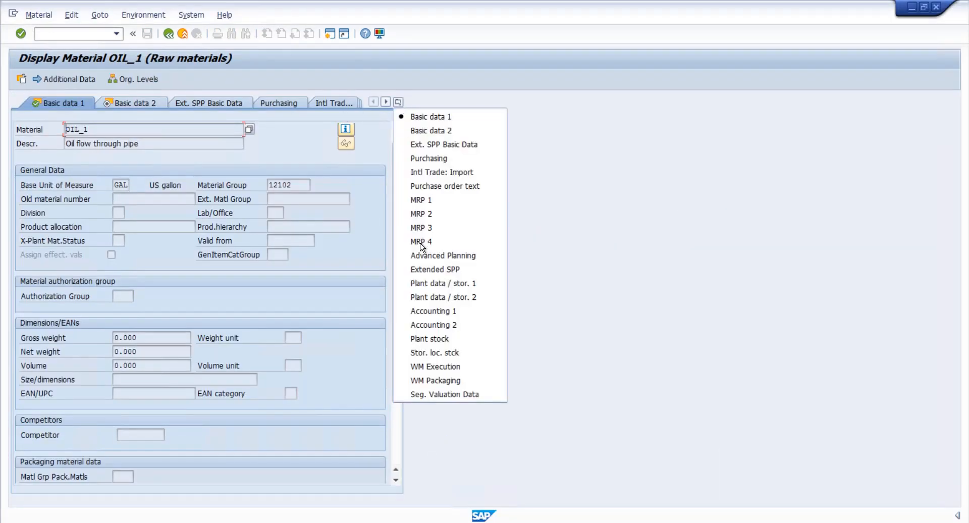
click(422, 283)
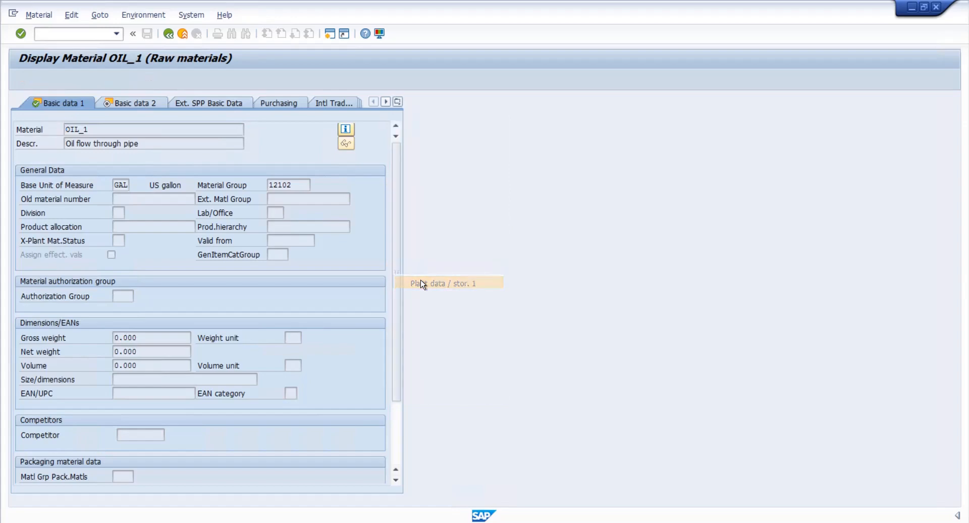
text(997)
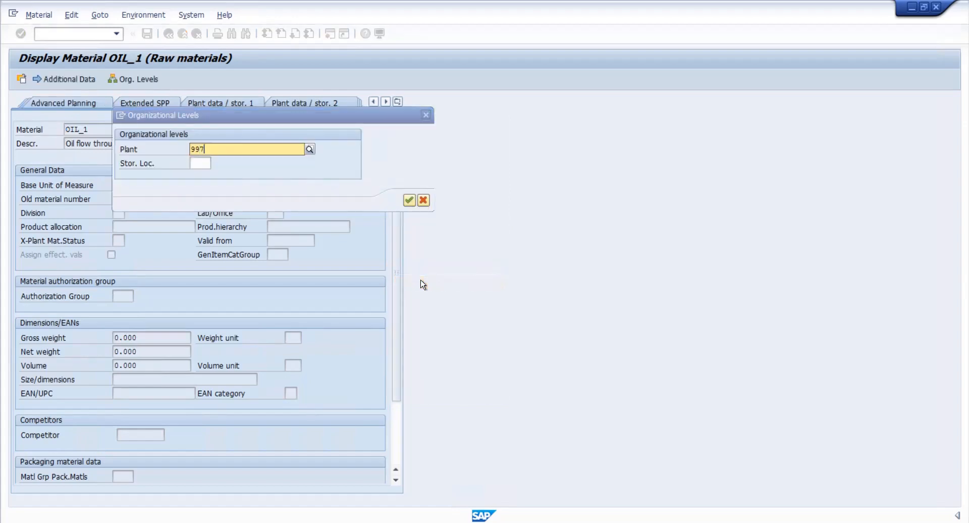
text(99)
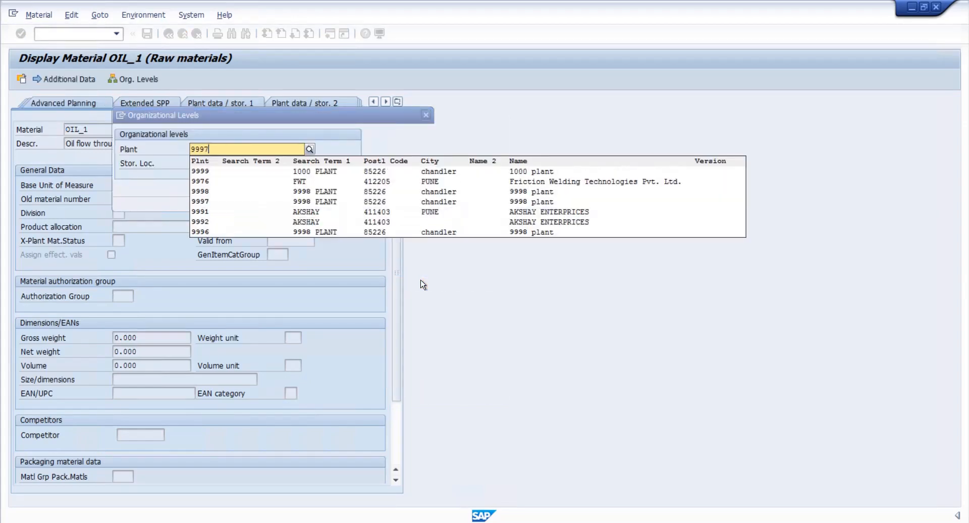
key(Return)
text(9997)
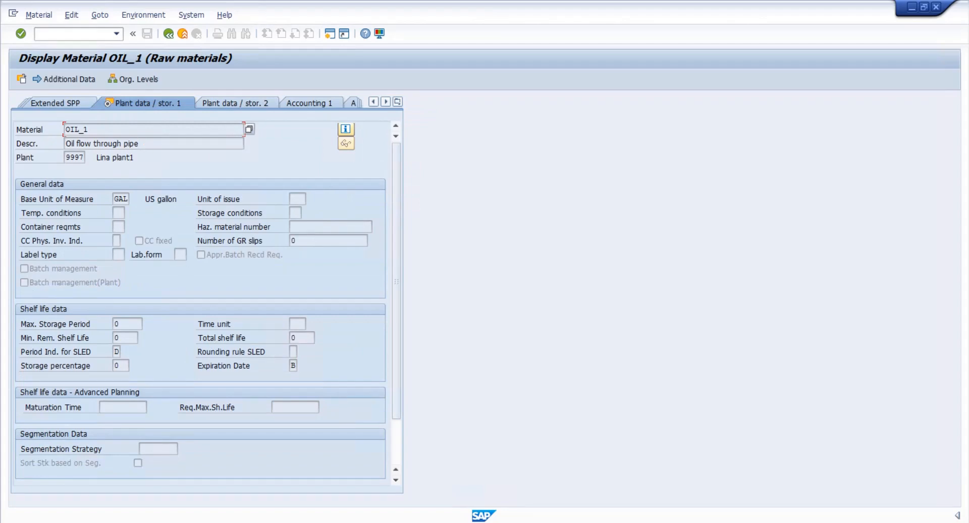
Step: Return to the Goods Issue session, clear the item's storage location and check the document
click(212, 522)
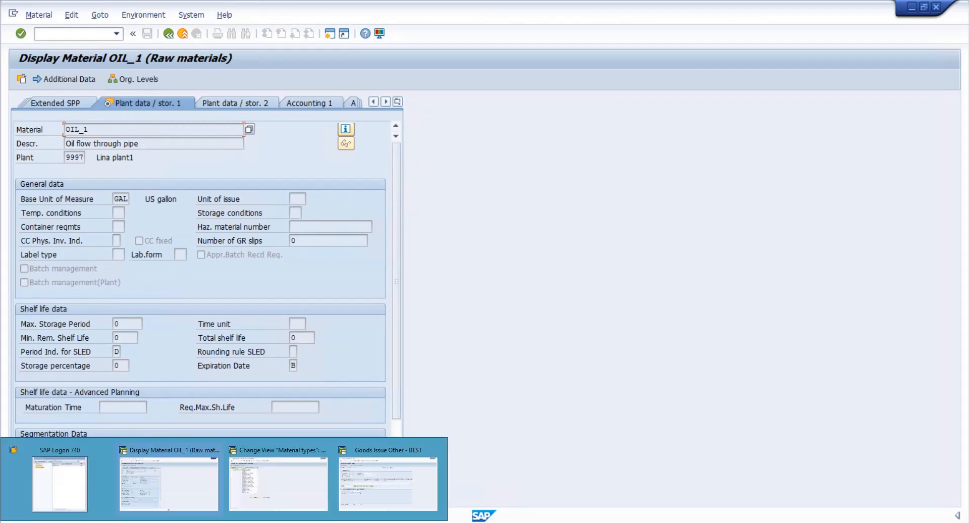
click(359, 497)
click(147, 310)
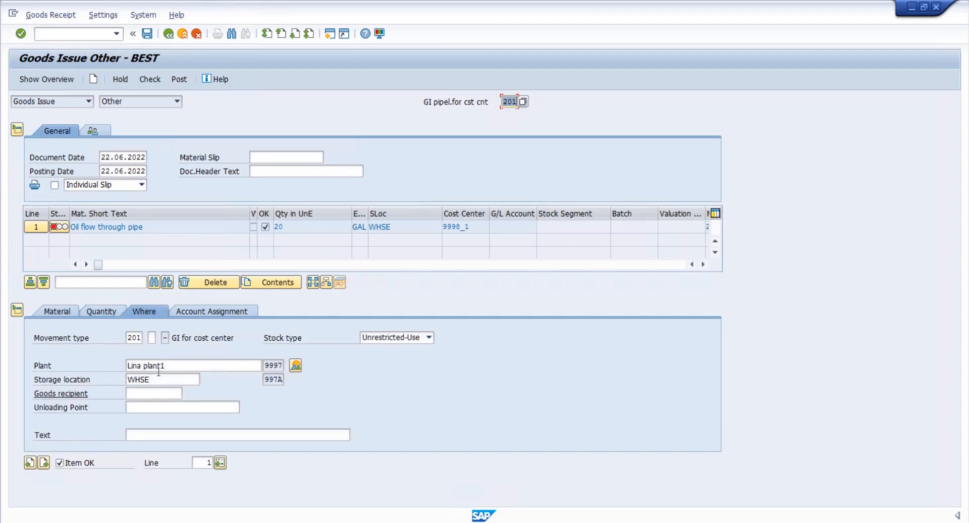
drag(159, 379, 99, 377)
key(BackSpace)
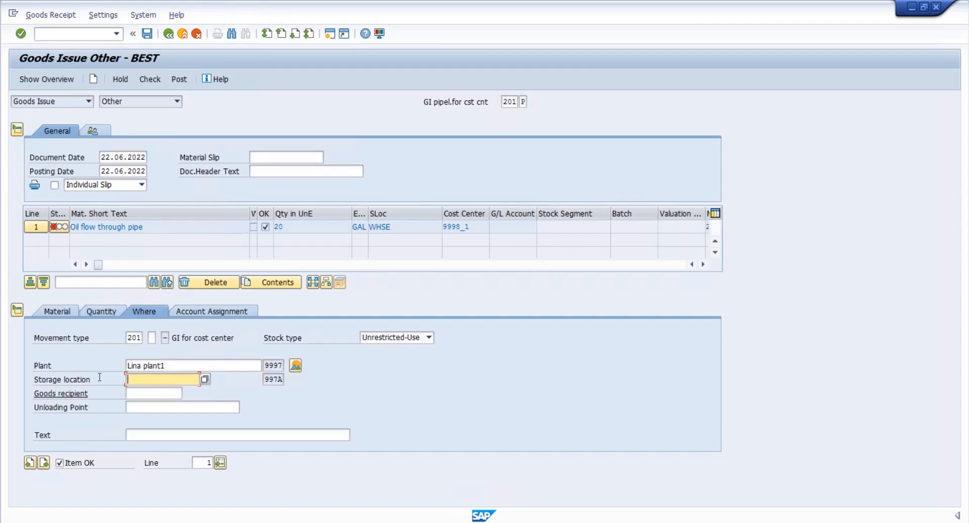
key(Return)
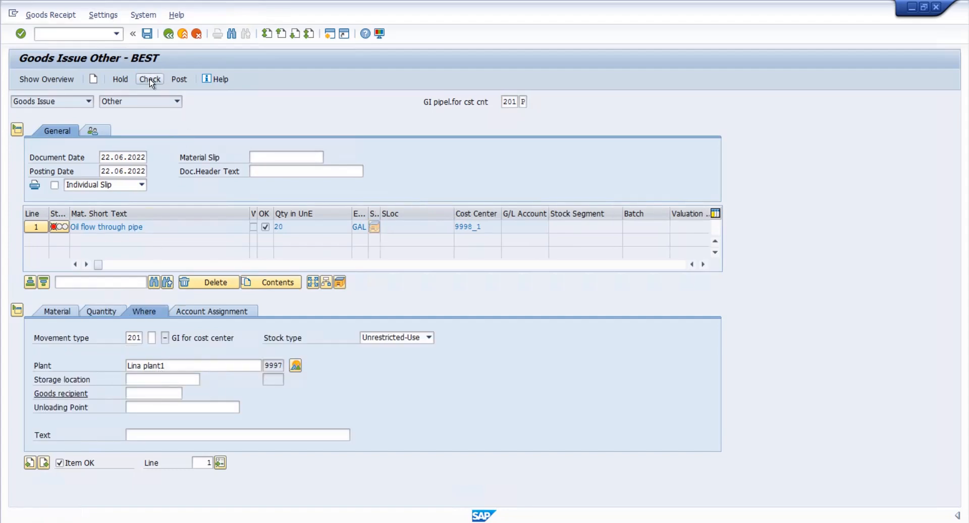
click(149, 79)
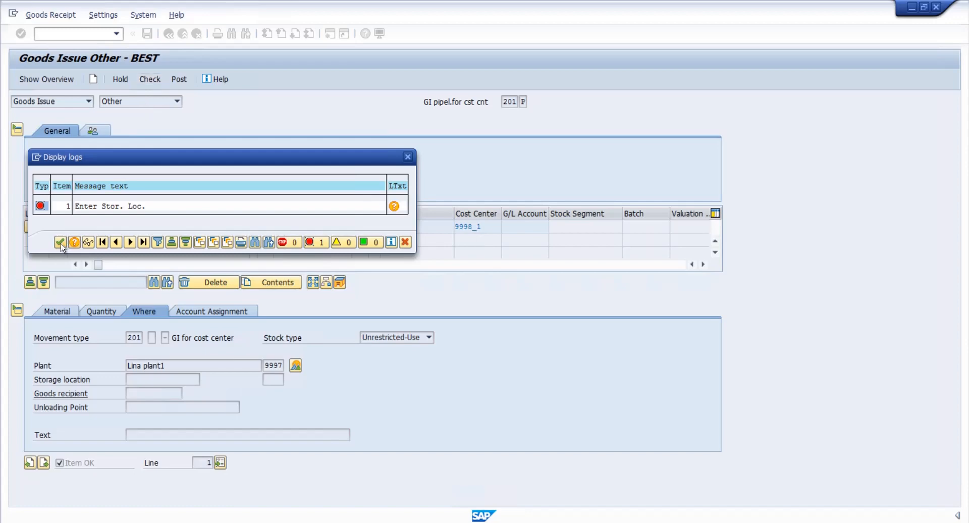
click(60, 243)
Step: Re-enter storage location 997A (WHSE) for the item, check the goods issue again and close the log
text(WHSE)
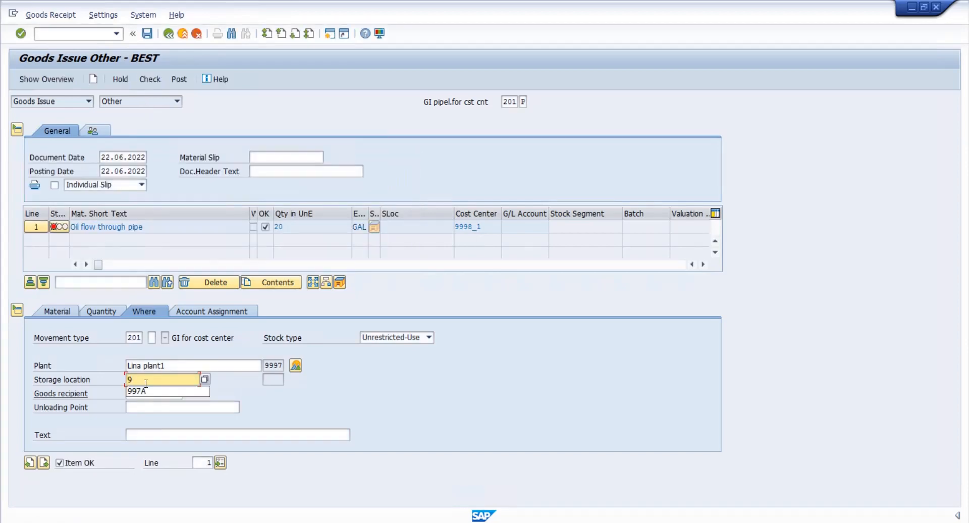
key(Return)
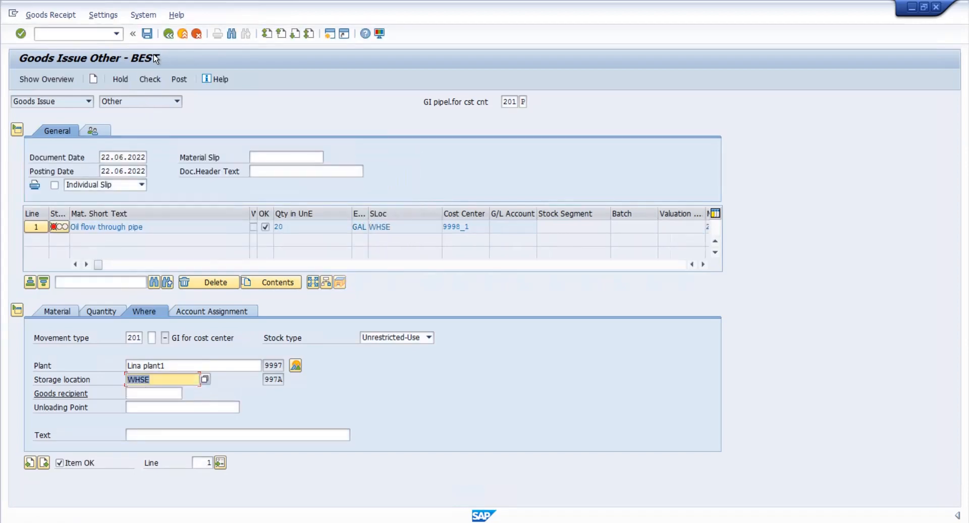
click(143, 83)
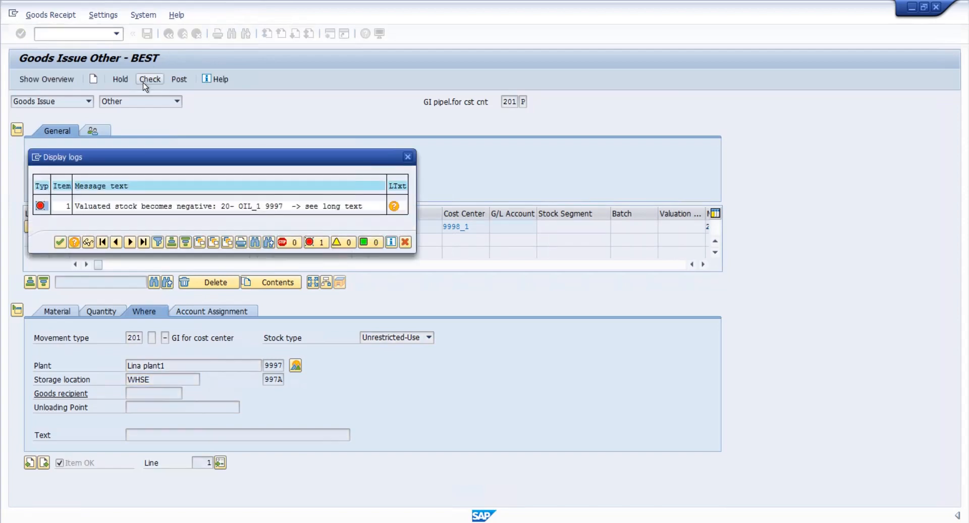
click(61, 242)
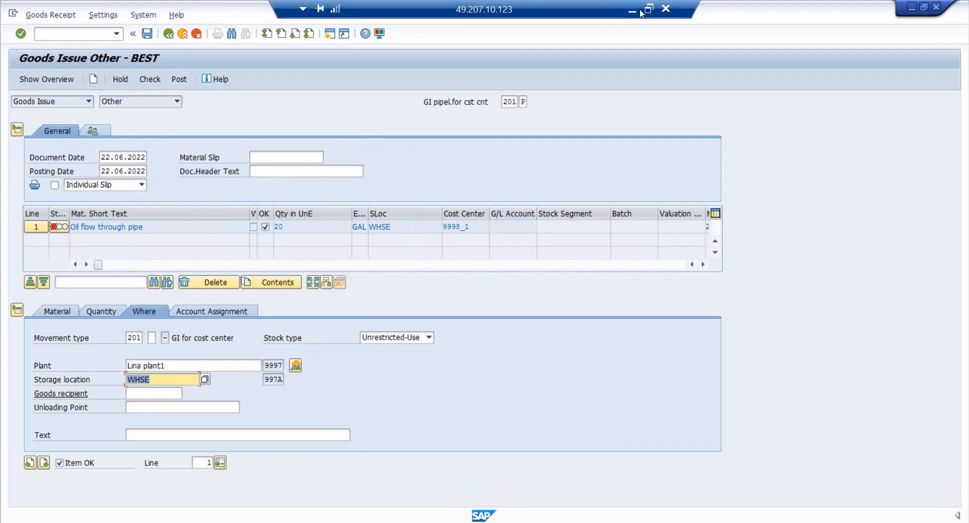
click(633, 15)
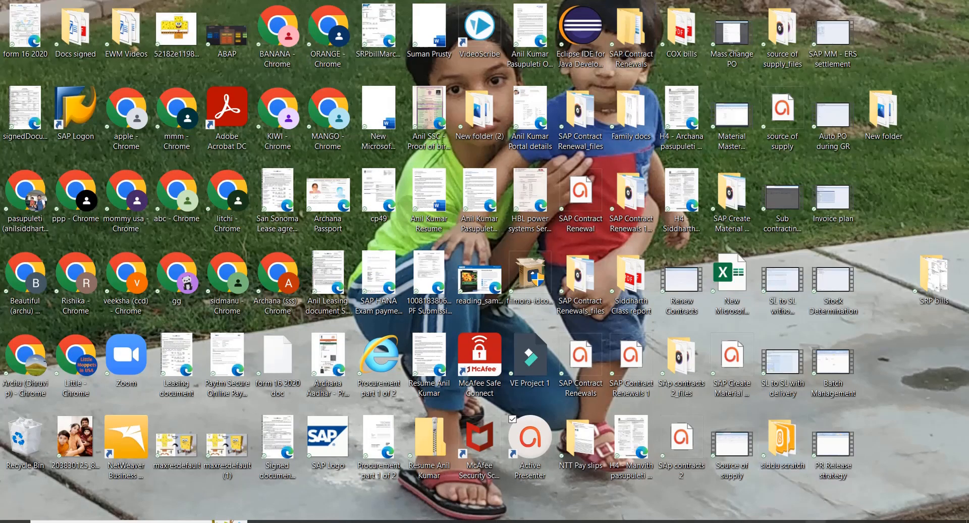
click(815, 521)
click(854, 507)
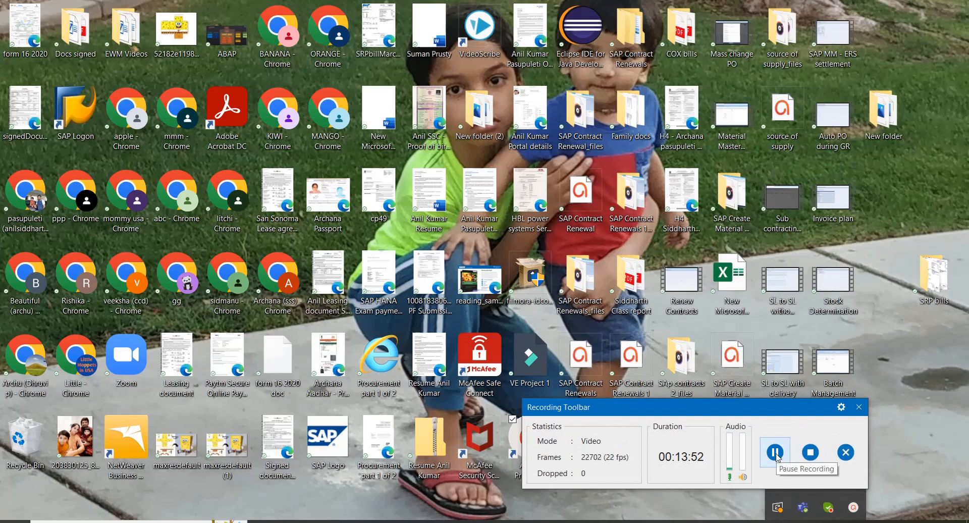
click(482, 521)
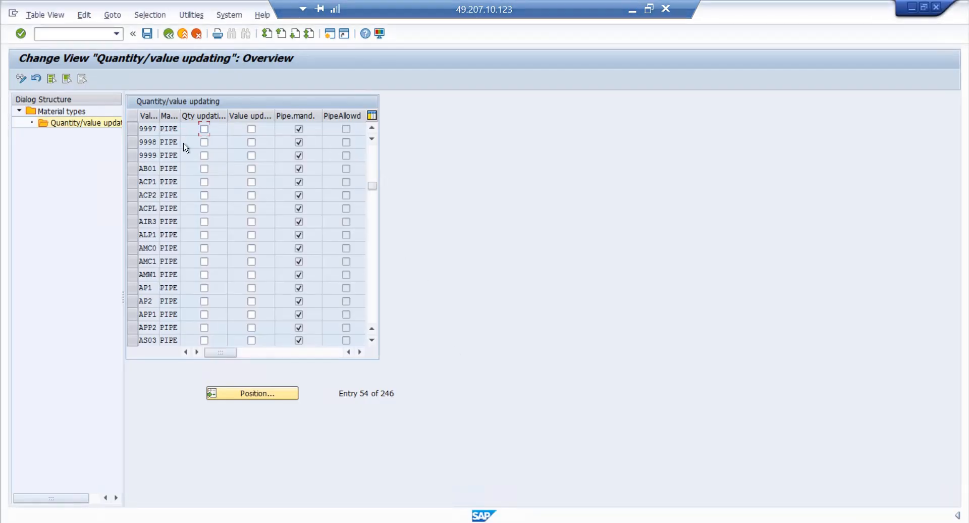
Step: Go back to the material types list, position to ZRMG and open its Quantity/value updating settings
click(169, 35)
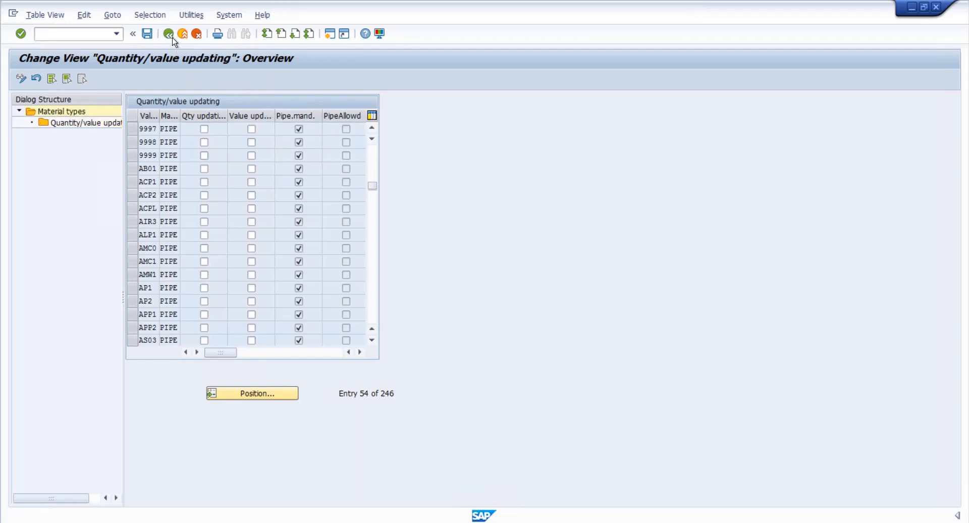
click(233, 392)
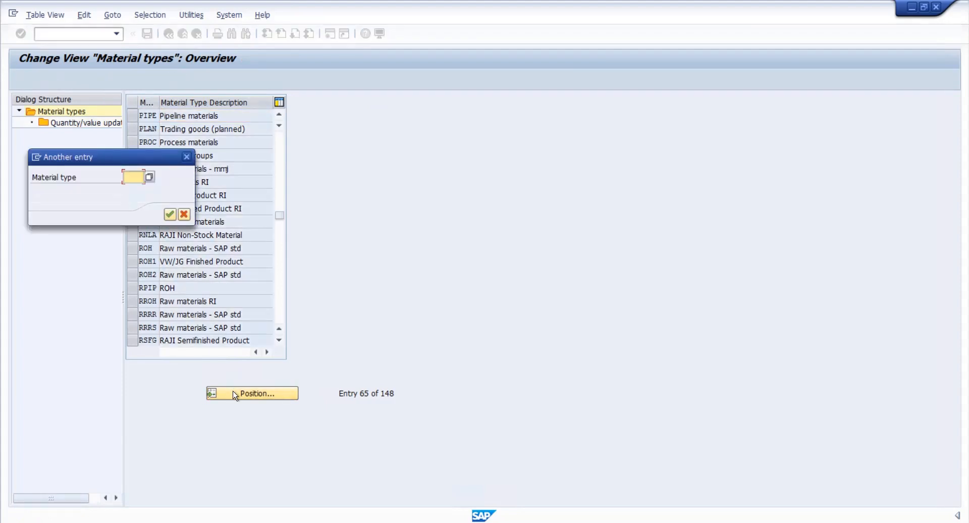
text(ZRMG)
key(Return)
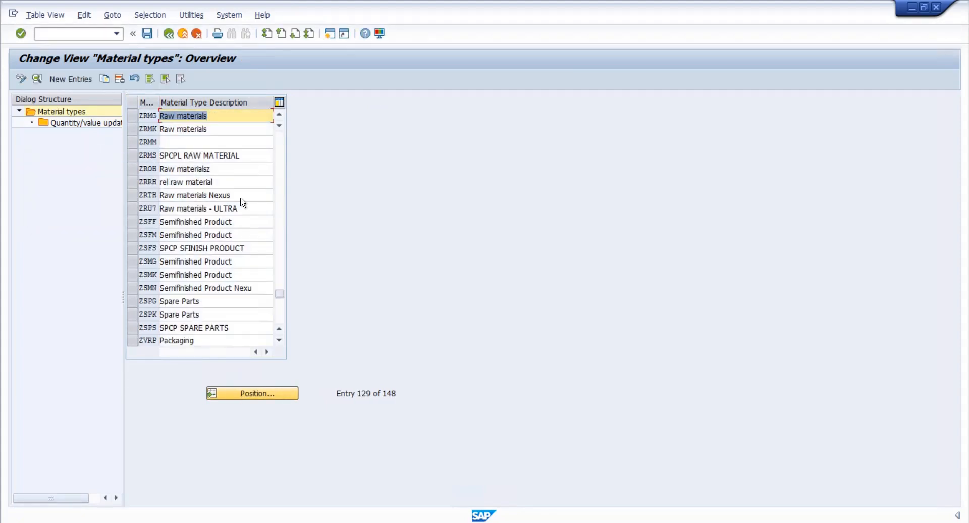
click(134, 117)
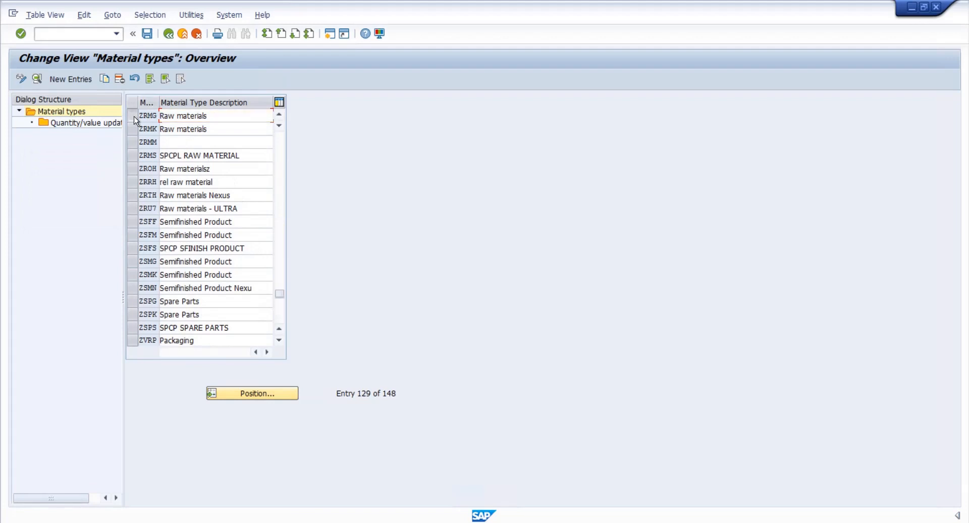
double_click(69, 124)
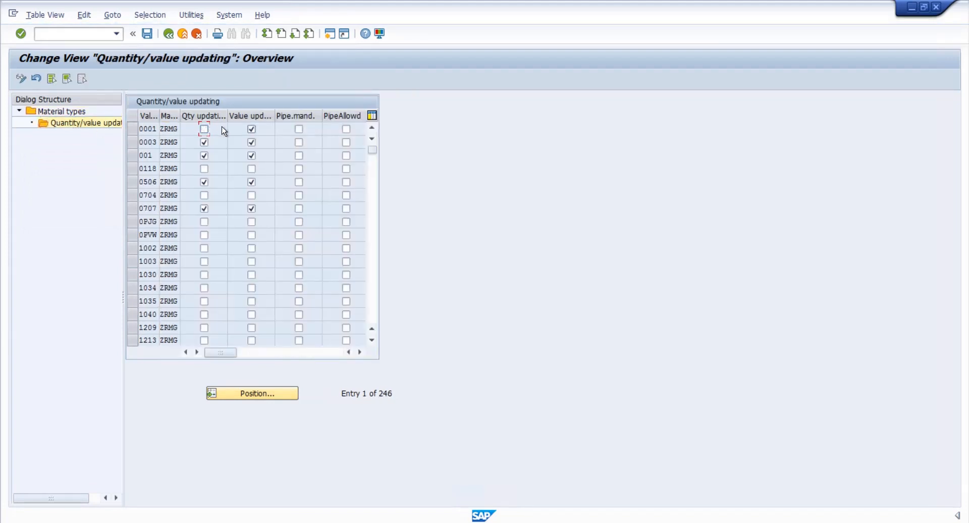
Step: Position to valuation area 9997, clear ZRMG's quantity and value updating, and save to the proposed customizing request
click(233, 388)
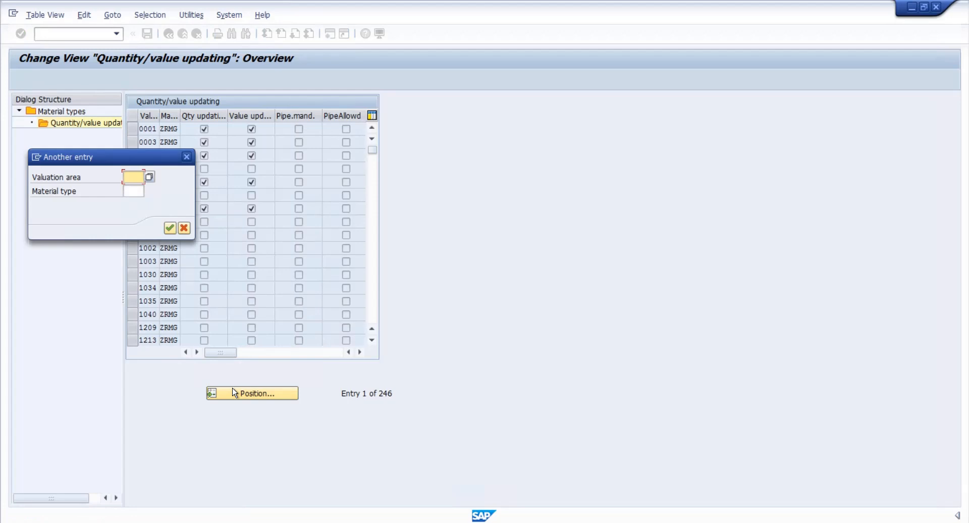
text(9997)
key(Return)
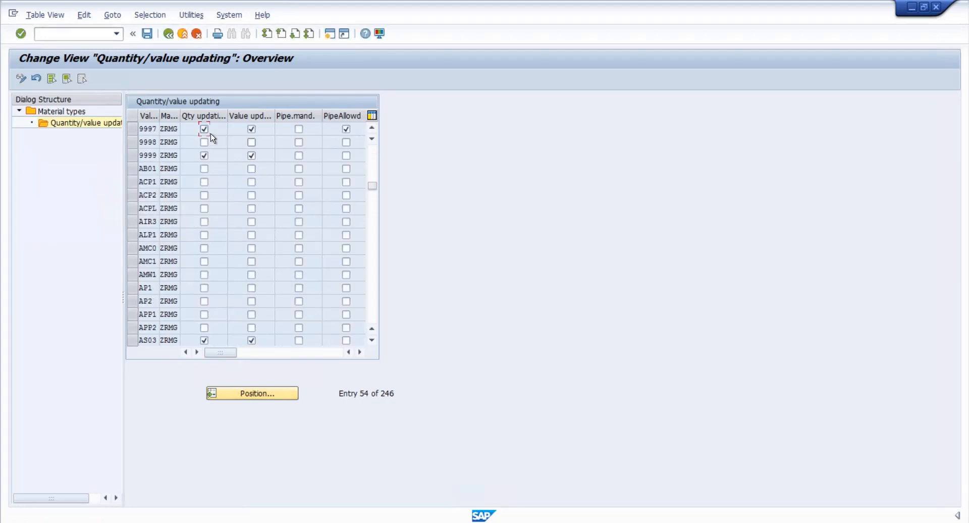
click(251, 129)
click(148, 35)
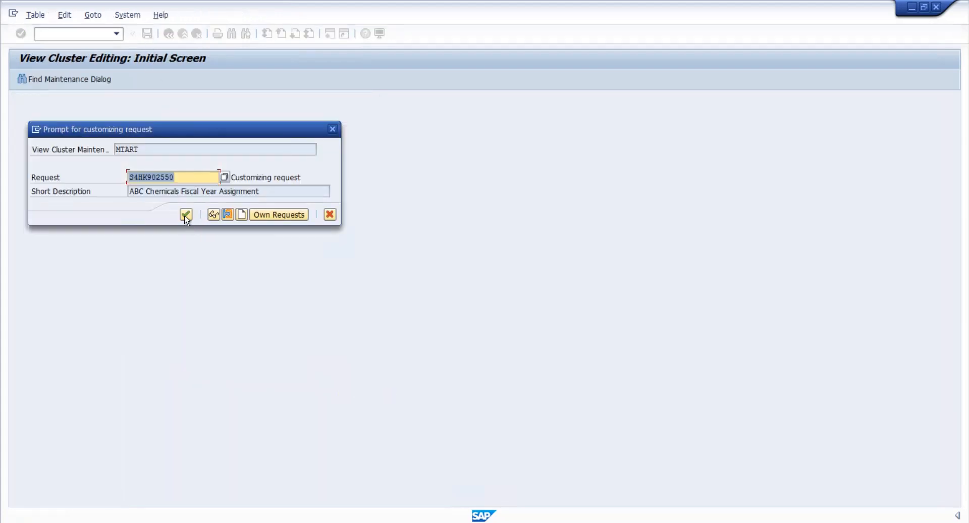
click(186, 215)
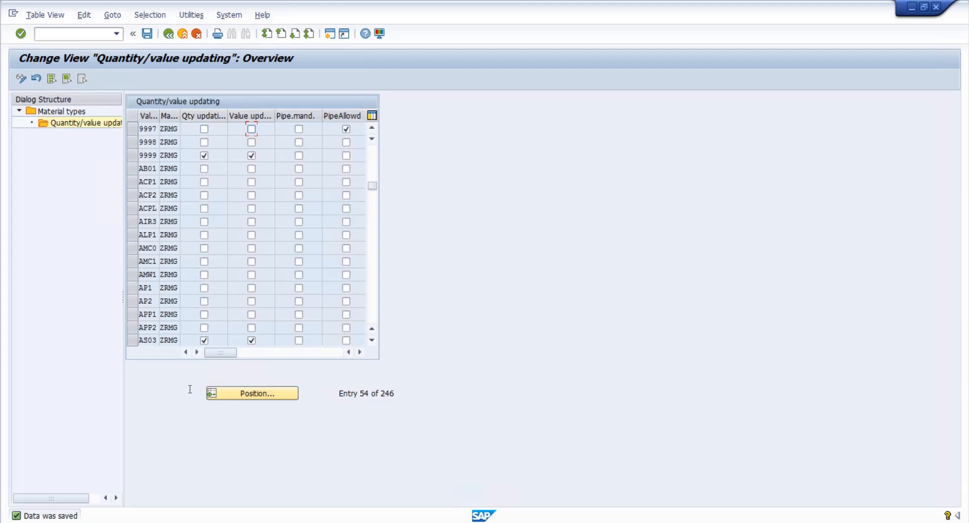
Step: Switch to the Excel worksheet and shorten the material master note in C14 to "Materialtype -Pipe"
click(208, 522)
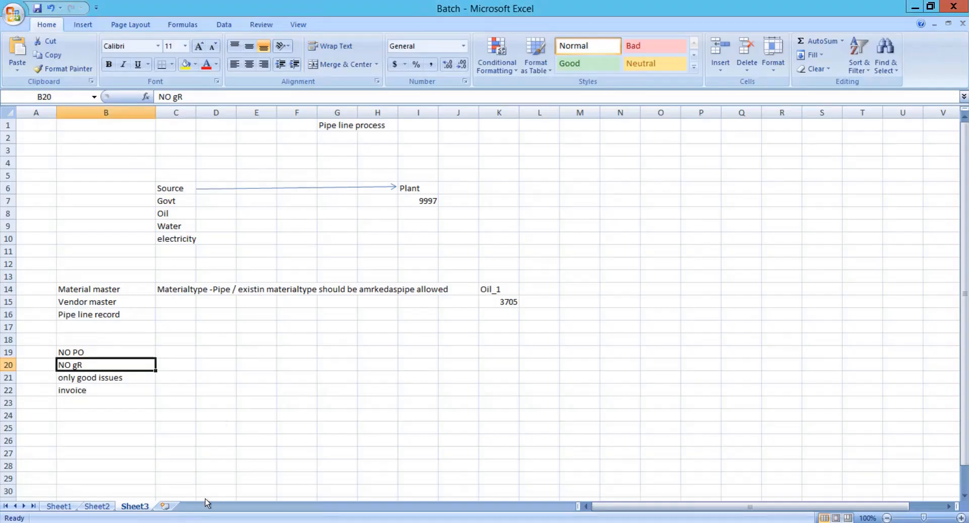
click(184, 293)
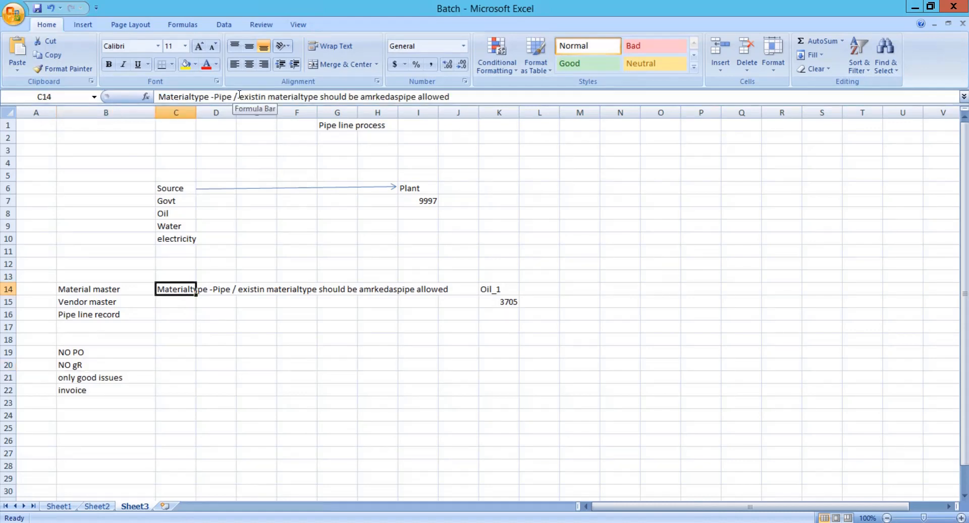
drag(239, 97, 481, 97)
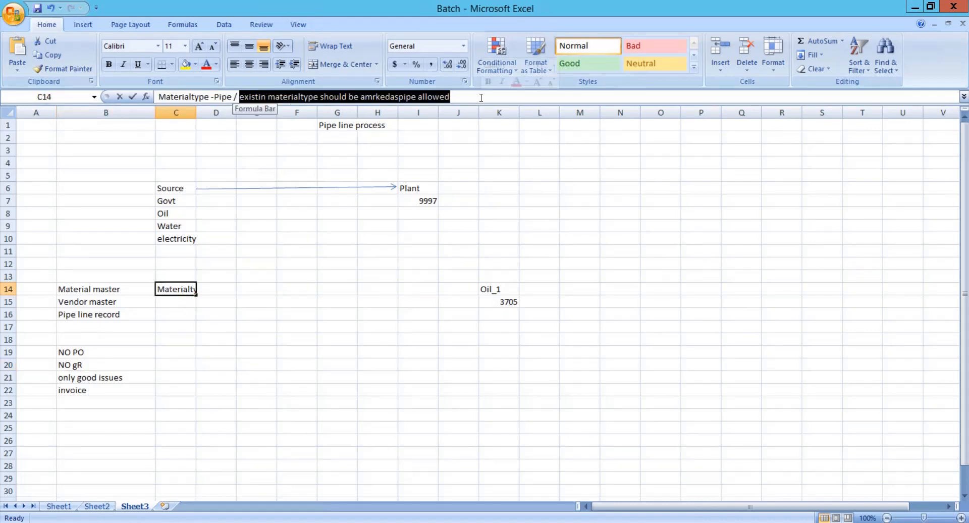
key(BackSpace)
key(BackSpace)
key(BackSpace)
key(Return)
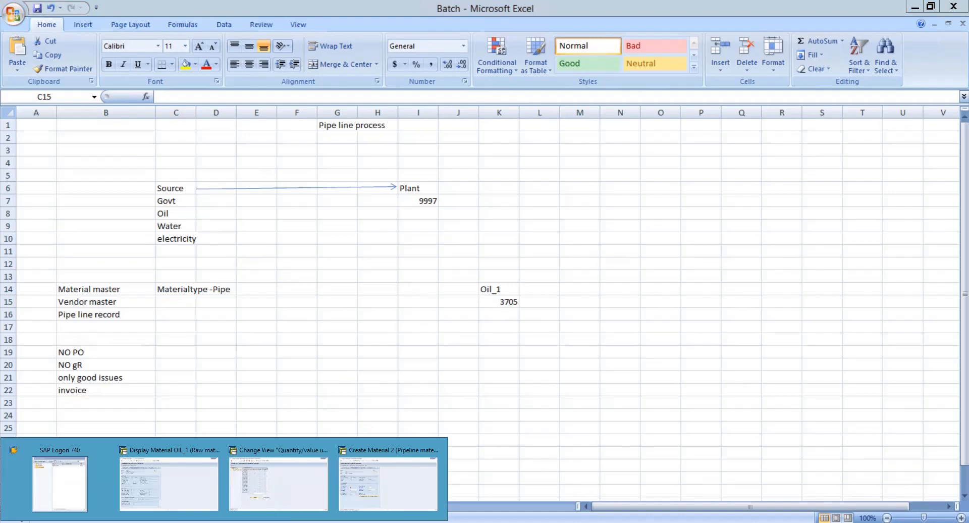
Step: Switch to the SAP session displaying OIL_1, leave the material display and start transaction MIGO
click(379, 502)
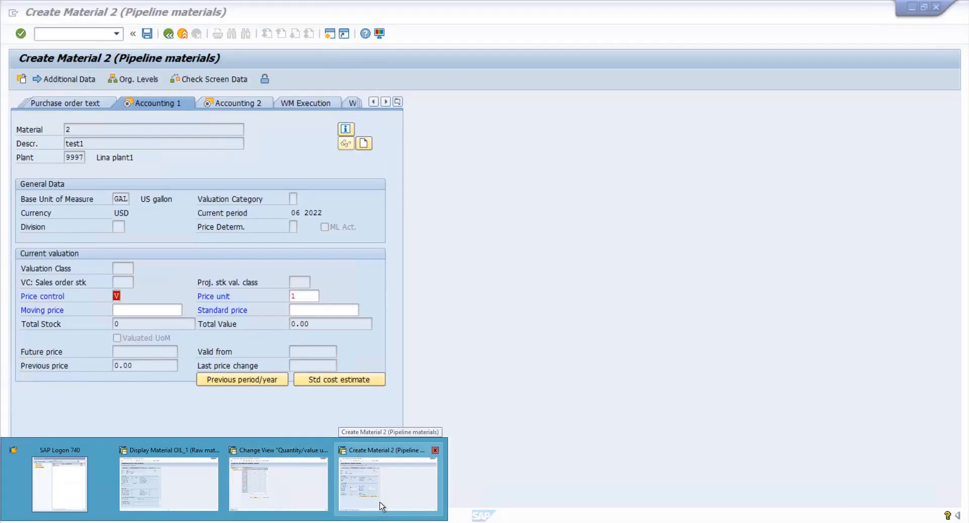
click(266, 494)
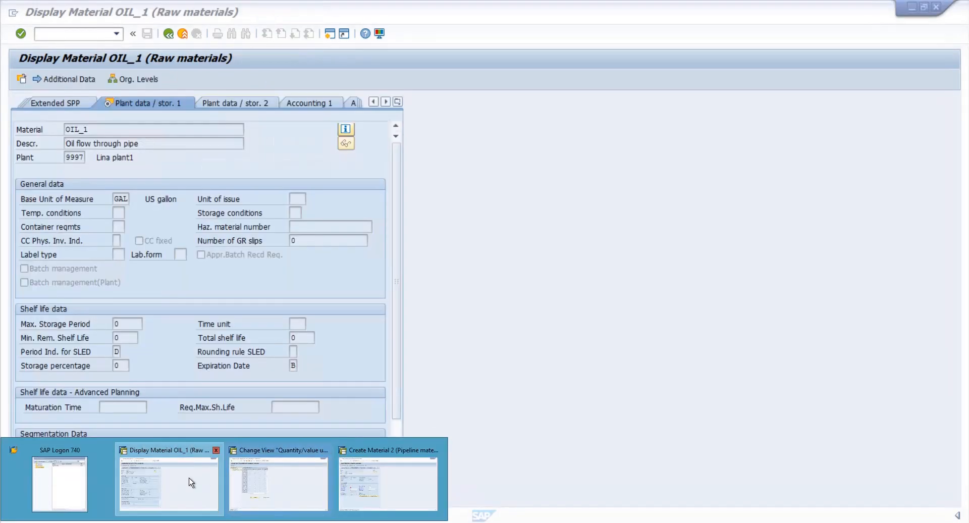
click(191, 482)
click(169, 35)
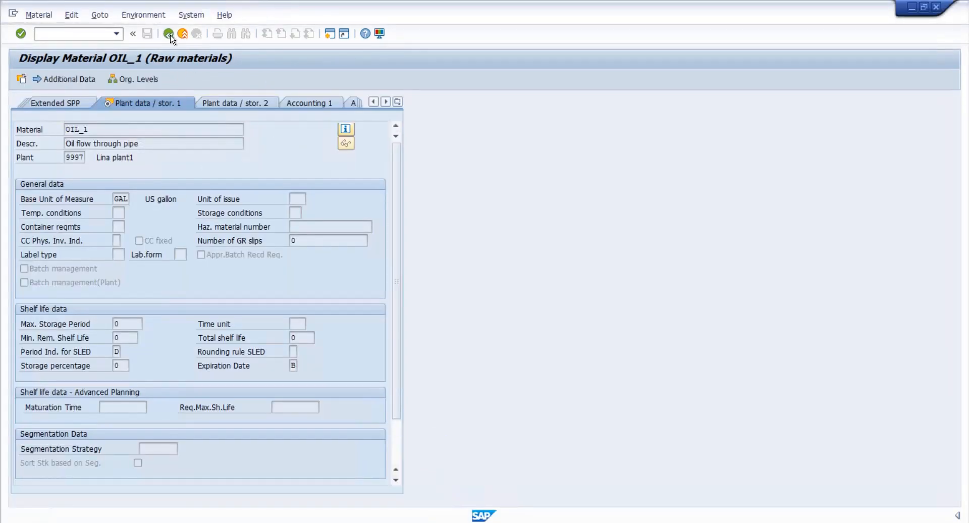
click(96, 36)
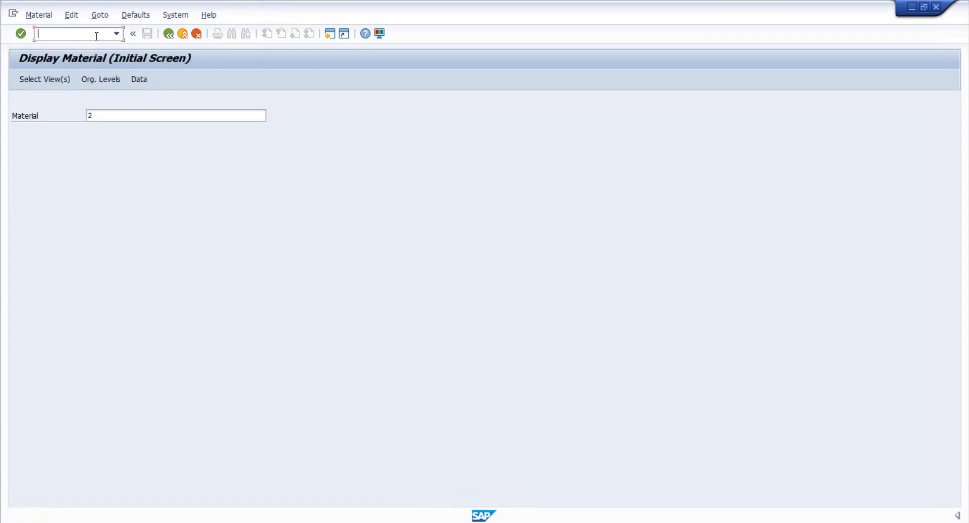
text(/nmigo)
key(Return)
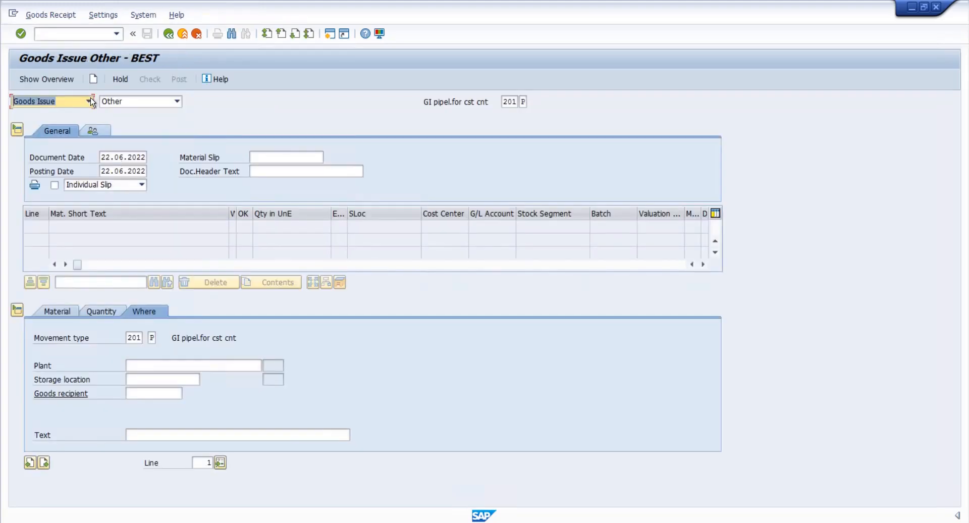
Step: Add material oil_1 to the 201 P goods issue with a quantity of 20
click(71, 311)
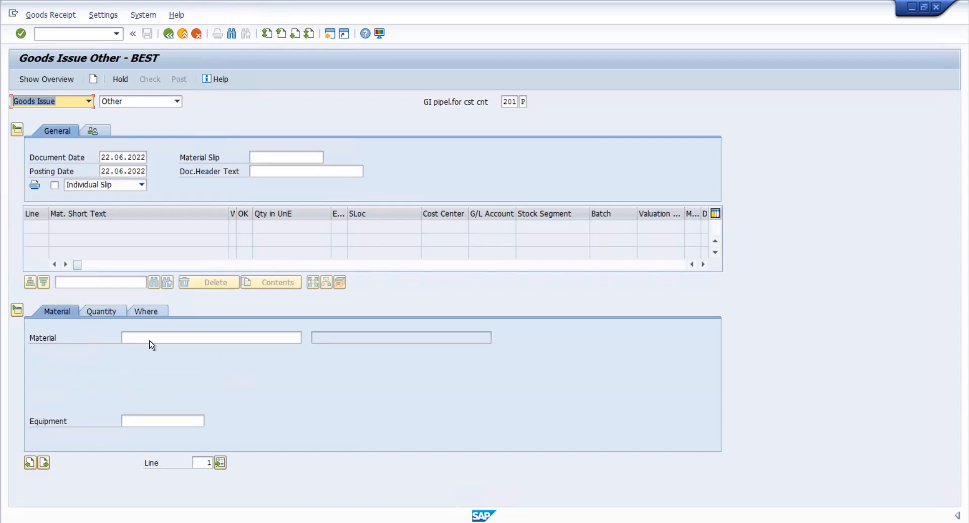
click(151, 339)
click(151, 349)
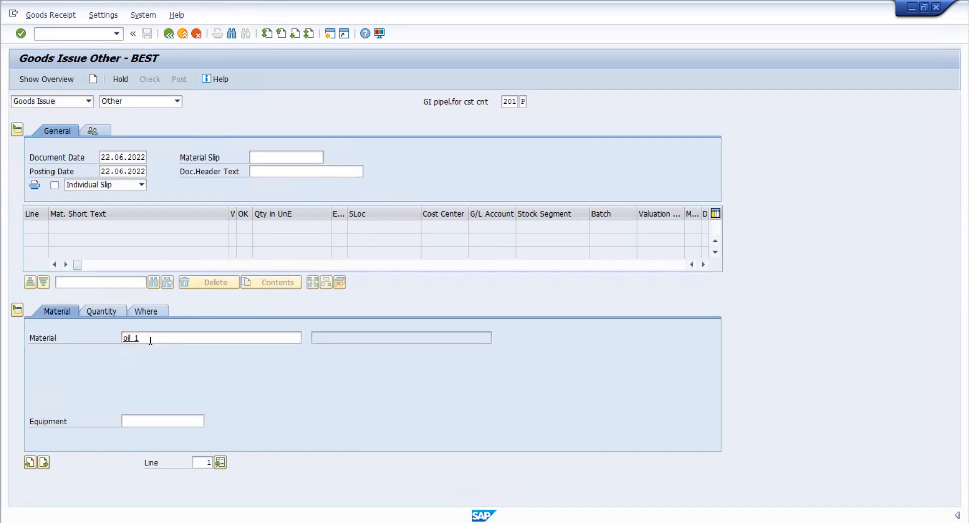
key(Return)
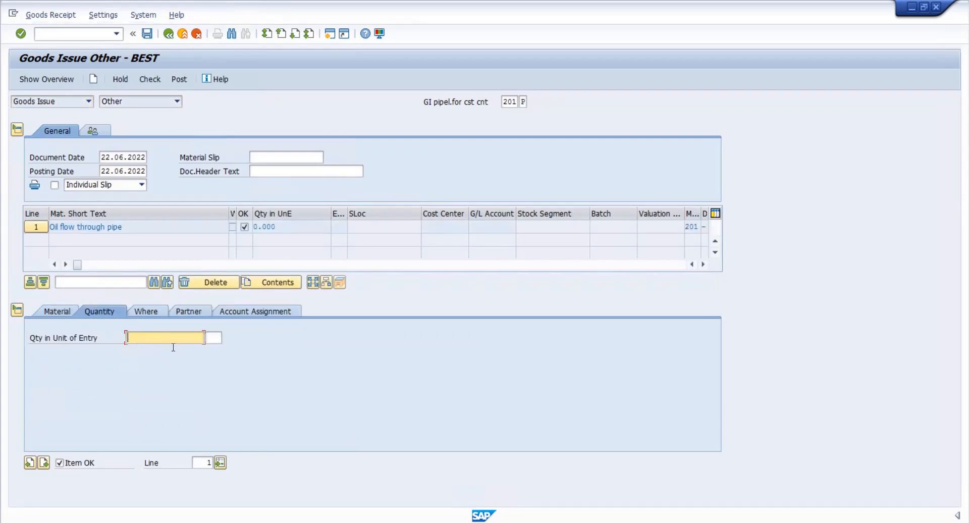
text(20)
key(Return)
Step: Assign plant 9997 to the goods issue item
click(157, 312)
click(159, 365)
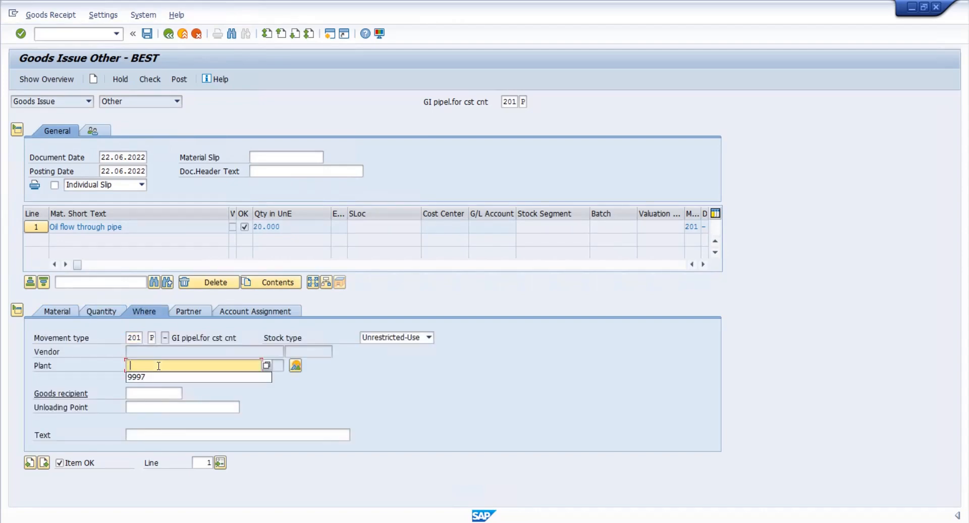
click(138, 376)
key(Return)
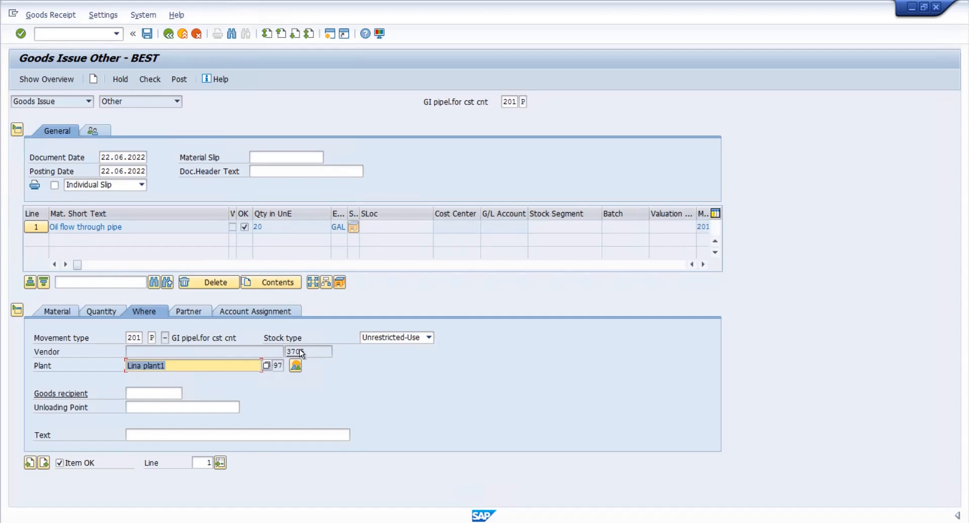
Step: Assign cost center 9998_1 to the goods issue item and check the document
click(231, 311)
click(123, 367)
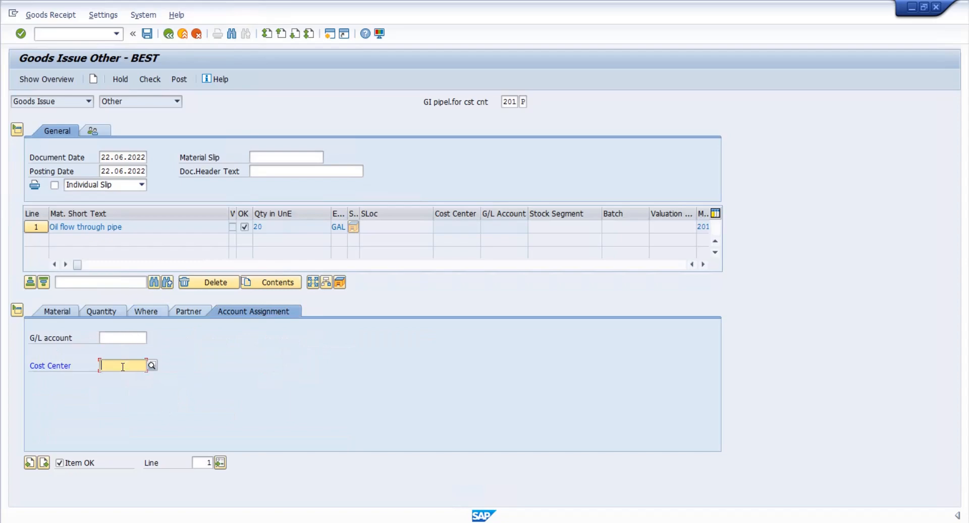
key(space)
key(Down)
key(Return)
key(Return)
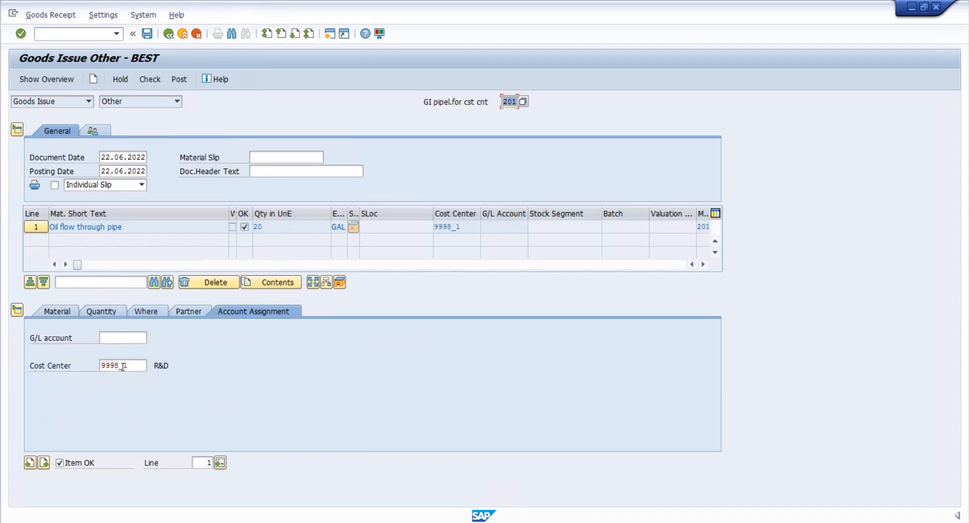
click(156, 80)
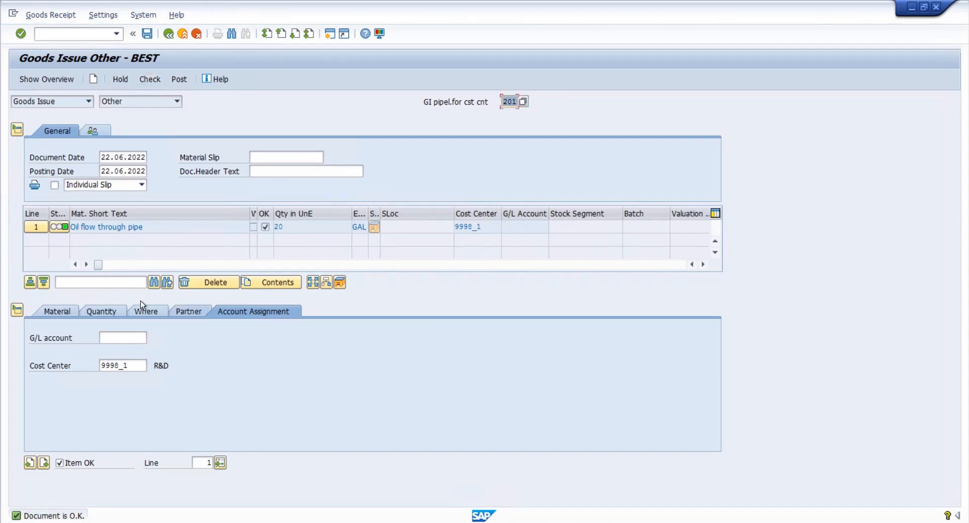
Step: Review the ZRMG quantity/value updating session, then return to Create Material 2 and accept Accounting 1 to reach Accounting 2
mouse_move(154, 520)
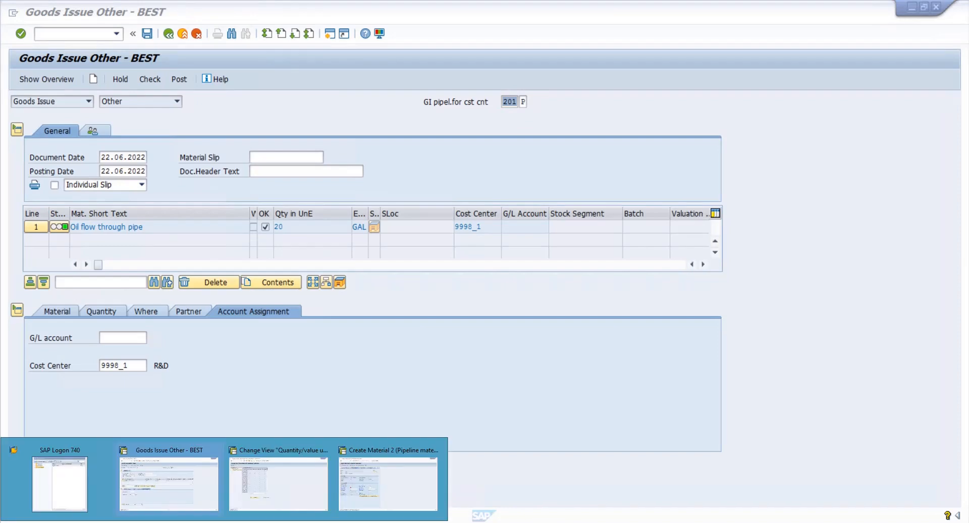
click(275, 493)
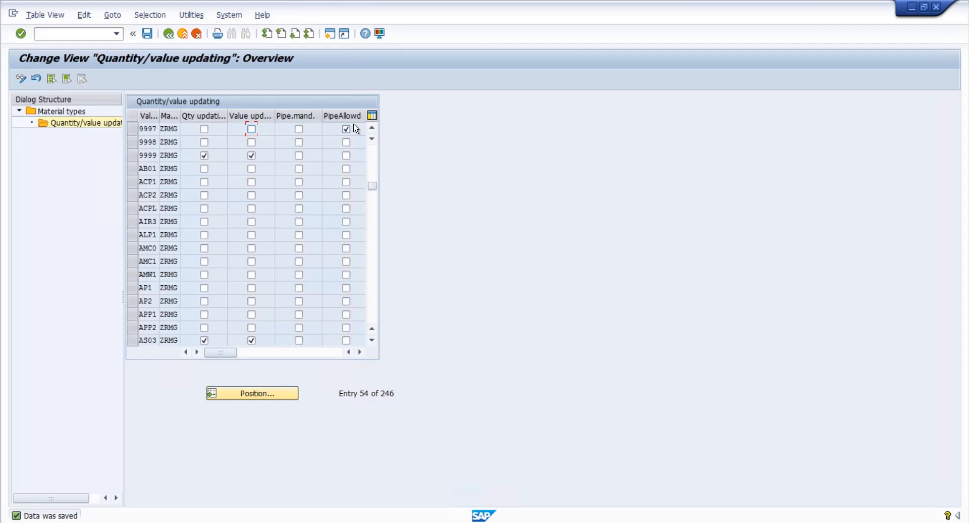
mouse_move(311, 498)
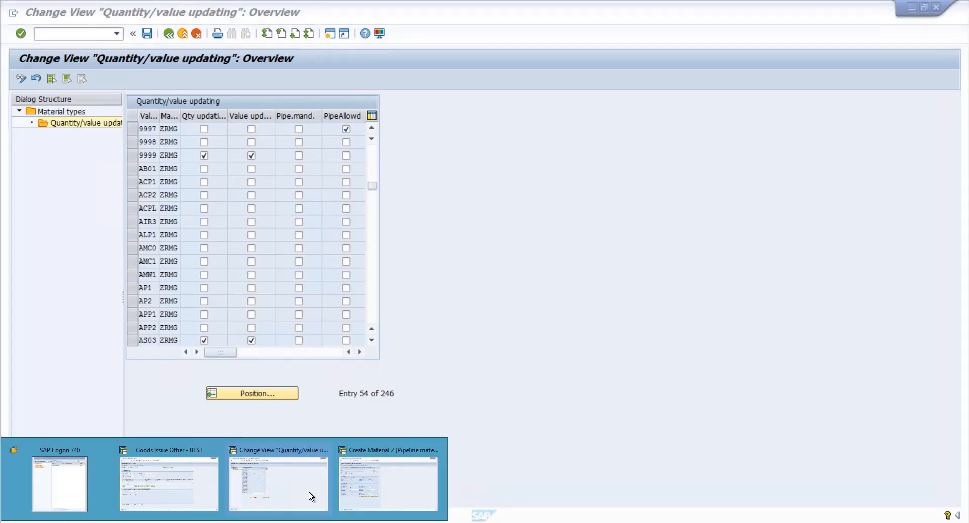
click(378, 486)
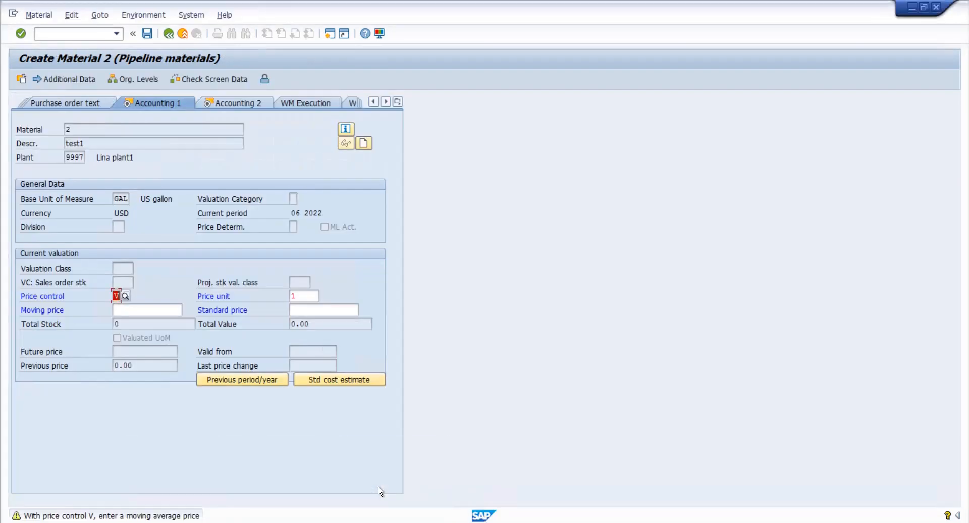
click(346, 131)
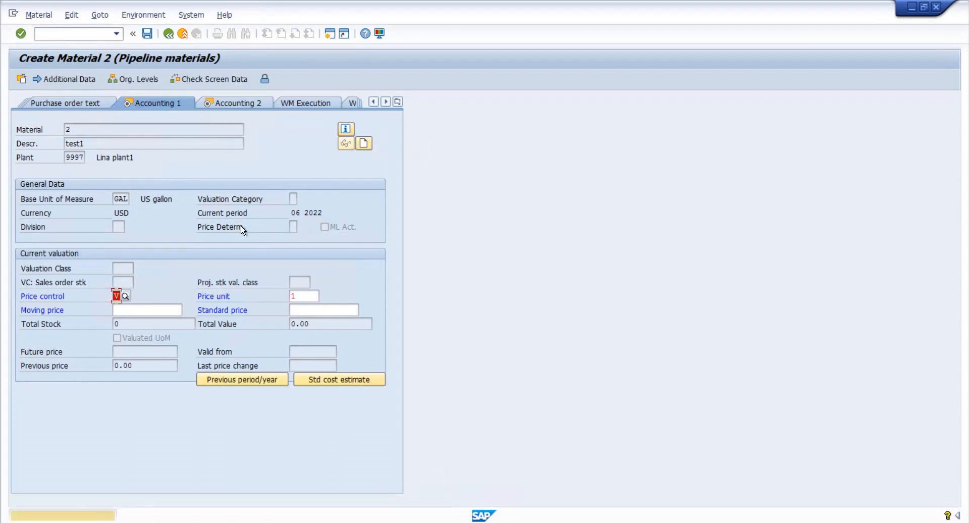
key(Return)
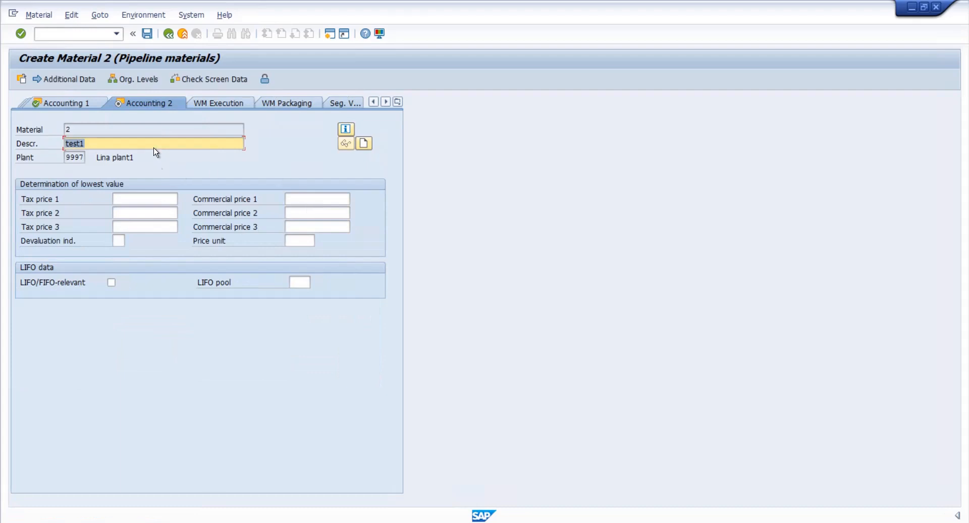
Step: Leave the material 2 entry and restart transaction MM01 at its initial screen
click(86, 34)
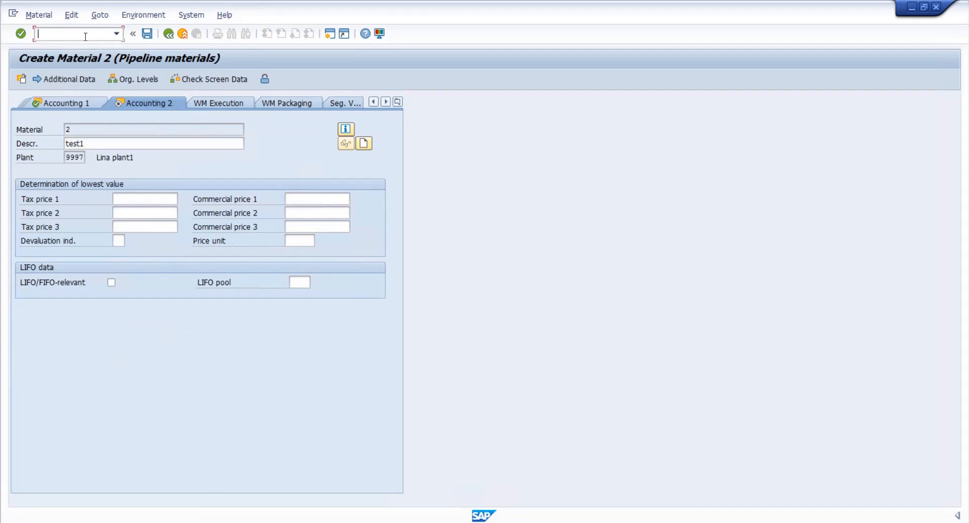
text(/nm0)
key(BackSpace)
text(m01)
key(Return)
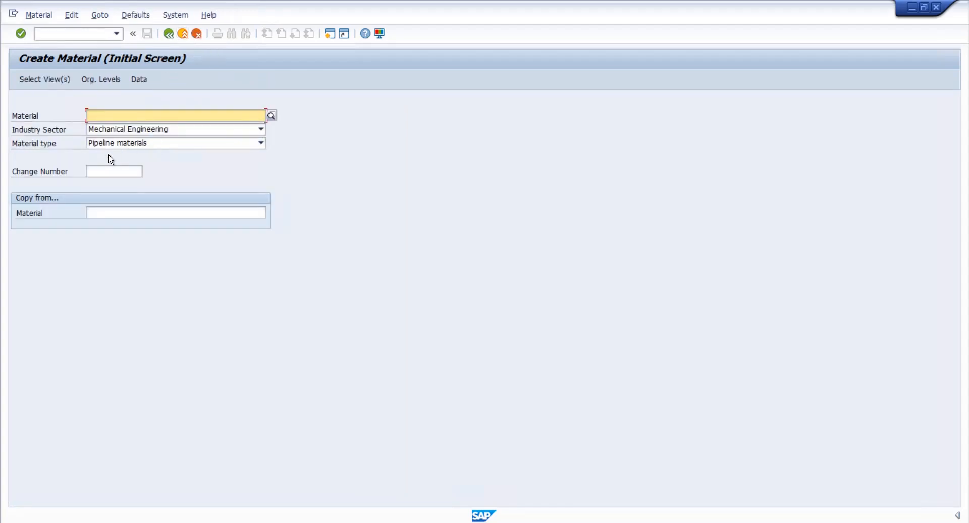
Step: Review the goods issue item's quantity, location and account assignment, and try to post the document
click(174, 522)
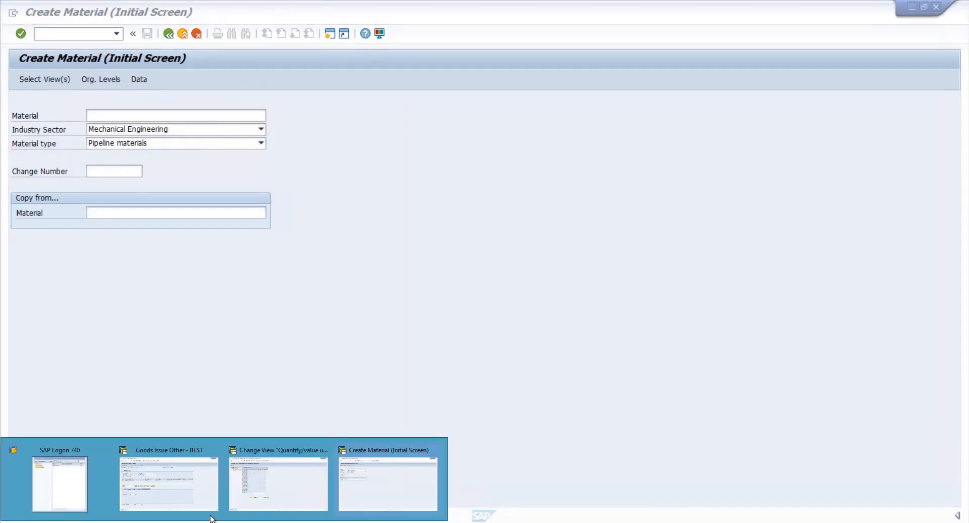
click(190, 493)
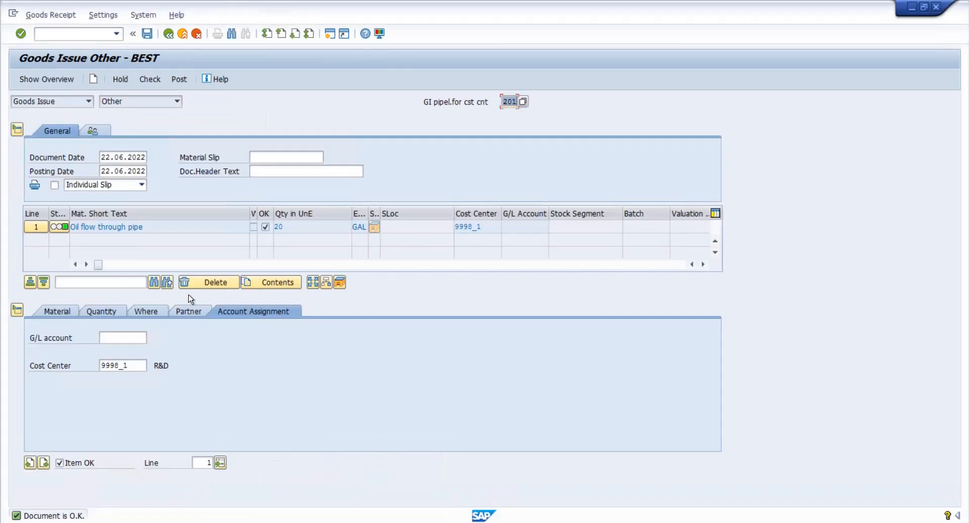
click(144, 312)
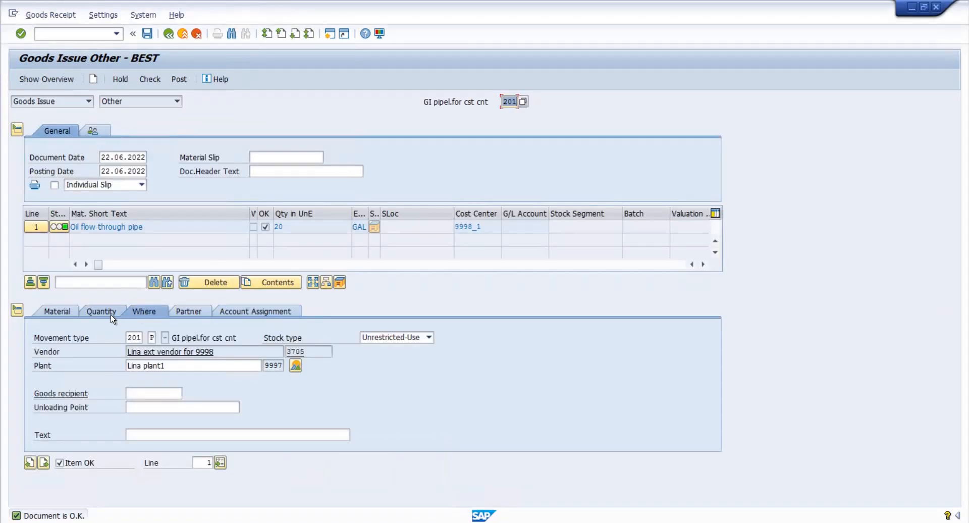
click(111, 316)
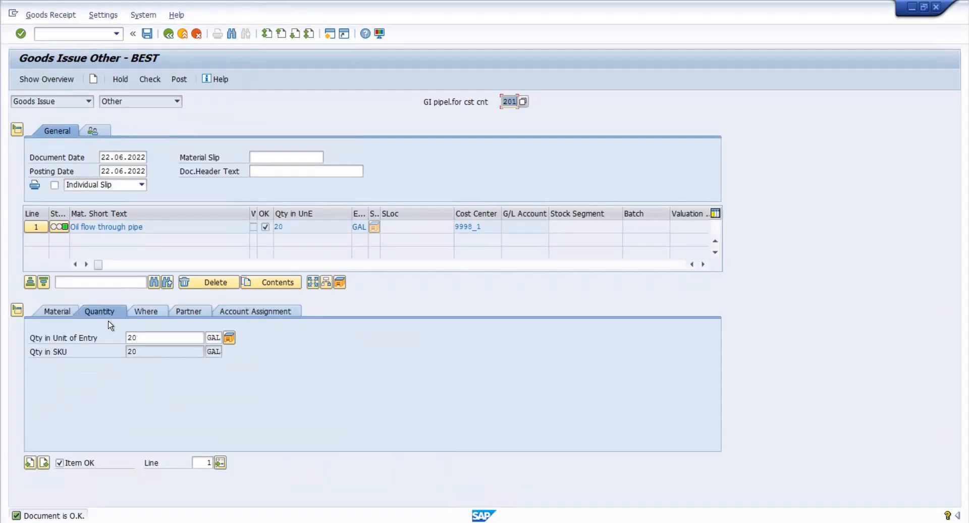
click(143, 311)
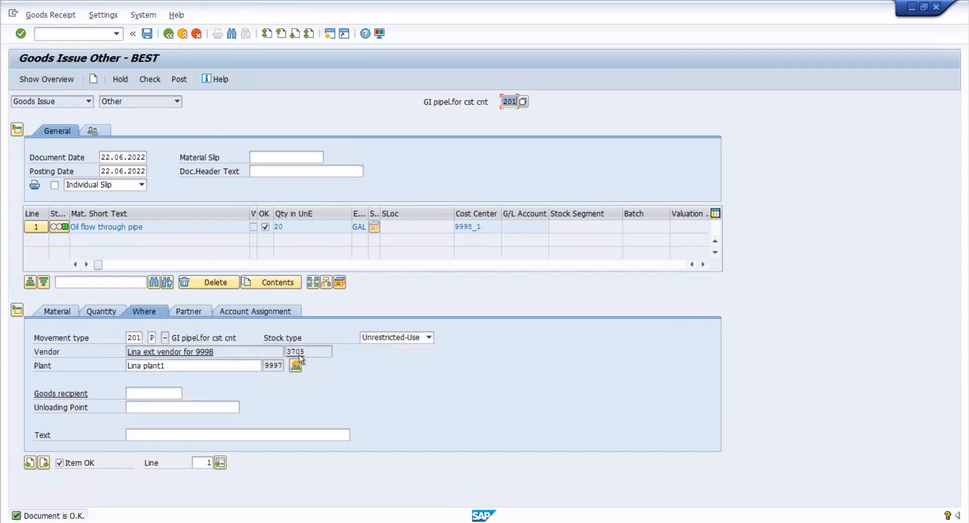
click(238, 312)
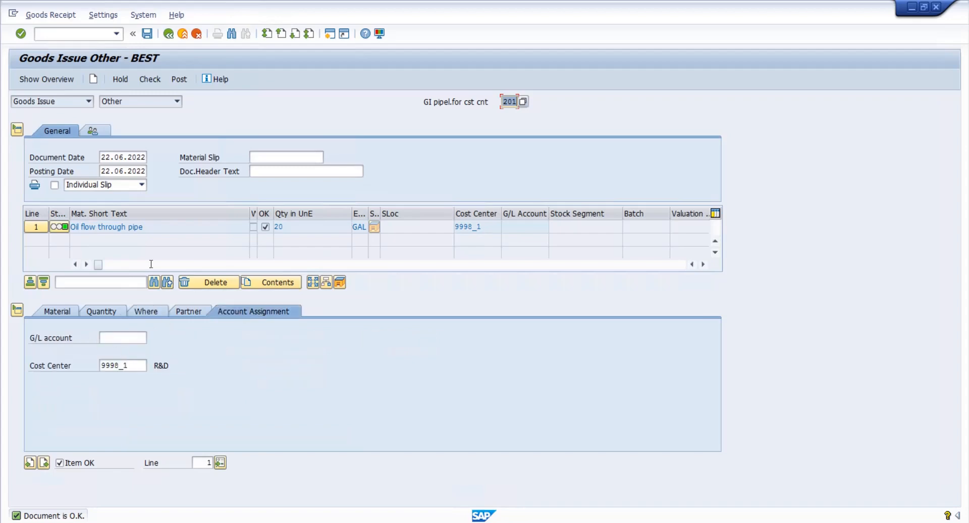
click(179, 79)
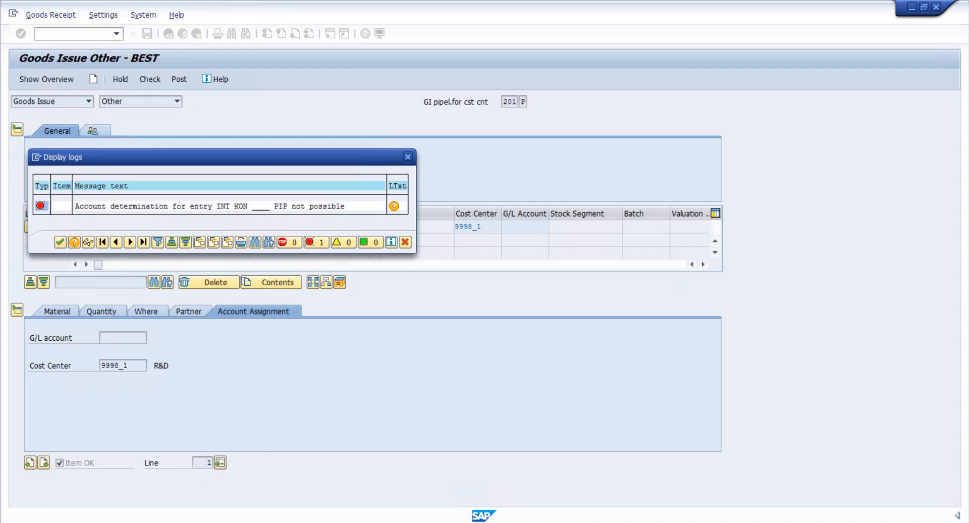
Step: Switch to the Create Material session and start transaction OBYC for automatic postings
click(202, 522)
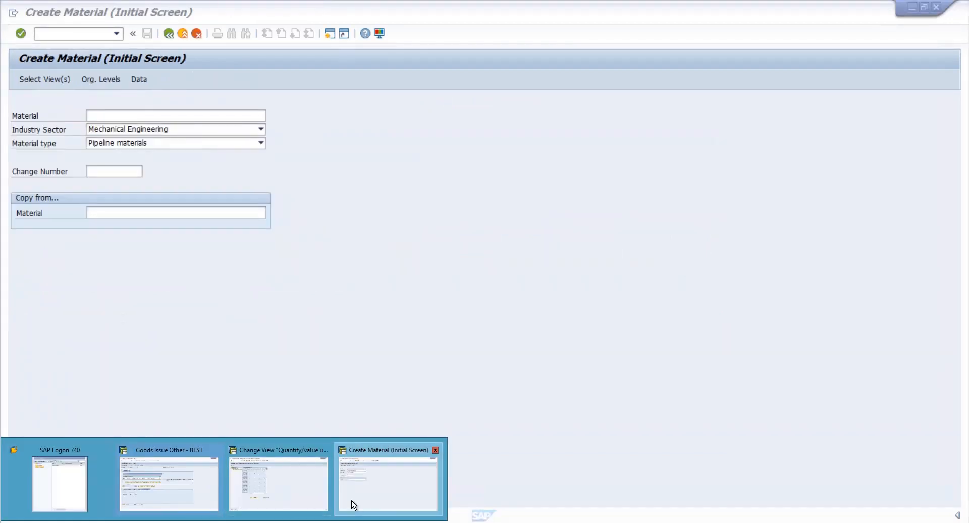
click(353, 504)
click(60, 34)
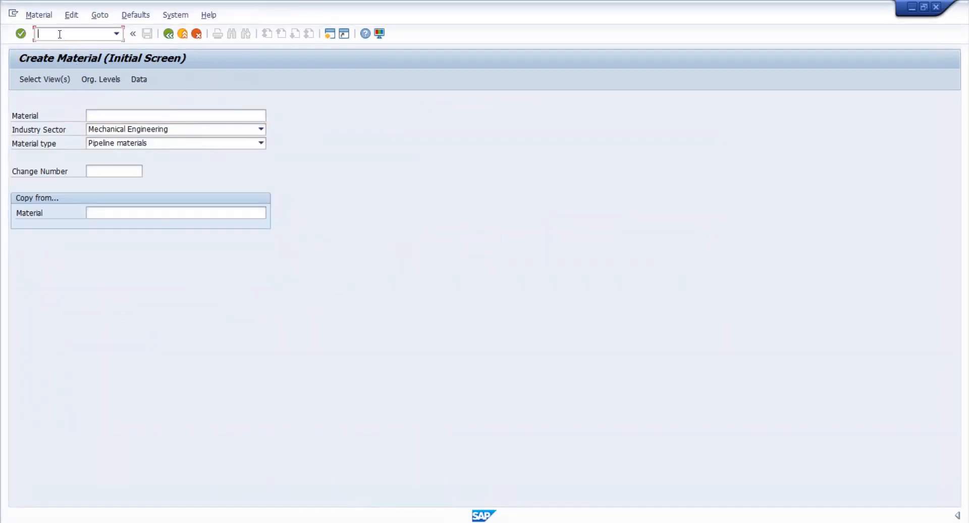
text(/nobyc)
key(Return)
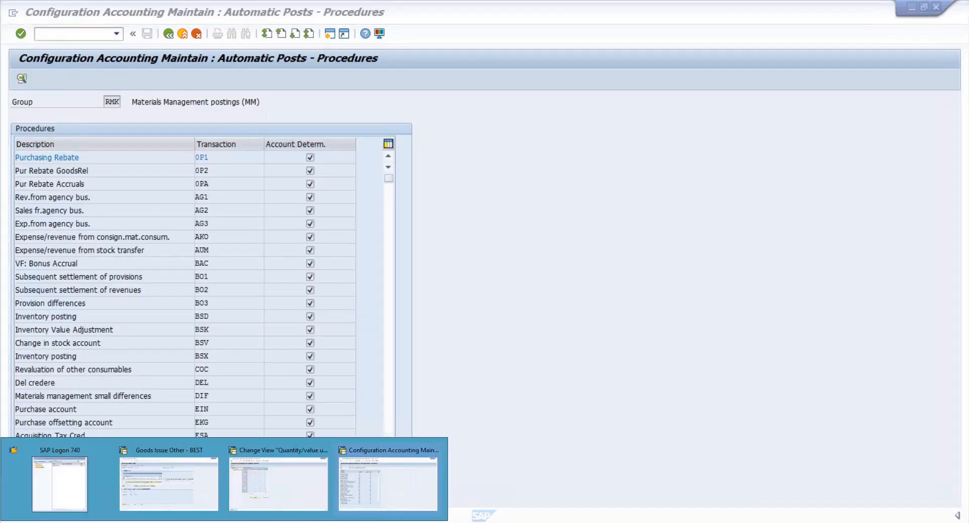
Step: Open the account assignment of procedure KON, Consignment payables, for chart of accounts INT
mouse_move(202, 490)
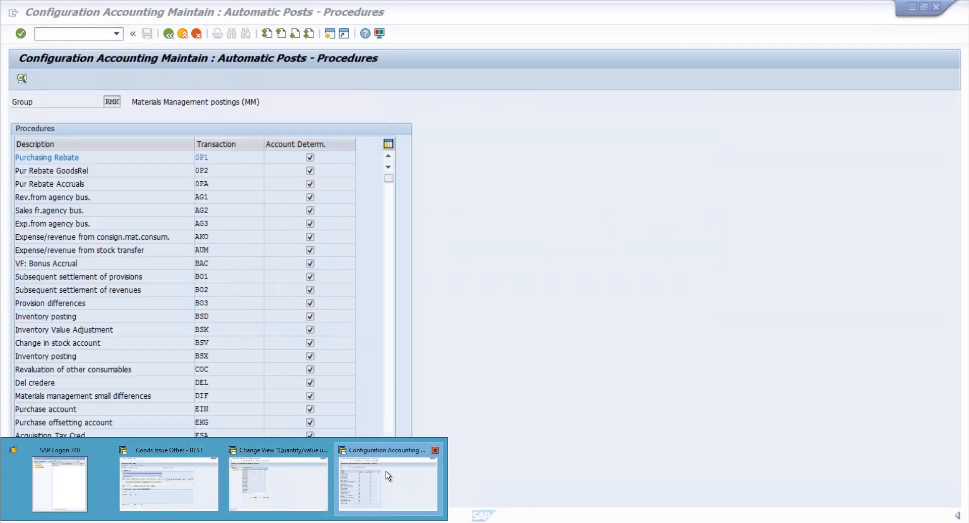
click(387, 475)
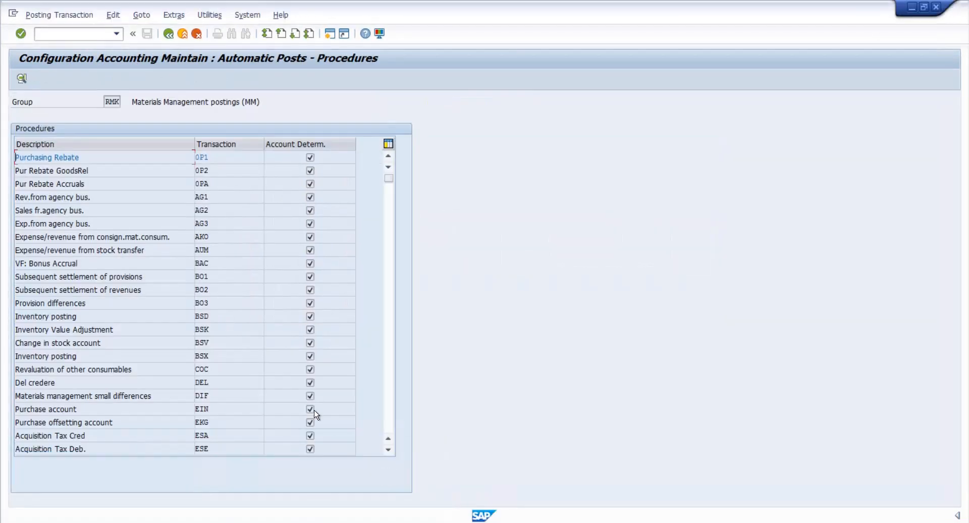
click(389, 367)
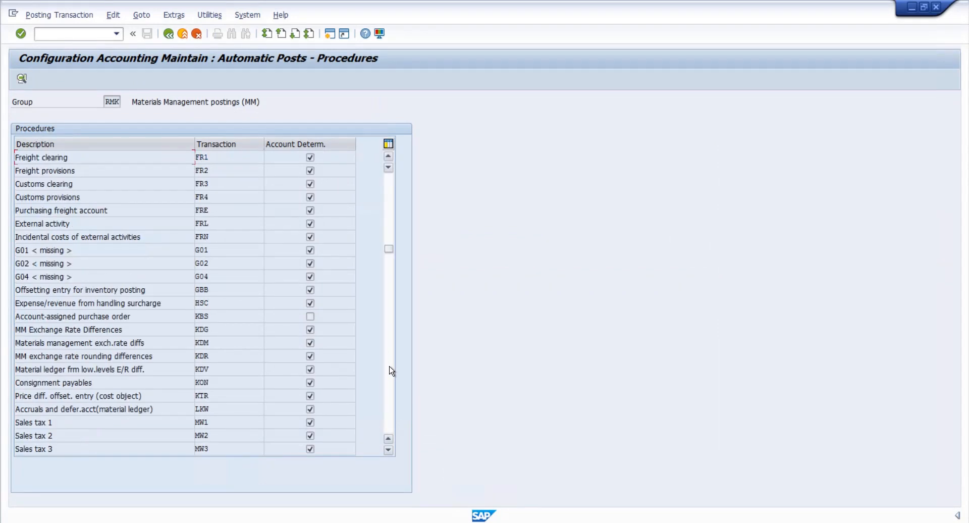
double_click(218, 382)
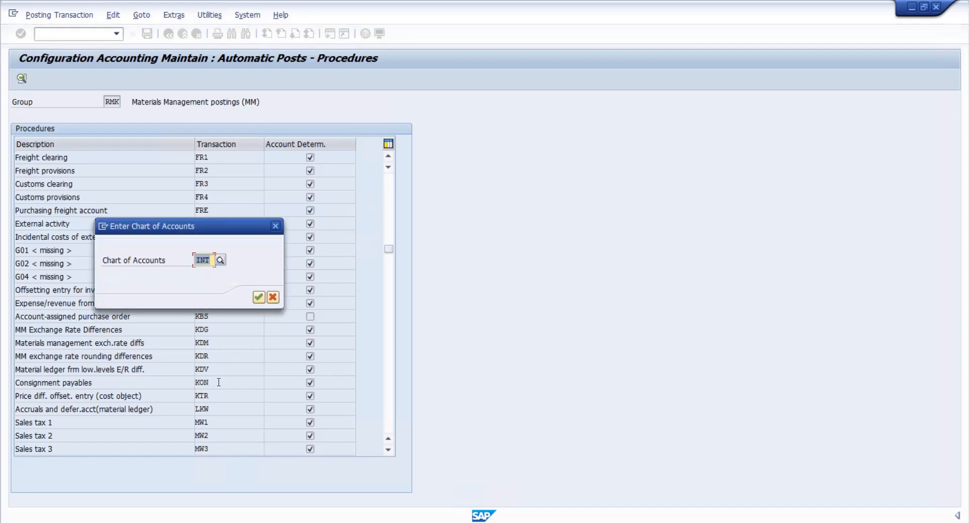
key(Return)
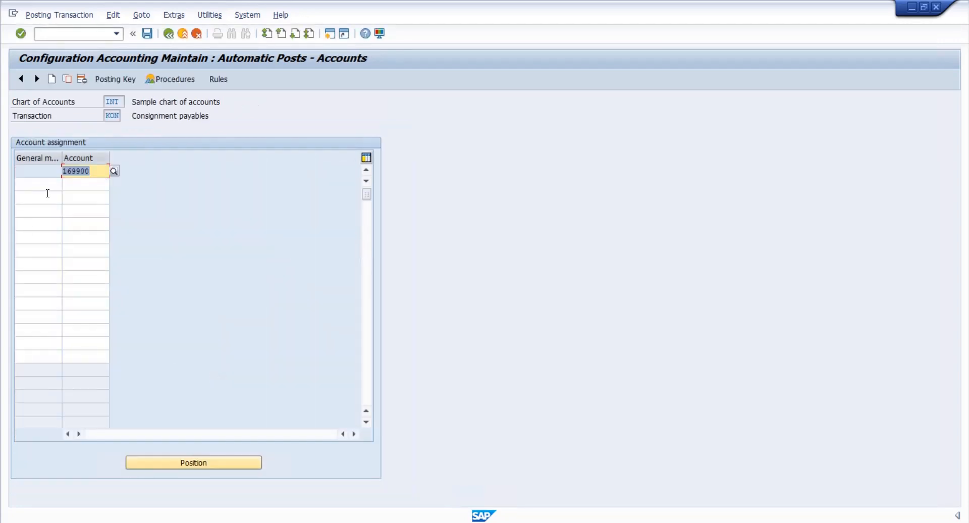
click(47, 183)
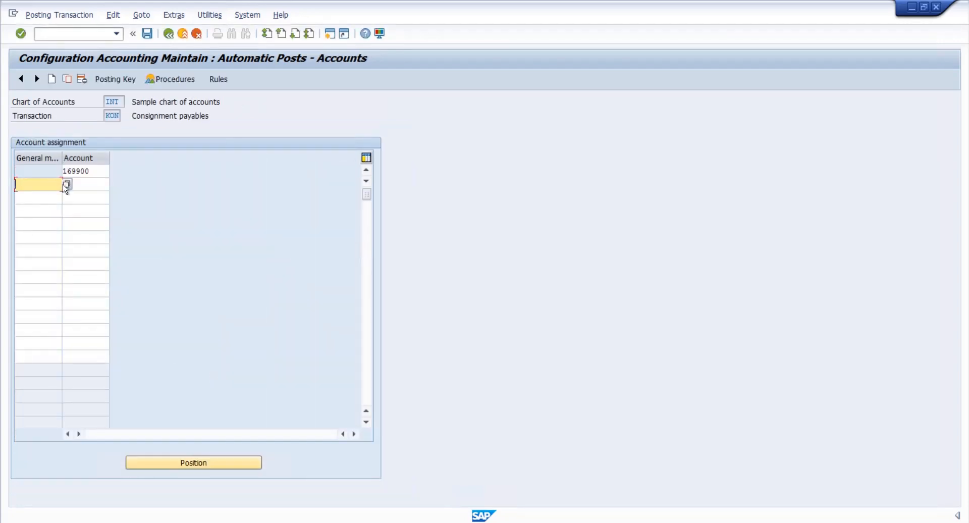
click(66, 184)
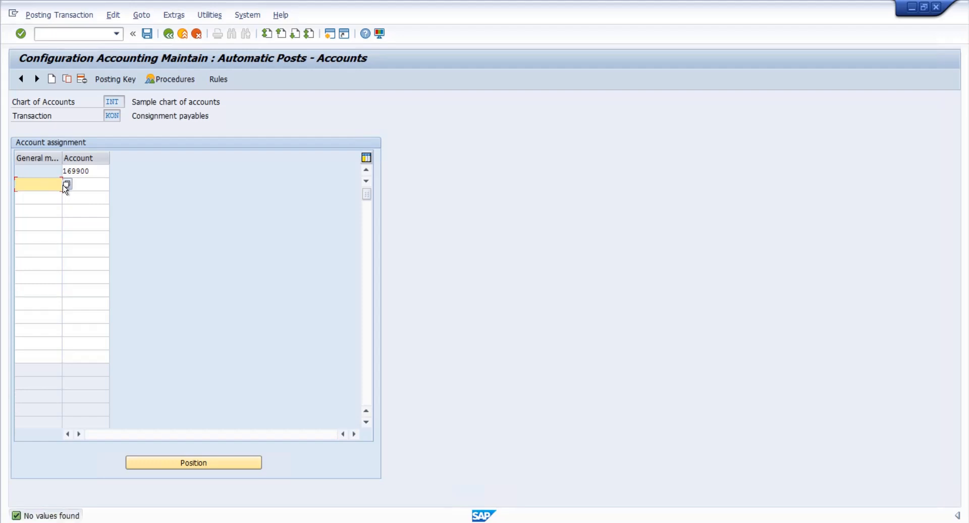
click(83, 185)
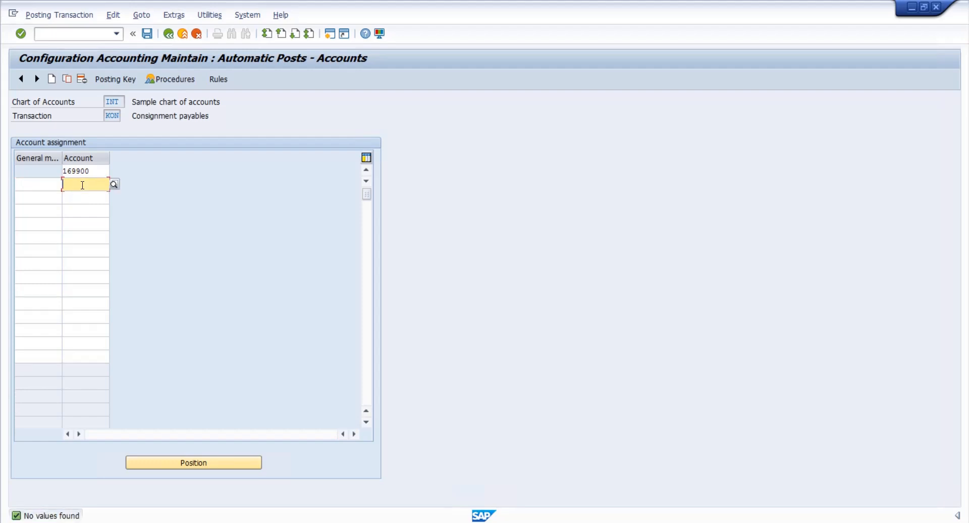
click(114, 184)
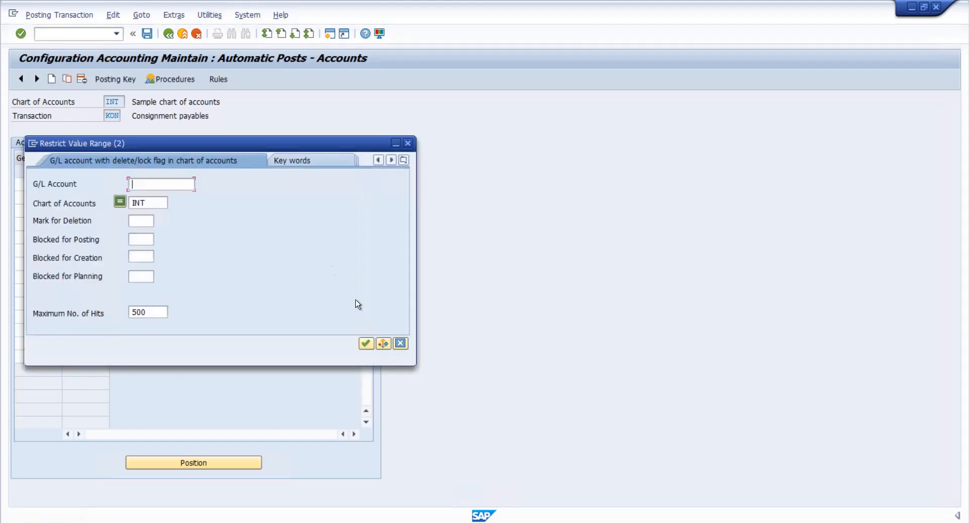
click(400, 344)
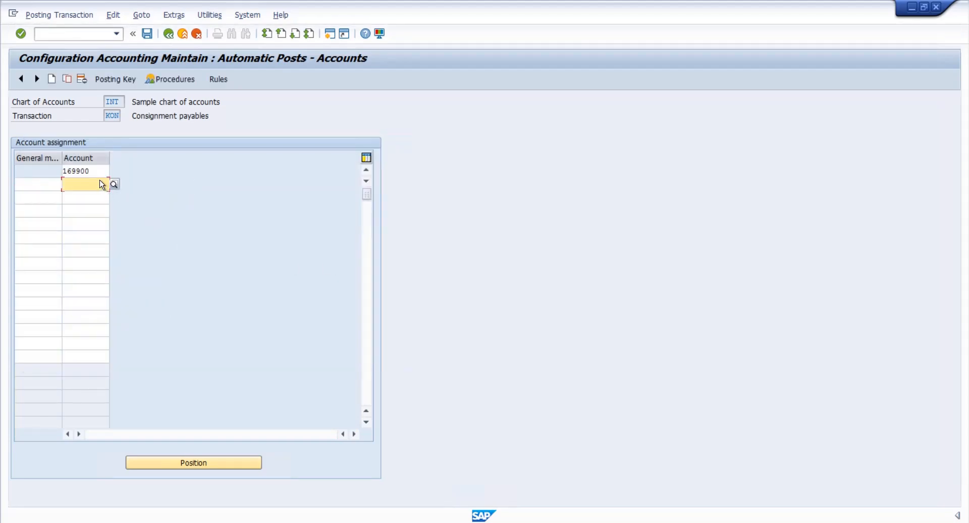
Step: Add general modification PIP with account 169900 to the KON account assignment and save it under the proposed customizing request
drag(96, 171, 51, 172)
key(ctrl+c)
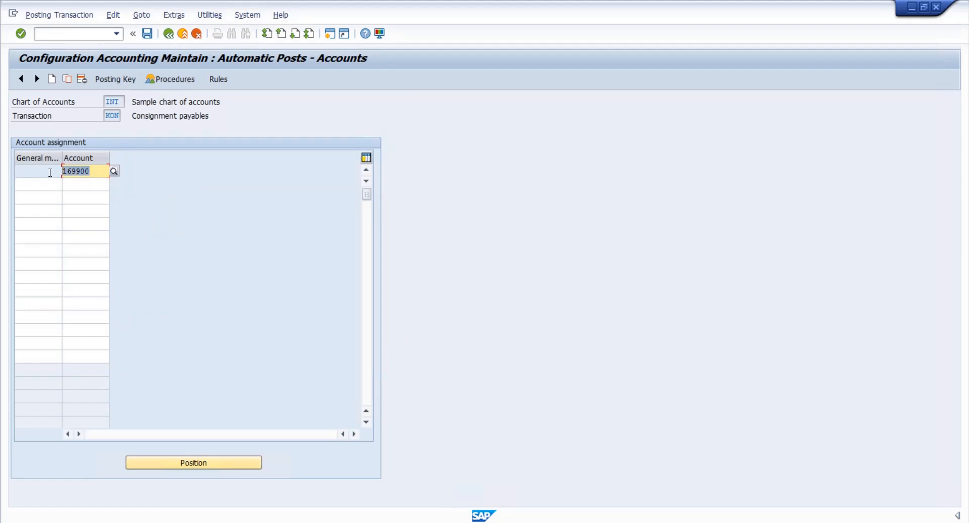
click(64, 173)
click(81, 187)
key(ctrl+v)
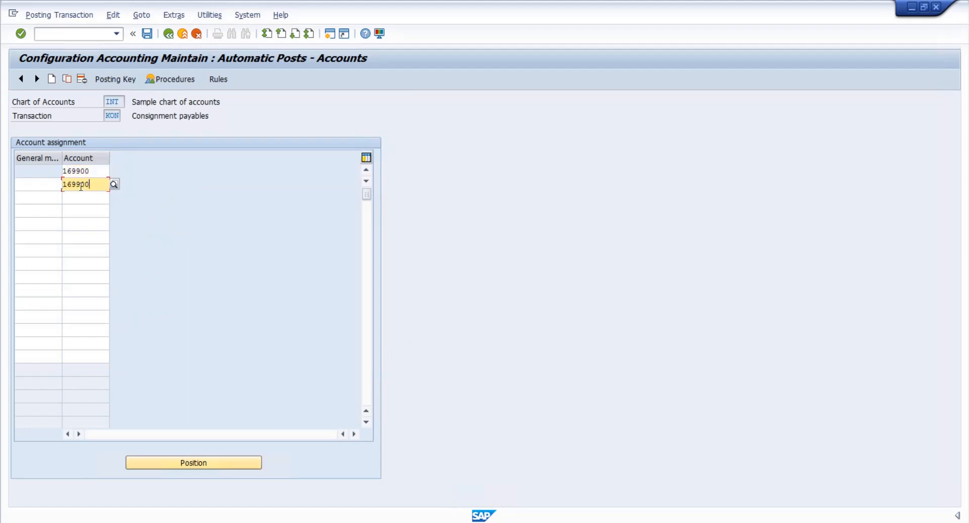
key(Return)
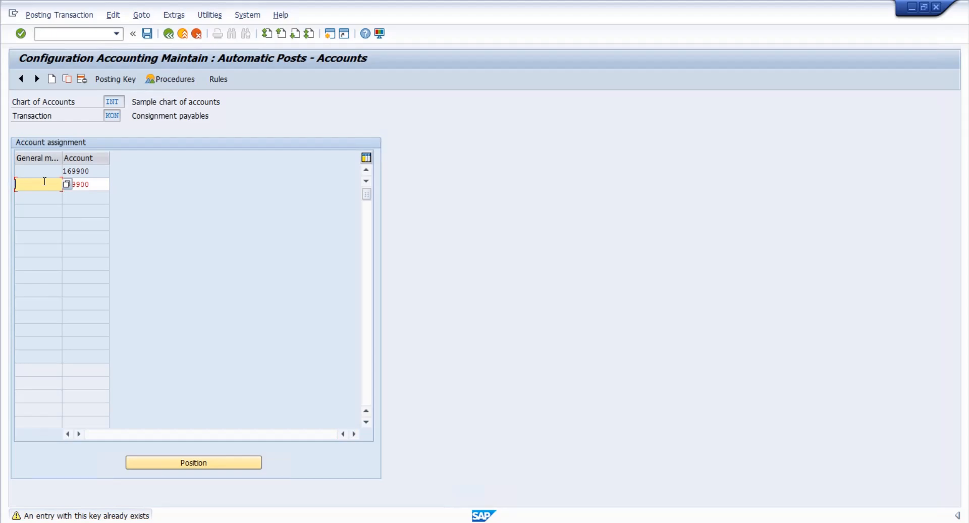
text(PIP)
key(Return)
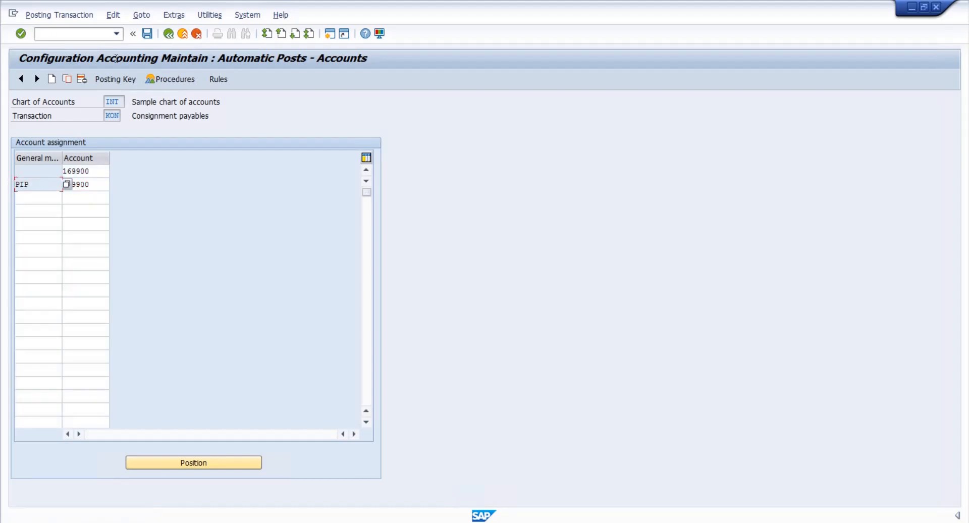
click(147, 34)
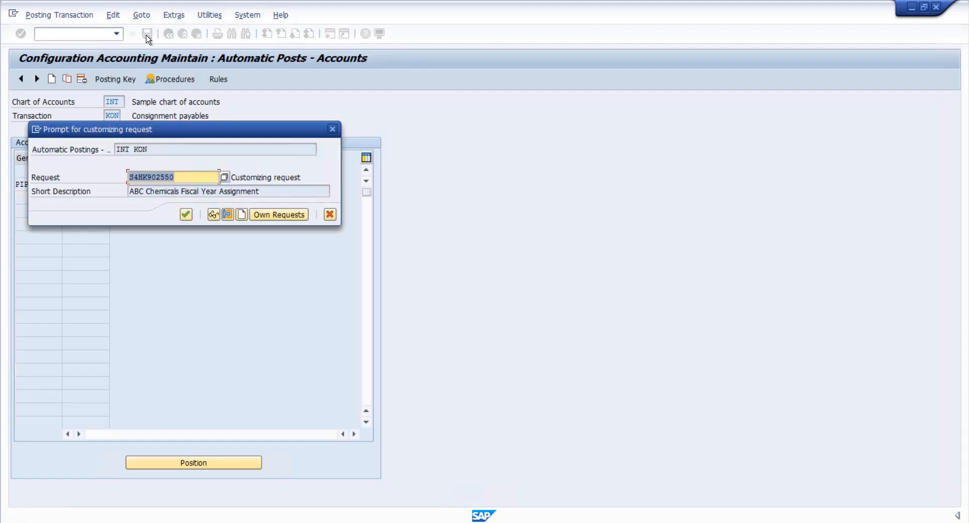
click(185, 216)
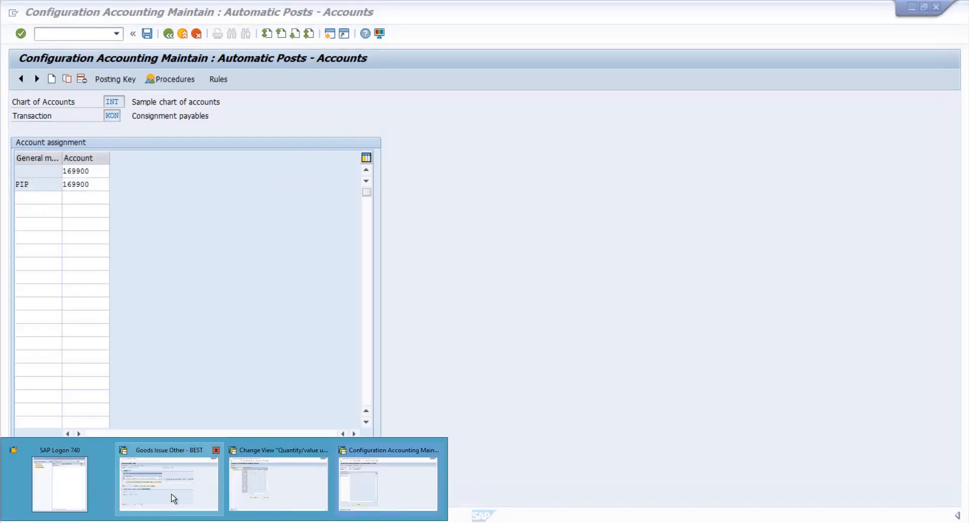
Step: Return to the goods issue session, close the error log, check the document again and post it
click(174, 498)
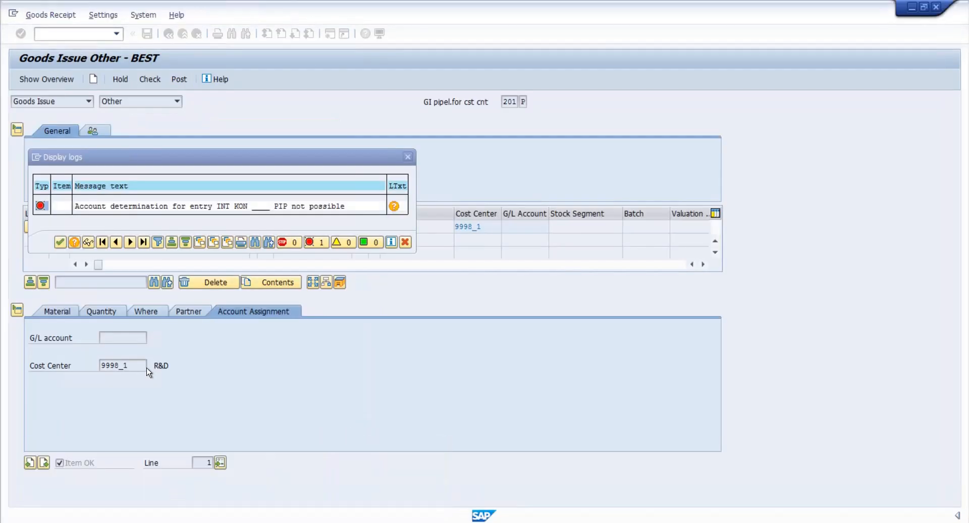
click(60, 242)
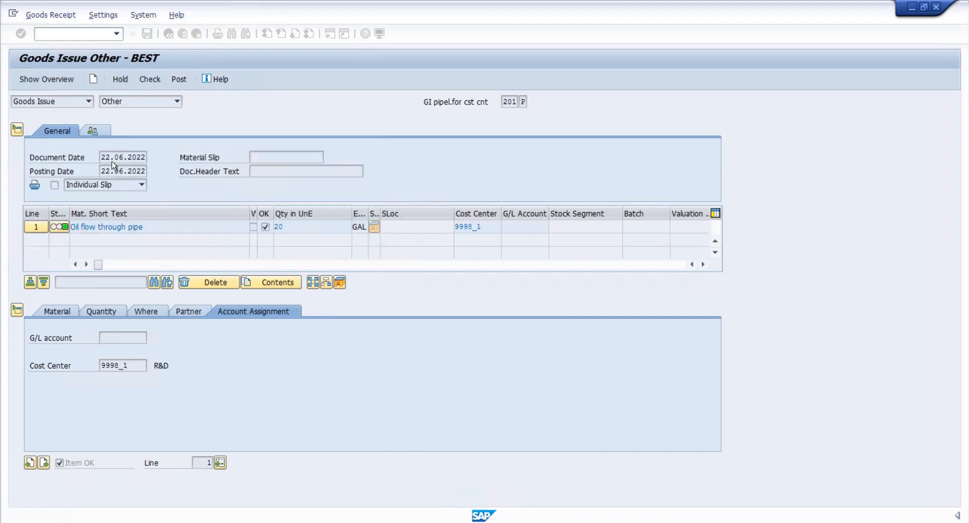
click(147, 81)
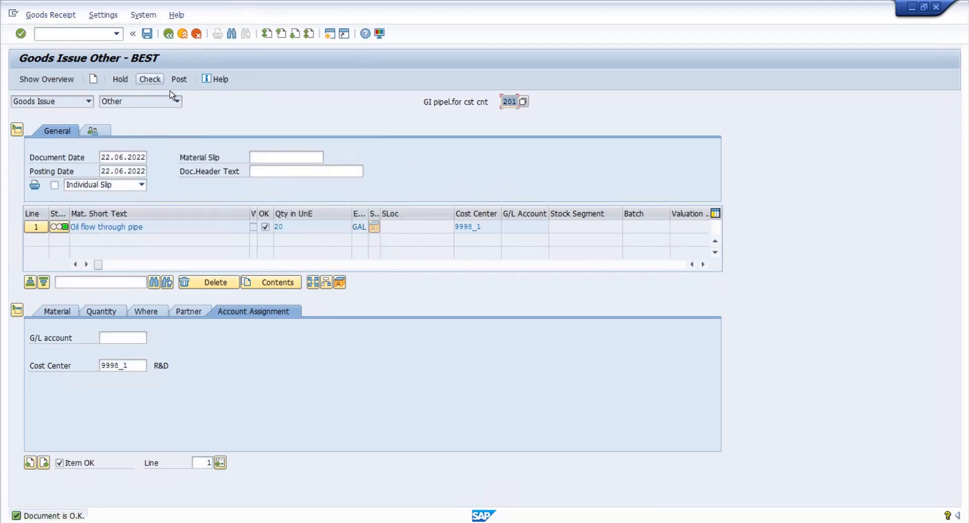
click(176, 79)
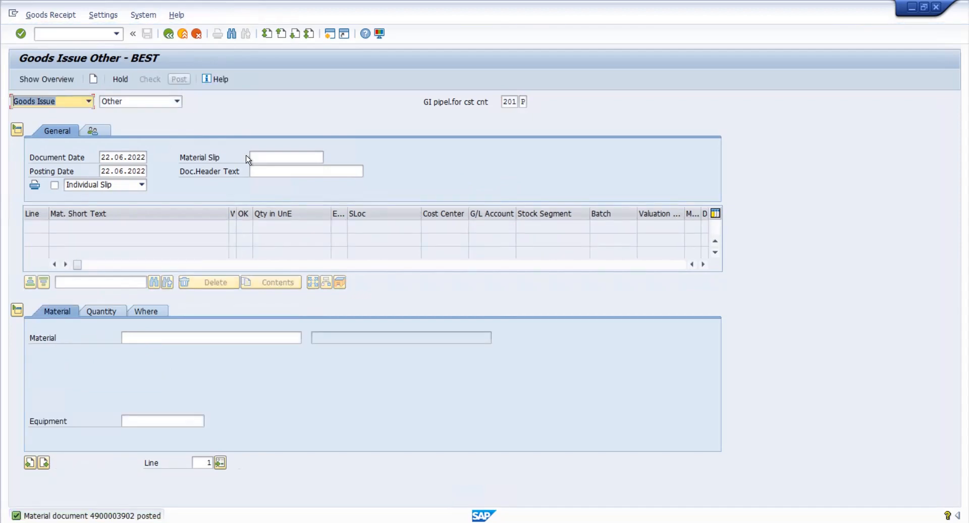
Step: Display the posted material document and view its document information
click(89, 101)
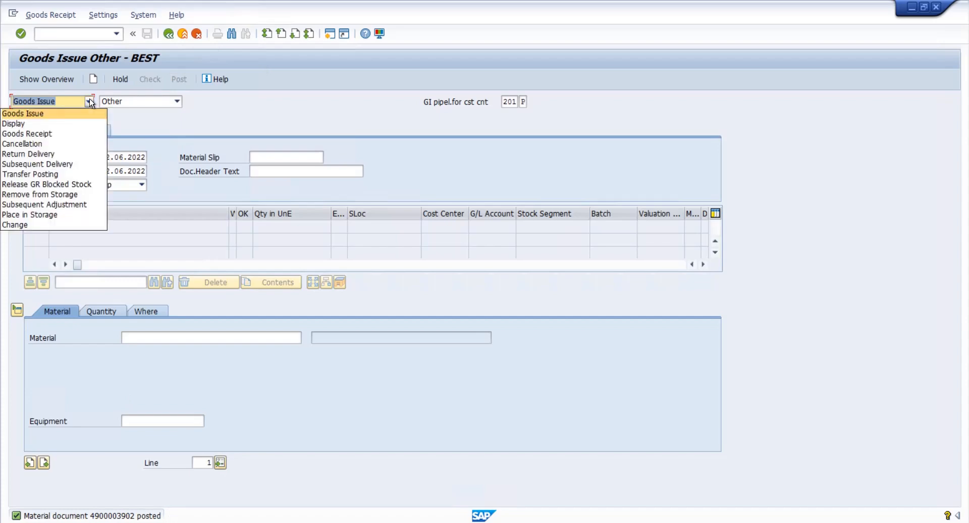
click(48, 125)
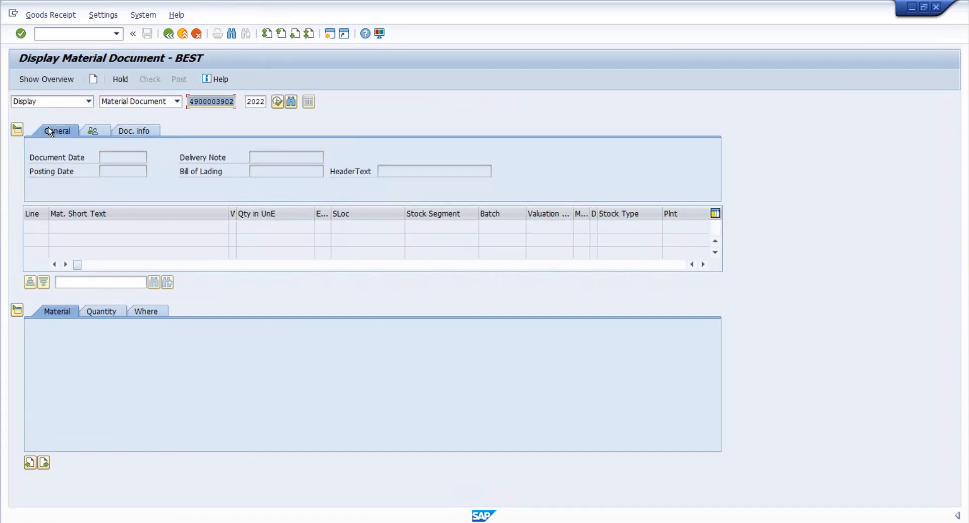
click(137, 135)
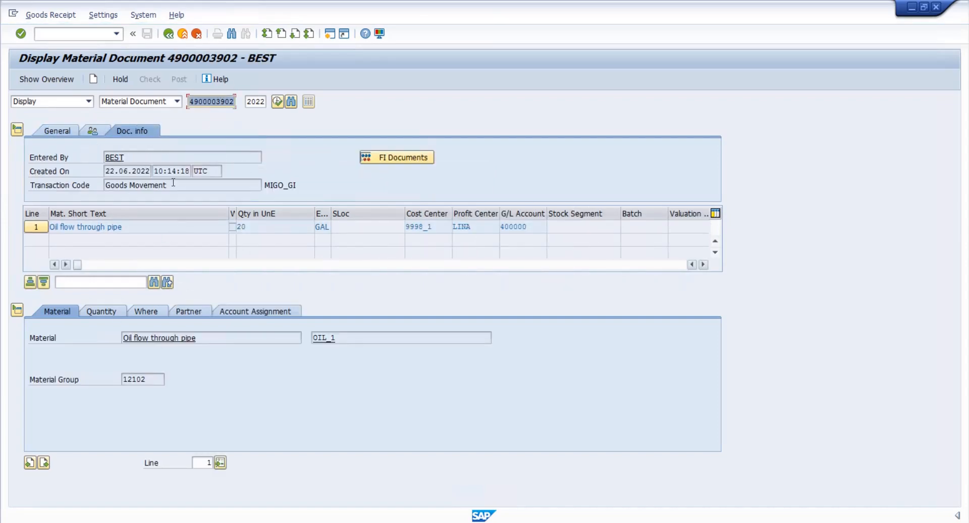
Step: Leave the material document display and start MRKO, Consignment and Pipeline Settlement, under Logistics Invoice Verification's automatic settlement
click(170, 33)
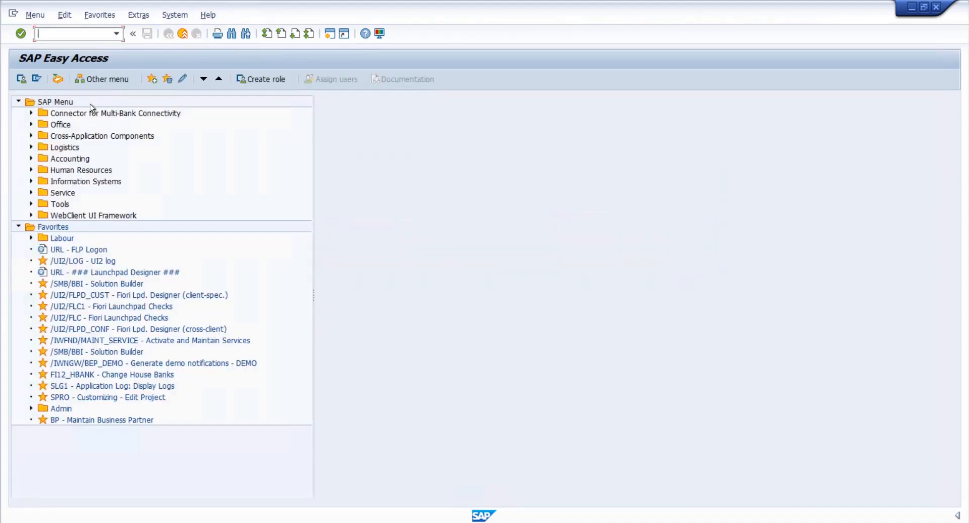
click(31, 147)
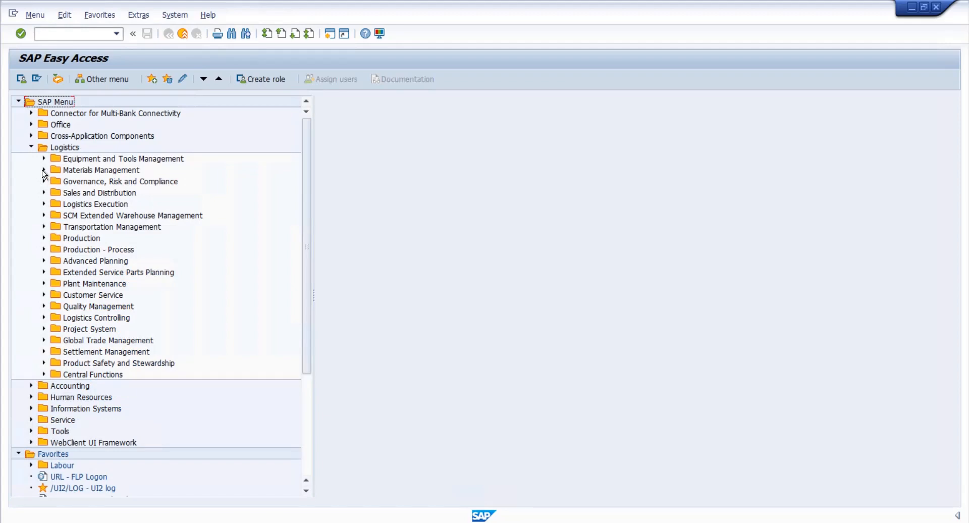
click(43, 170)
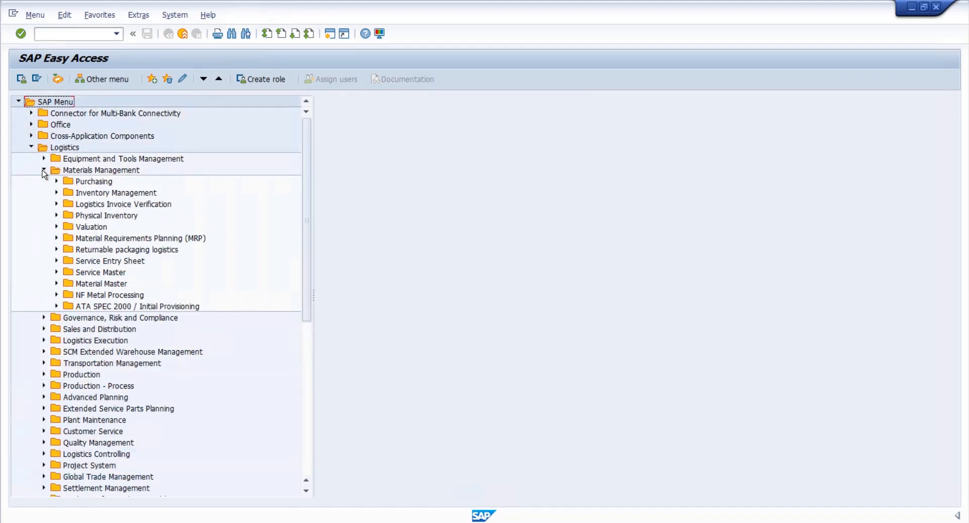
click(56, 204)
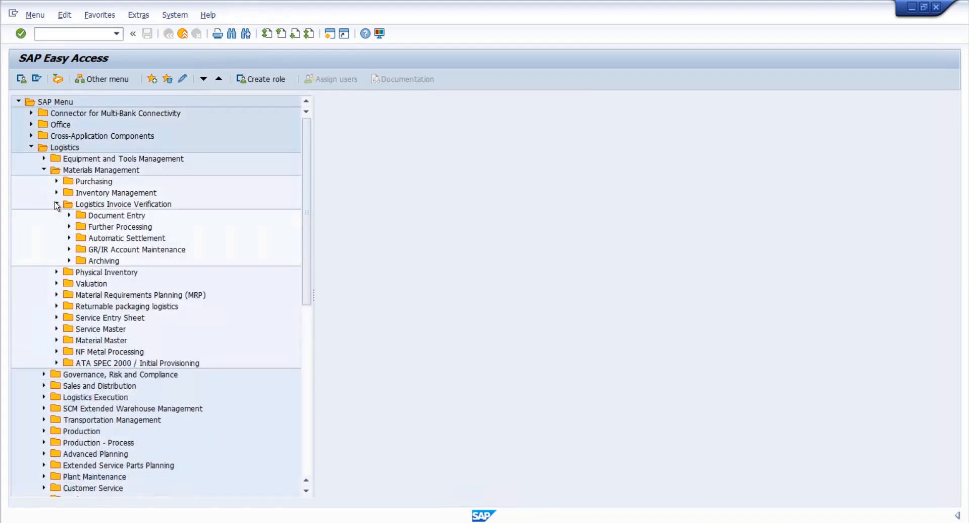
click(70, 238)
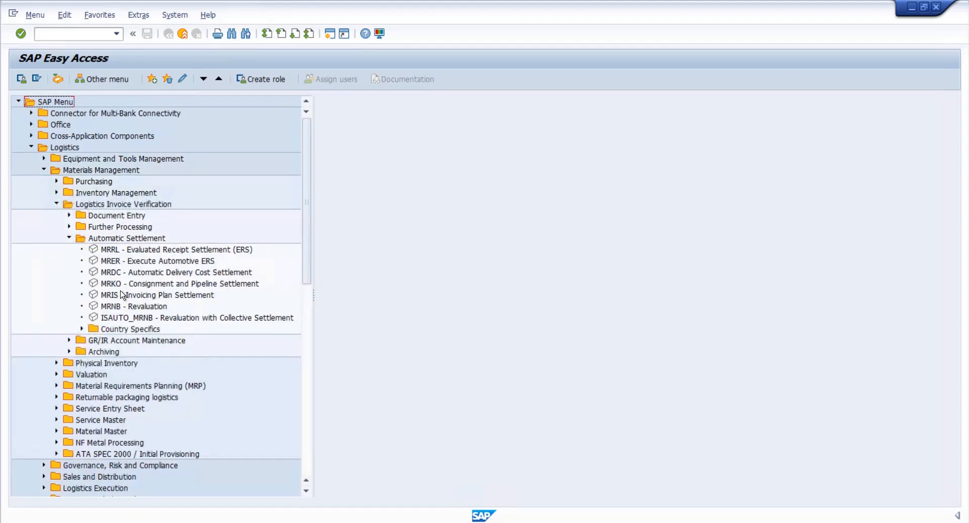
click(154, 285)
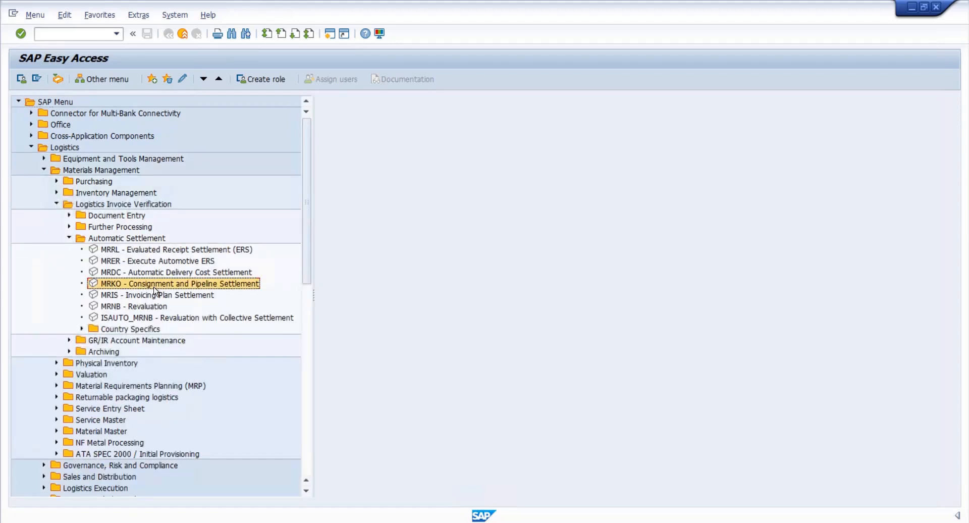
double_click(126, 286)
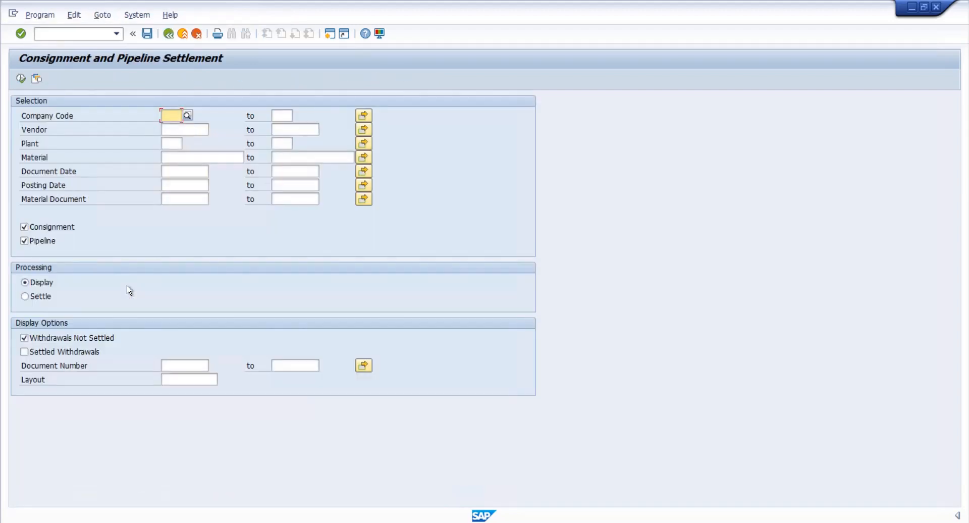
Step: Select company code 9998, plant 9997 and material OIL_1, and display the consignment and pipeline withdrawals not yet settled
text(999)
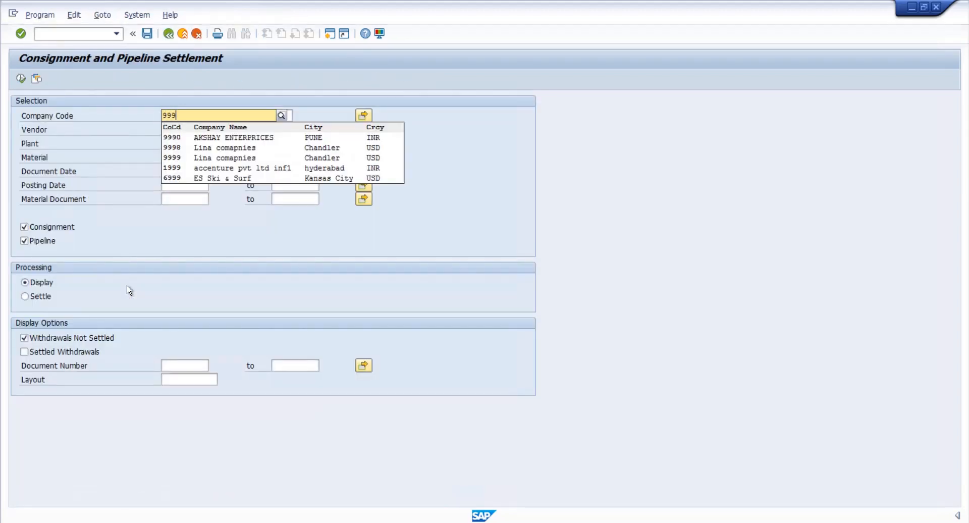
text(8)
key(Tab)
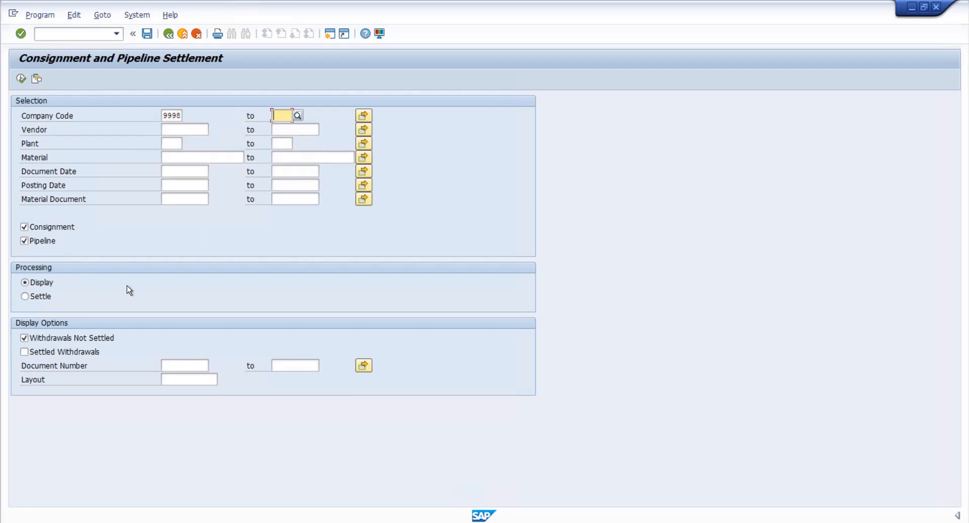
click(171, 143)
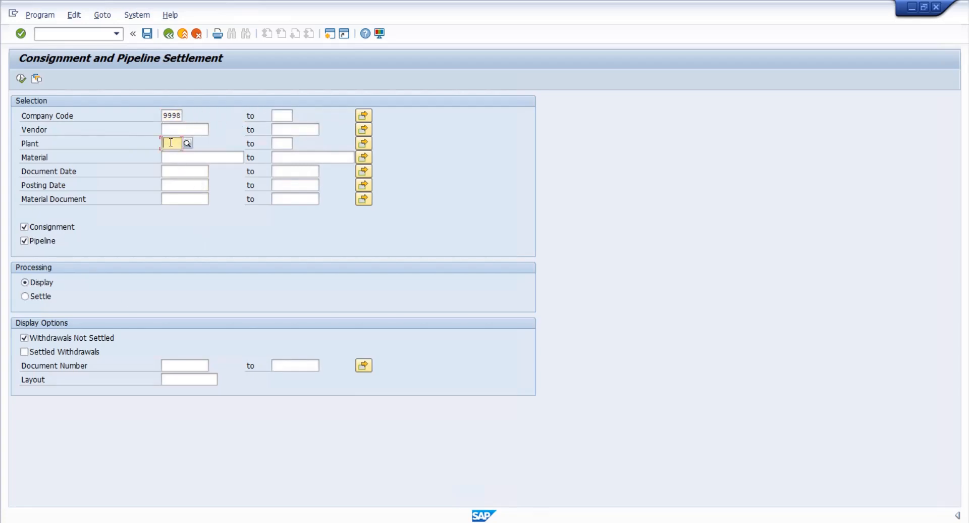
text(9997)
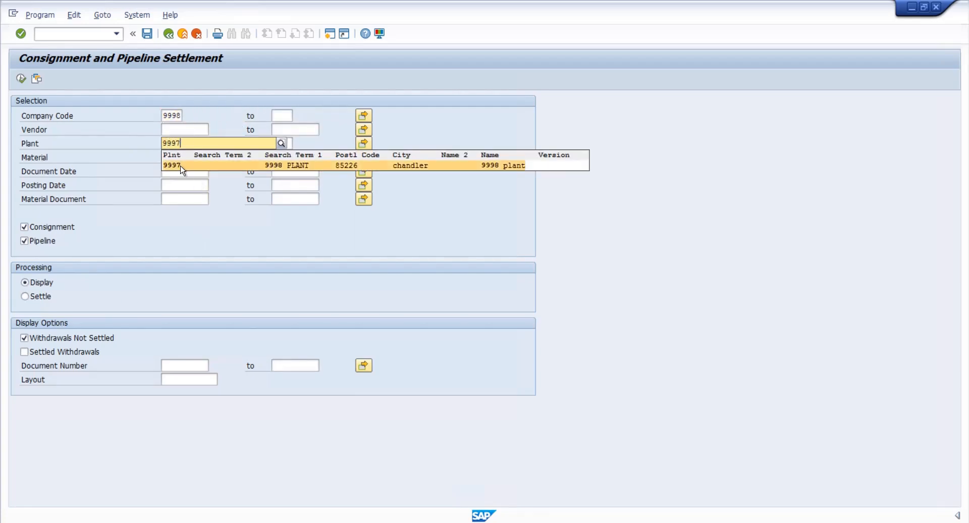
click(183, 167)
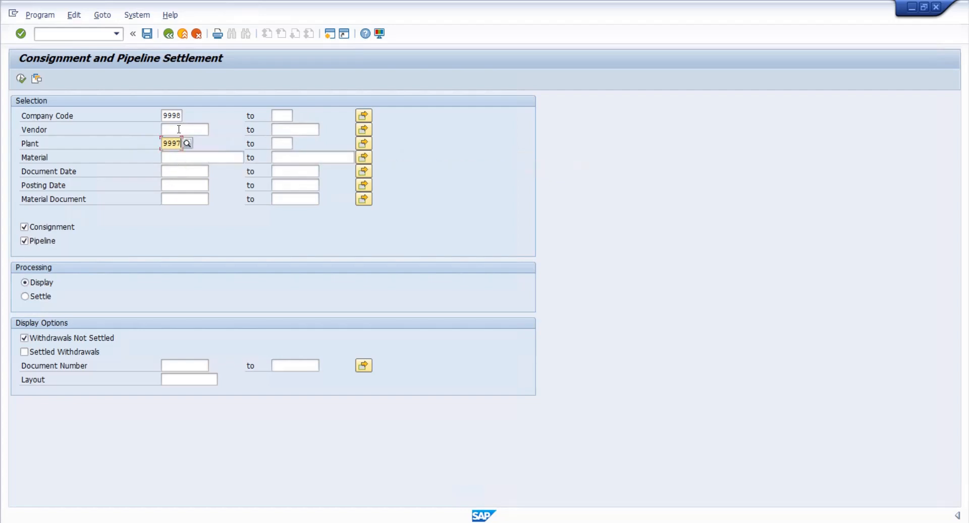
click(176, 157)
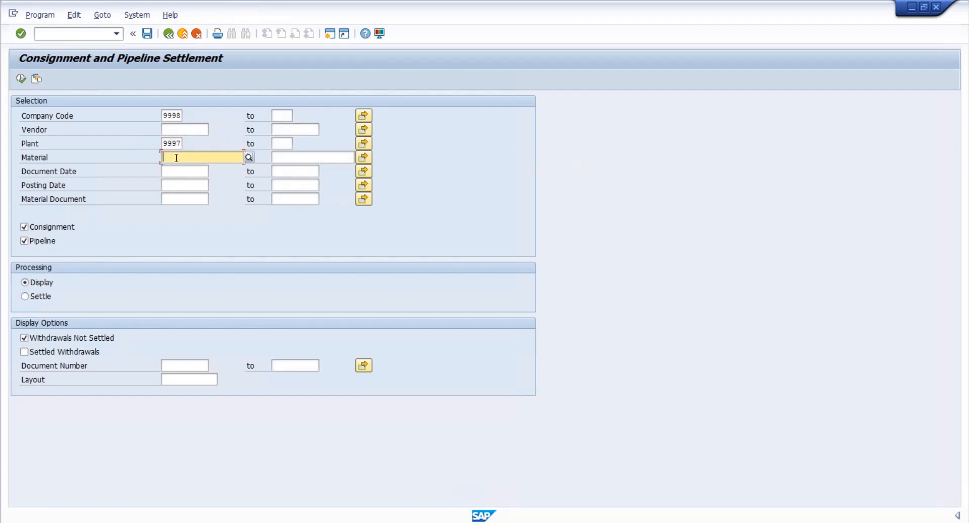
text(oil)
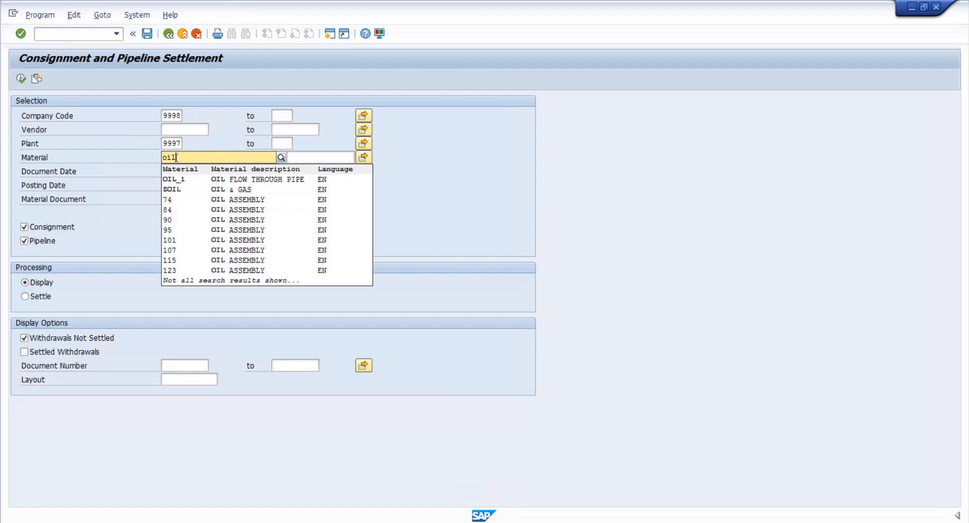
key(Down)
key(Return)
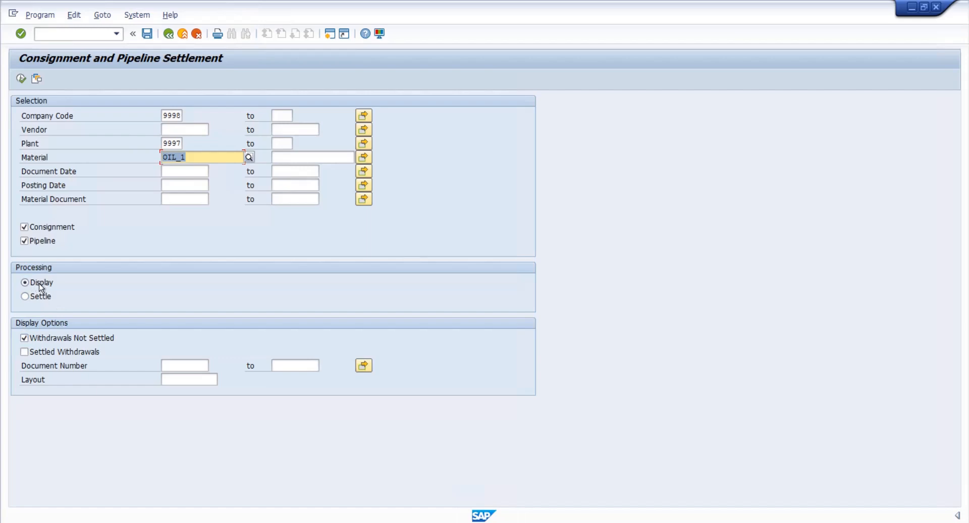
click(20, 79)
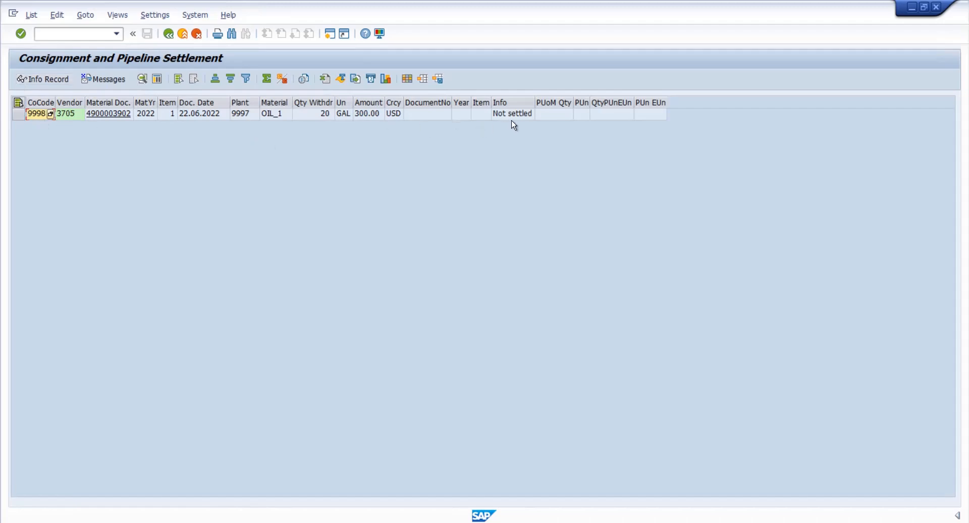
Step: Return to the selection, change the processing mode to Settle and execute the settlement for OIL_1
click(168, 35)
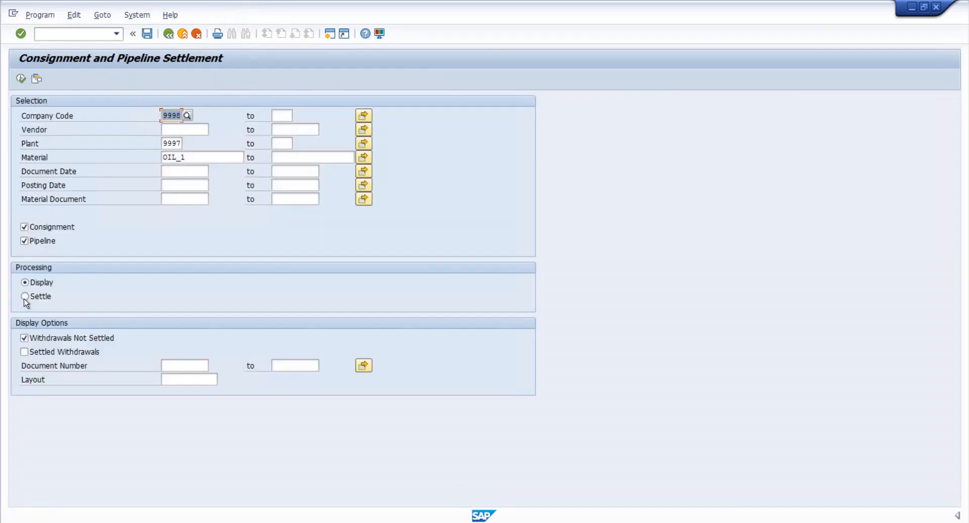
click(25, 297)
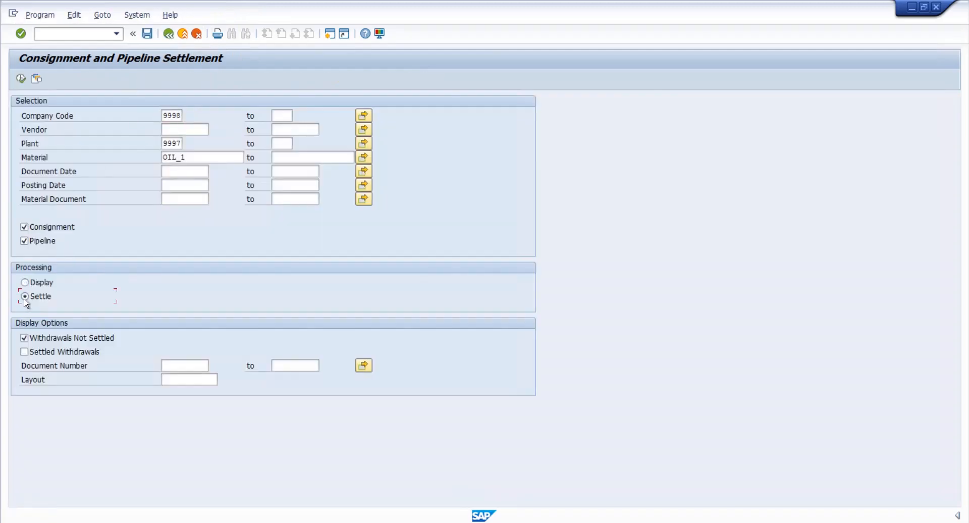
click(22, 79)
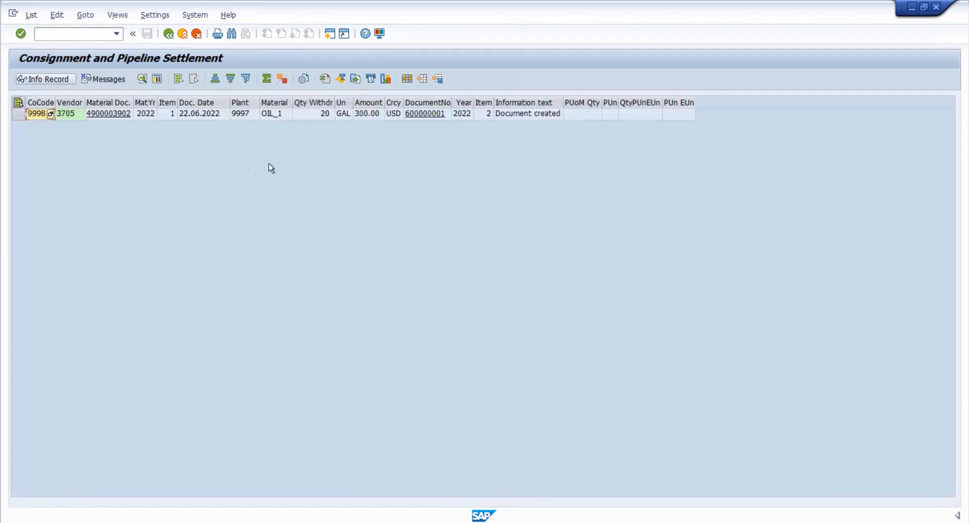
Step: Open the accounting document from the settlement list, go back to the list and open it again
click(425, 114)
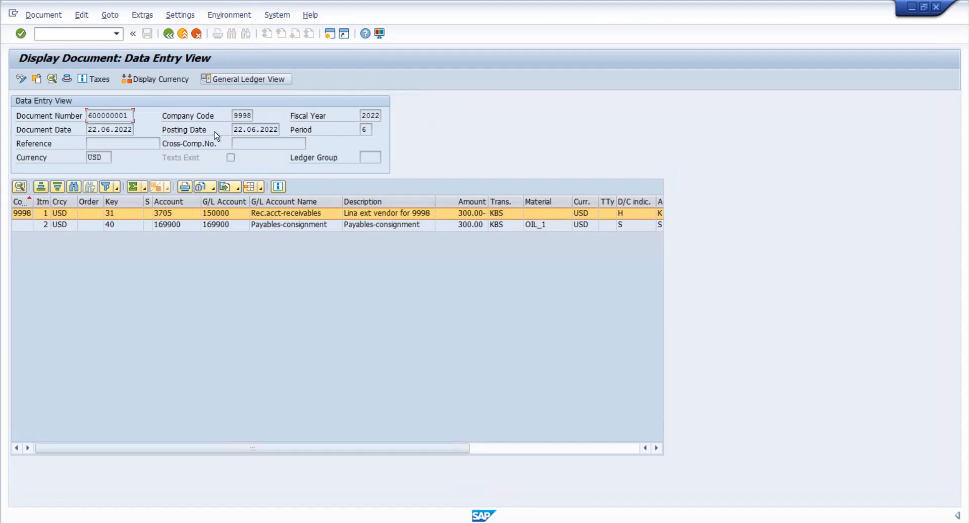
click(169, 34)
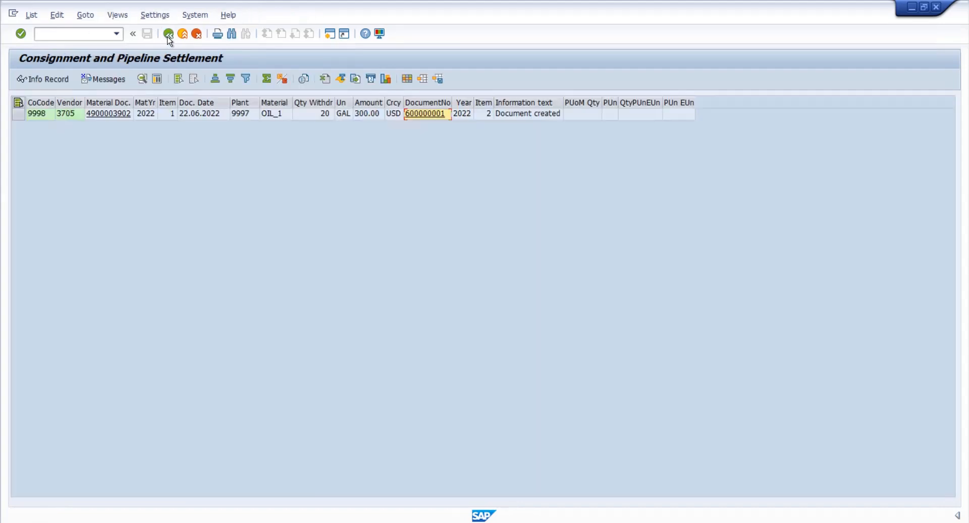
click(428, 116)
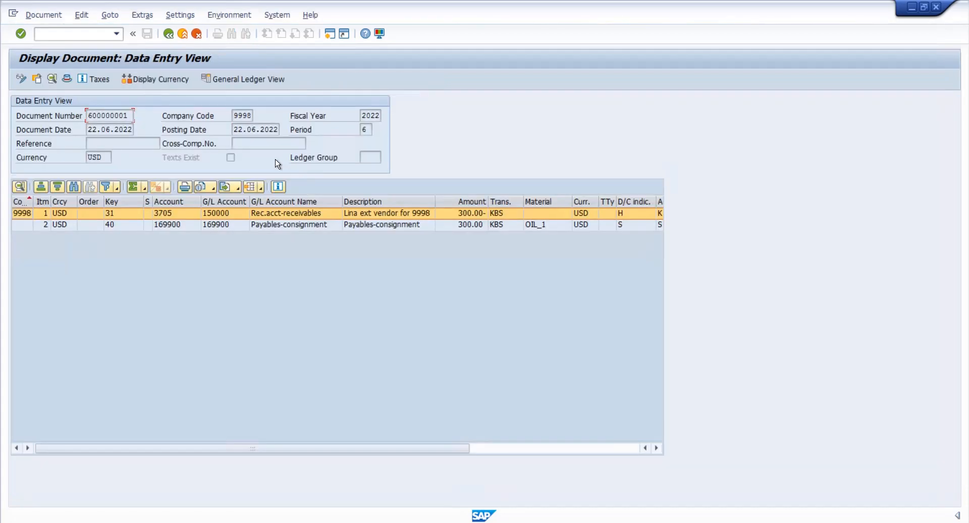
Step: Try to display the original document behind the settlement's accounting document, then return to the data entry view
click(235, 15)
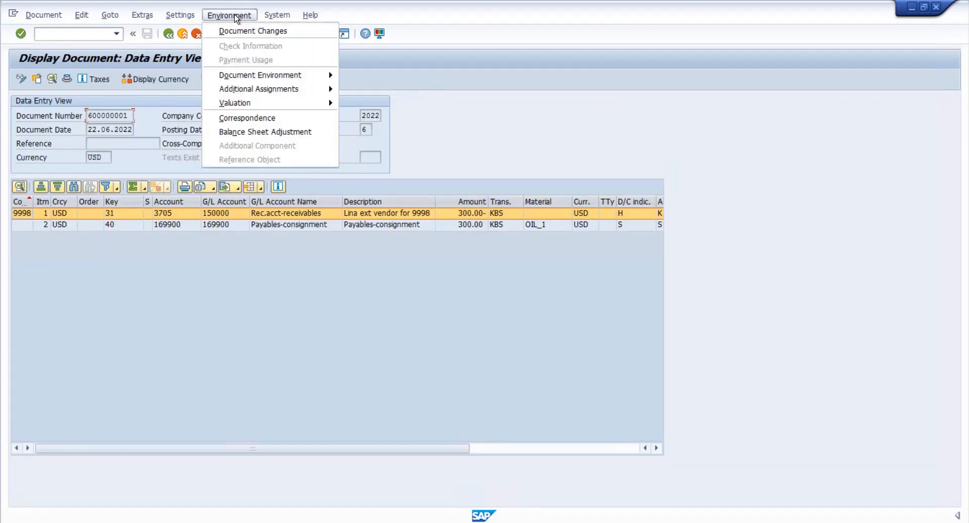
mouse_move(289, 75)
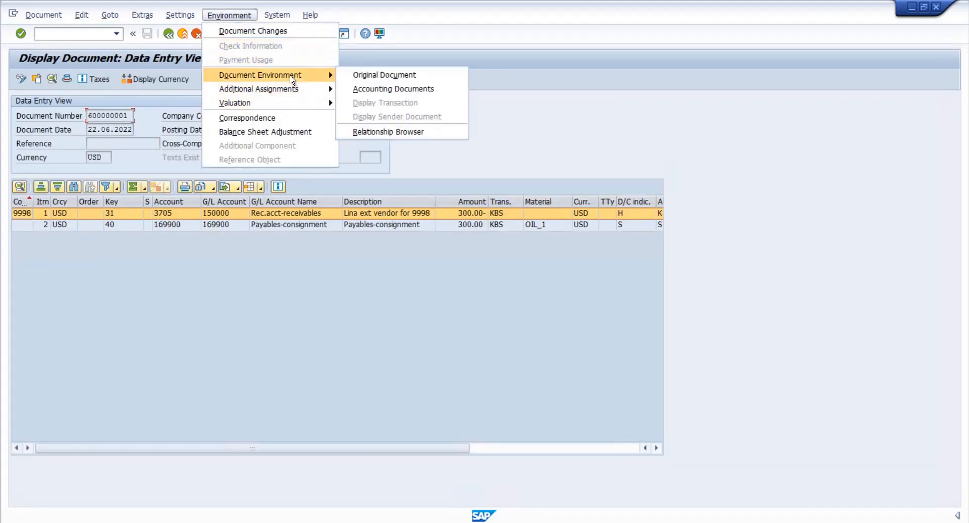
click(355, 75)
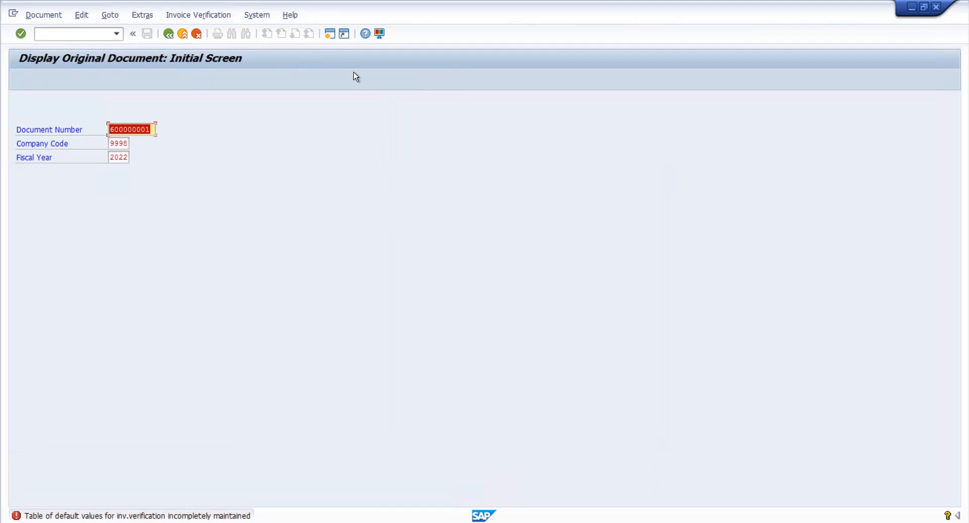
key(Return)
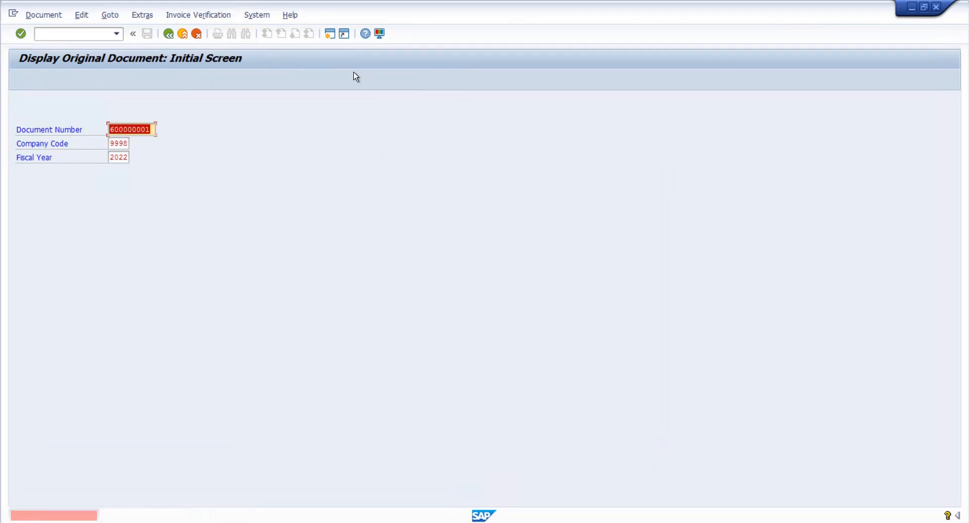
click(169, 34)
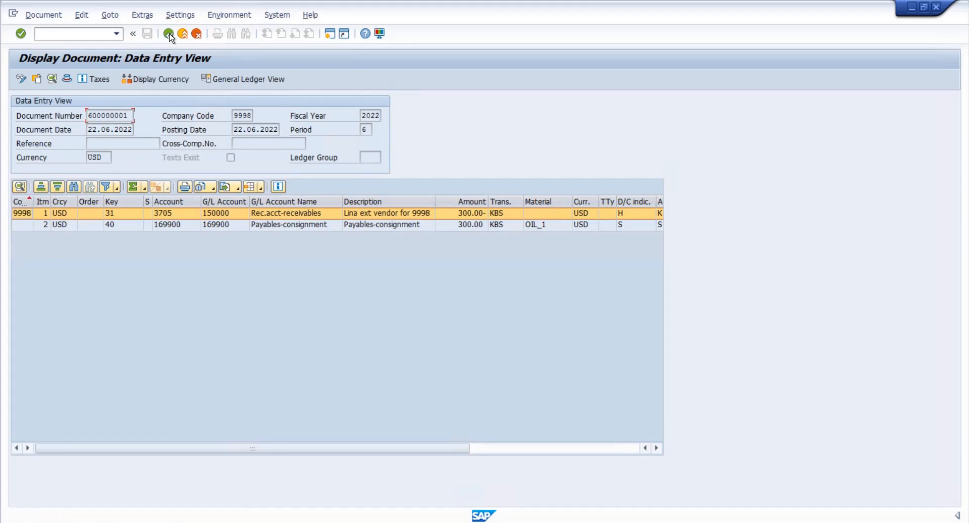
Step: Request the related accounting documents, and inspect the reference key in the settlement document's header
click(231, 16)
mouse_move(243, 75)
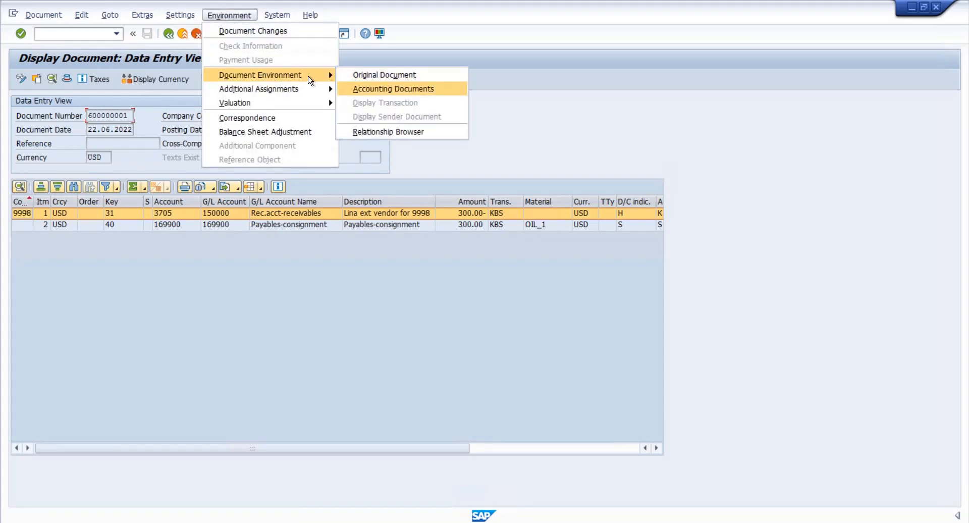
click(359, 88)
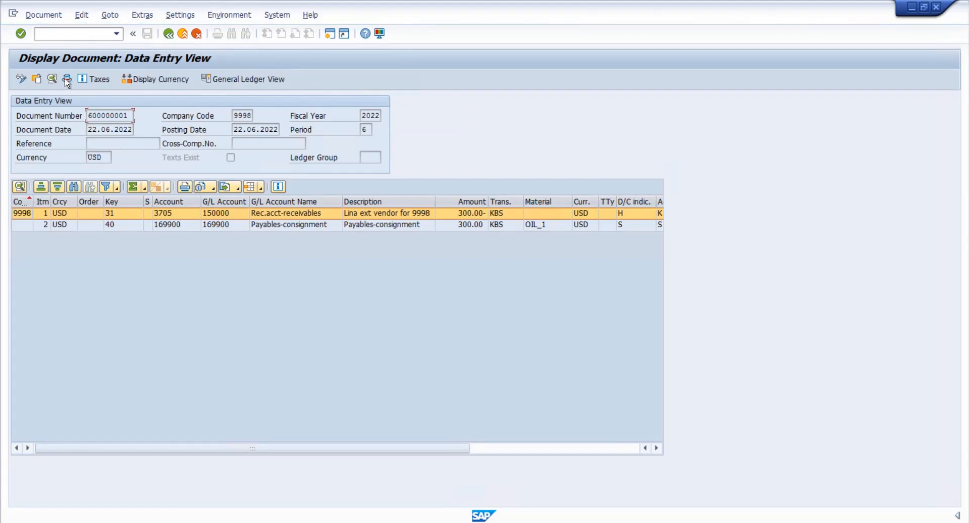
click(66, 79)
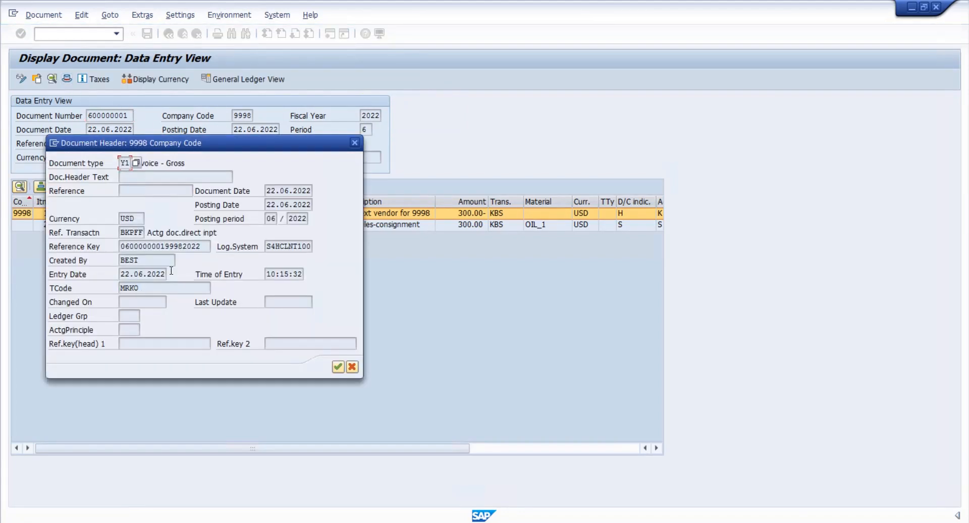
drag(202, 246, 120, 246)
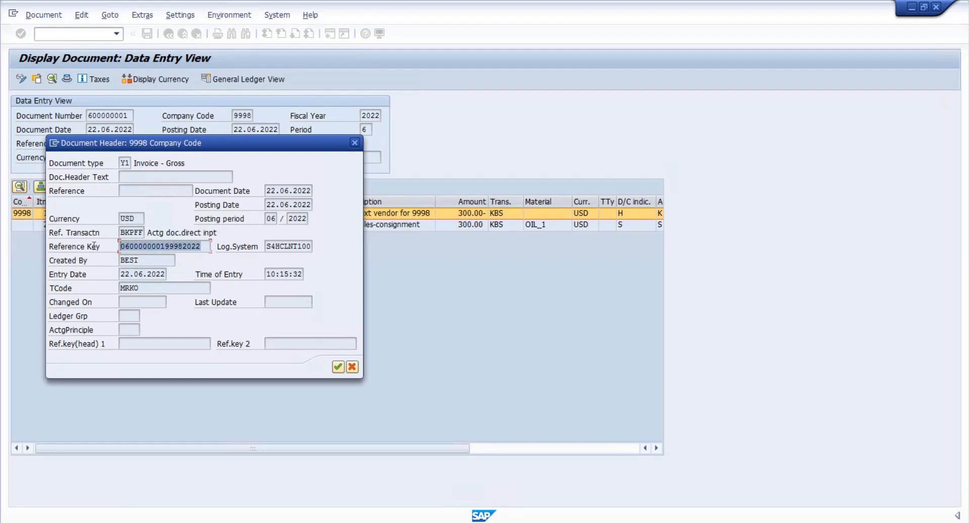
click(352, 367)
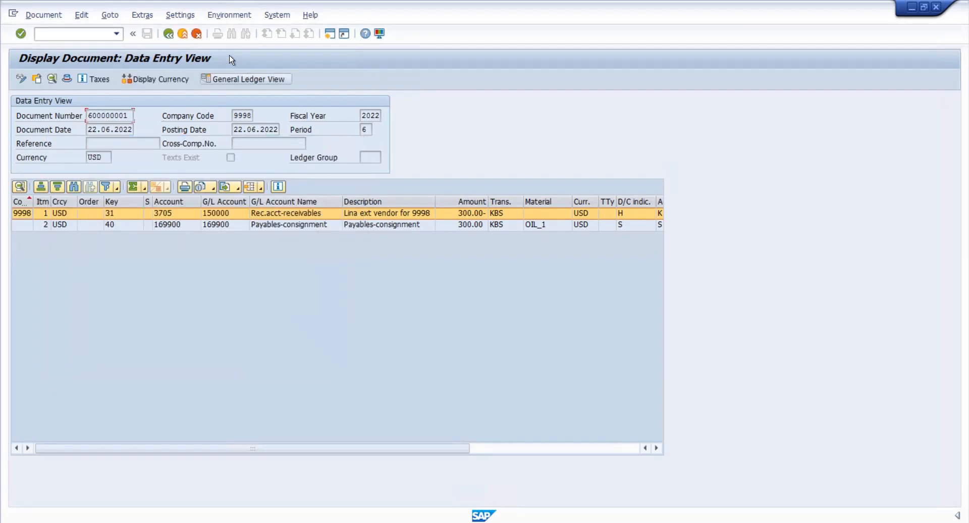
Step: Request the settlement document's original document once more after closing its header details
click(222, 19)
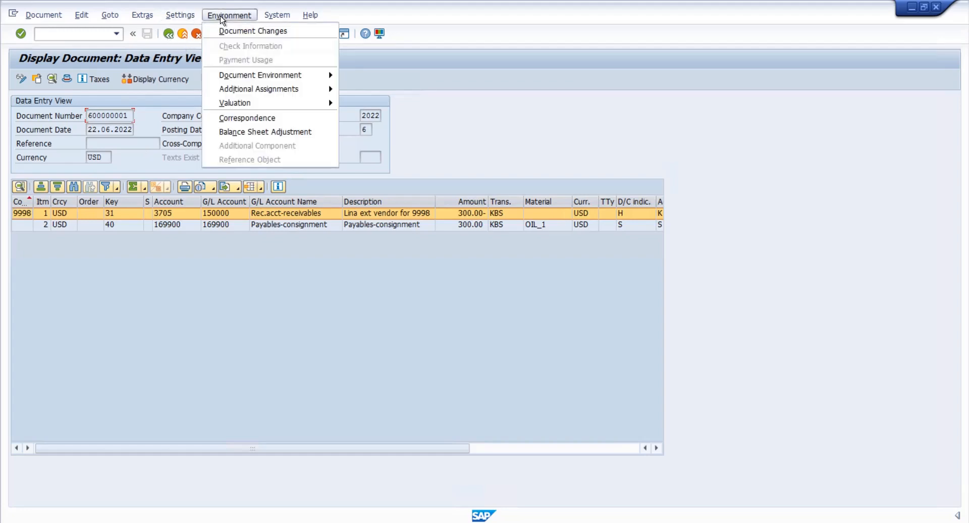
mouse_move(327, 79)
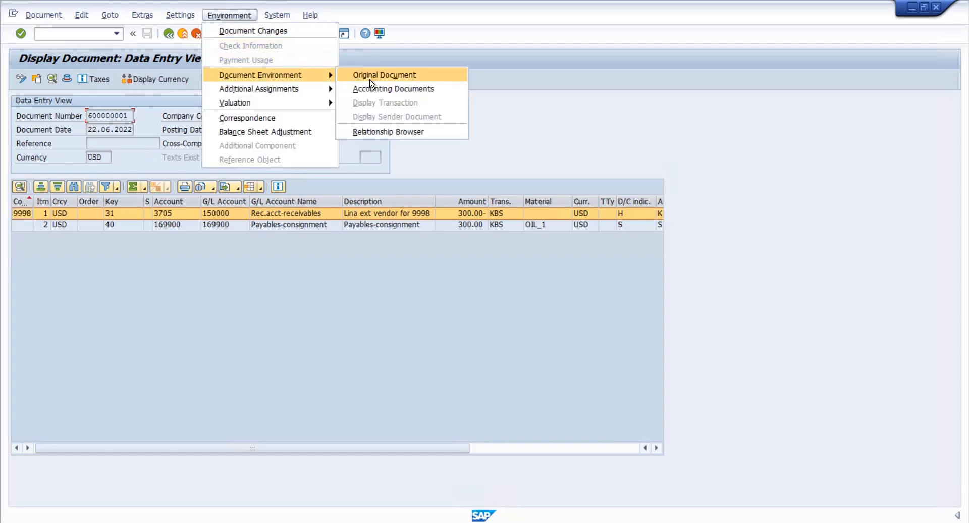
click(385, 76)
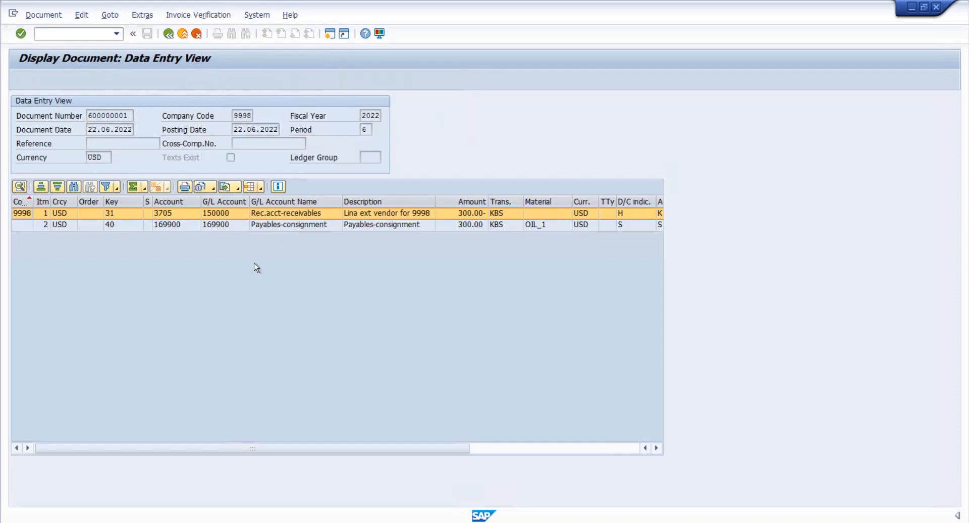
Step: Leave the settlement's accounting document and return to the consignment and pipeline settlement list
click(168, 34)
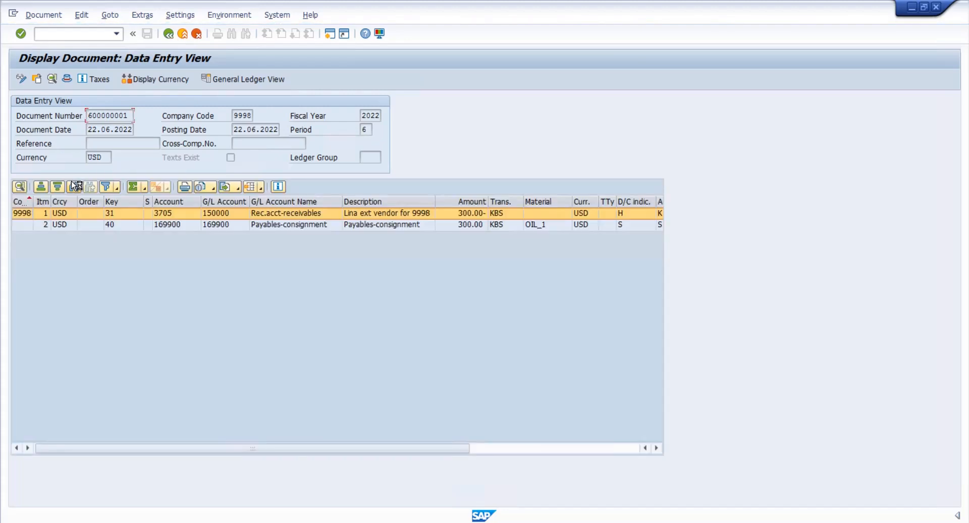
click(170, 35)
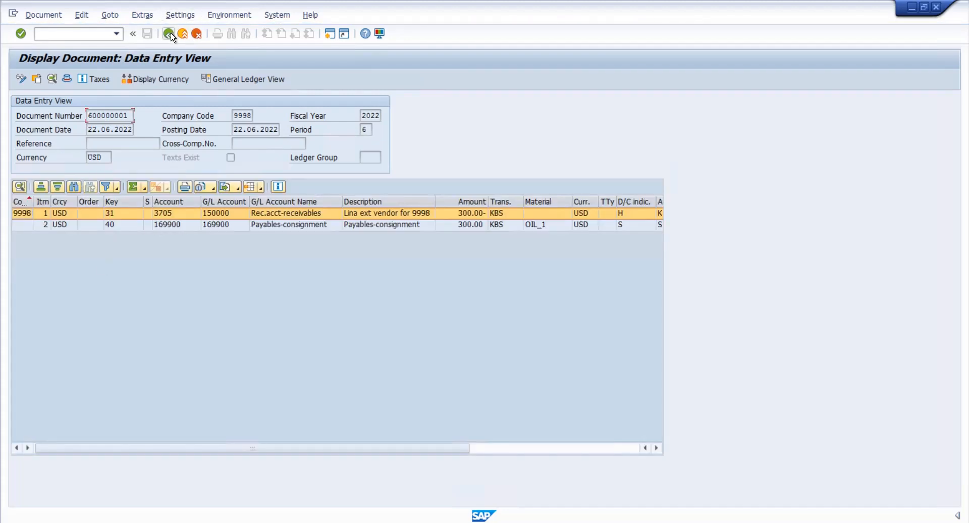
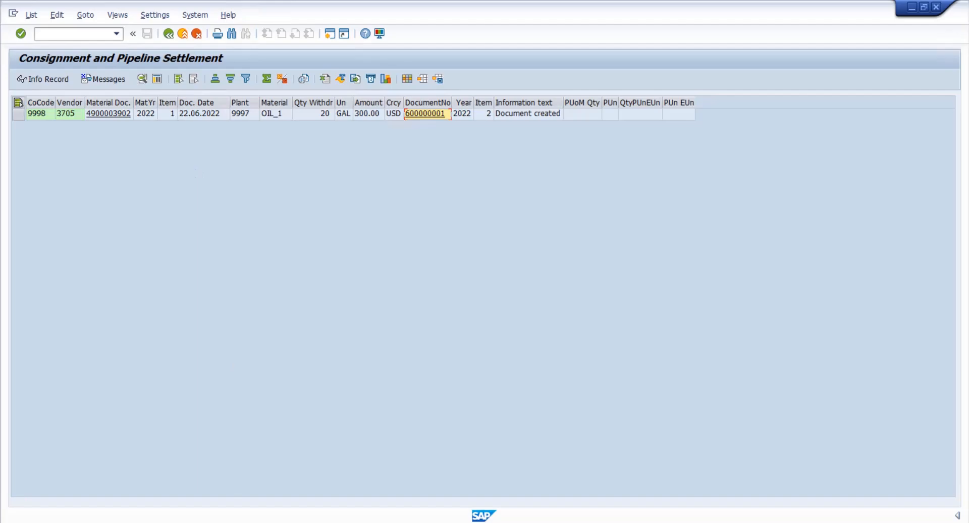
Step: Switch to the Excel pipeline process outline and review the material type entry beside Material master
click(176, 522)
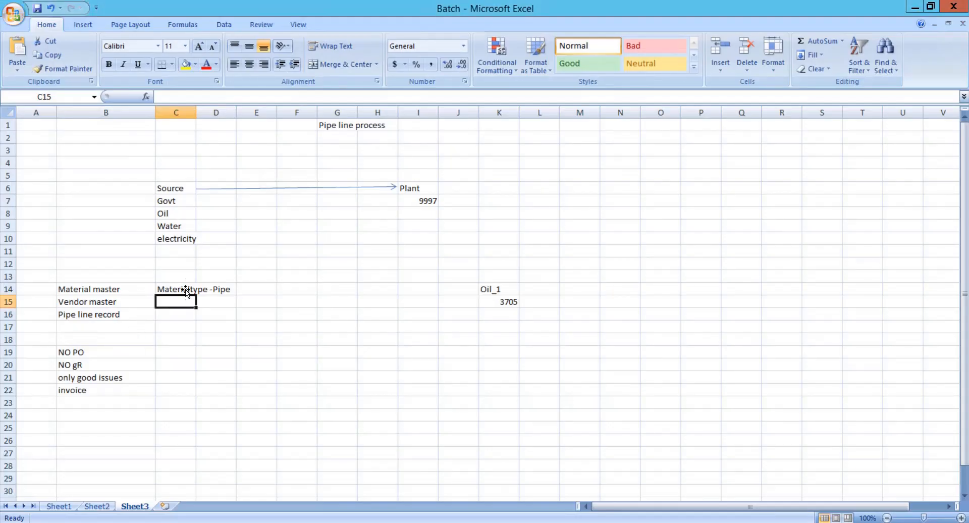
click(187, 287)
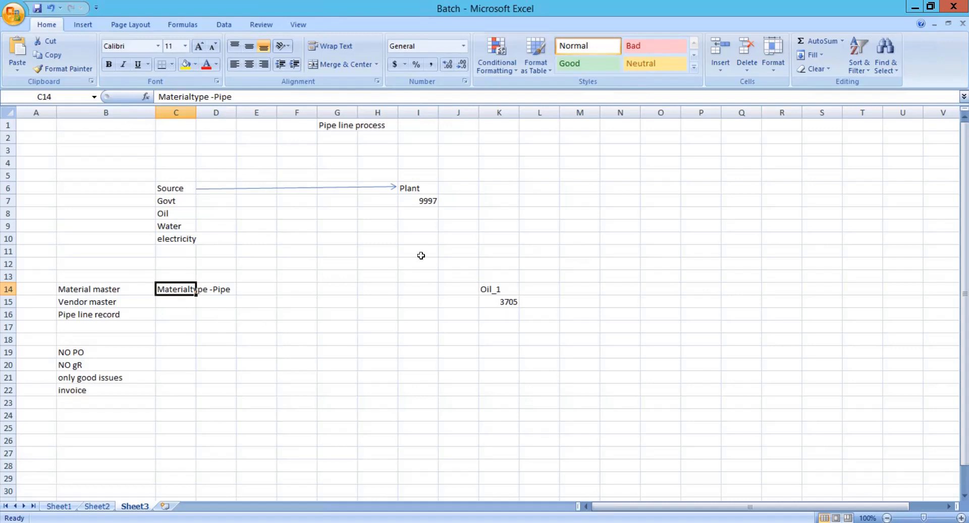
click(625, 8)
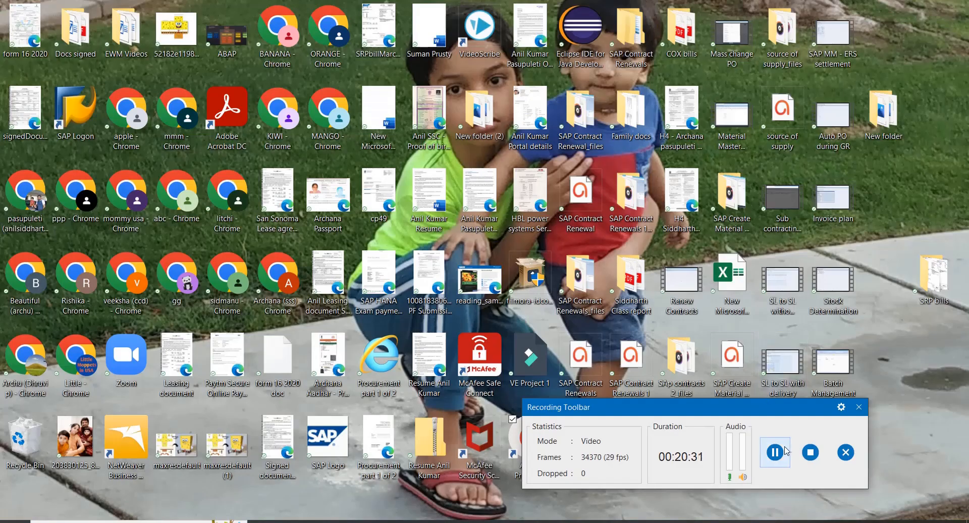